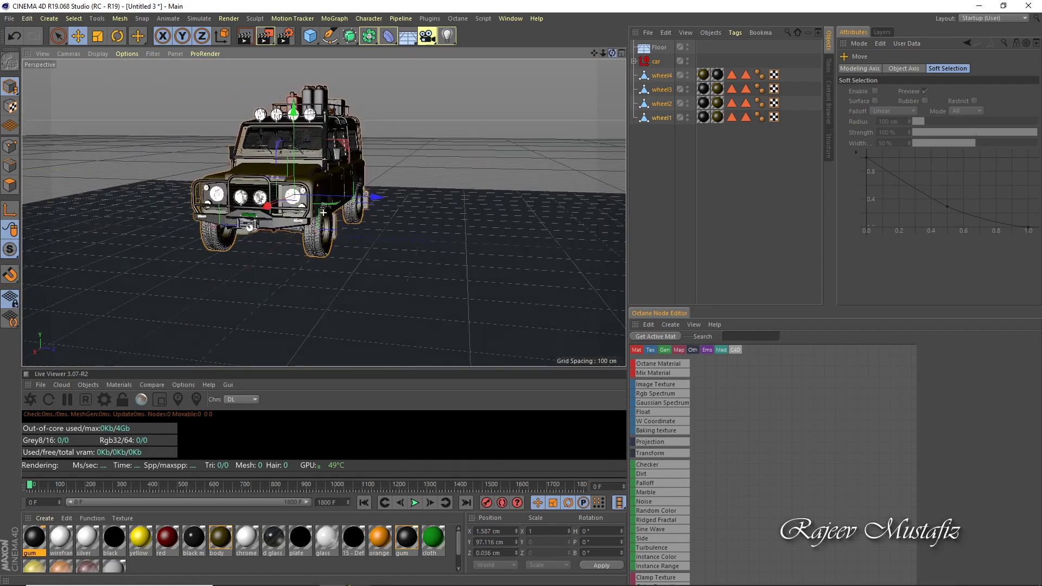
Add the Reset PSR command to the toolbar from Customize Commands, filtered by 'PSR'.
{"action": "left_click", "coordinate": [511, 19]}
{"action": "mouse_move", "coordinate": [529, 34]}
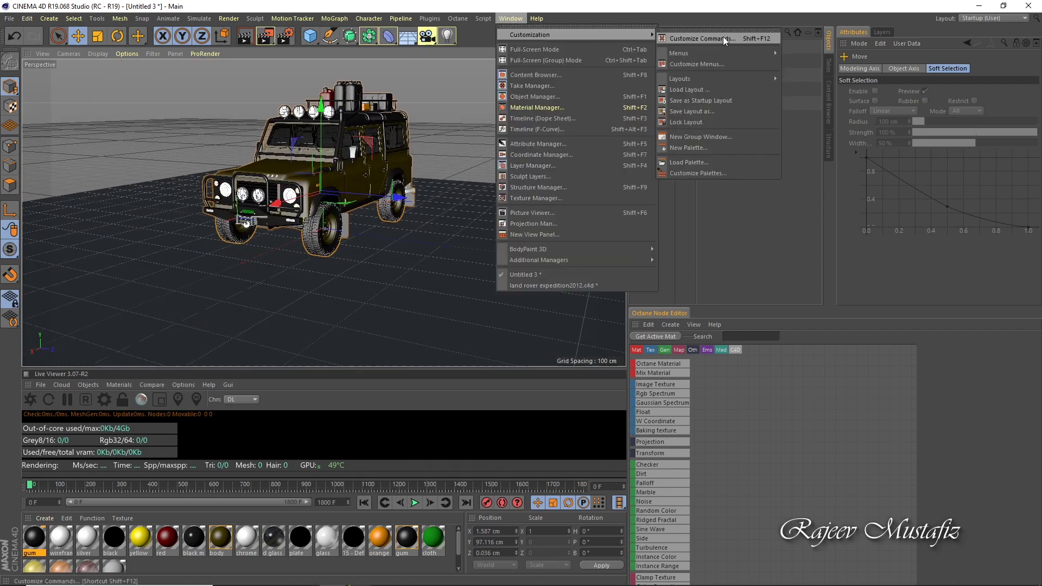
{"action": "left_click", "coordinate": [713, 172]}
{"action": "left_click_drag", "start_coordinate": [220, 198], "coordinate": [434, 113]}
{"action": "type", "text": "PSR"}
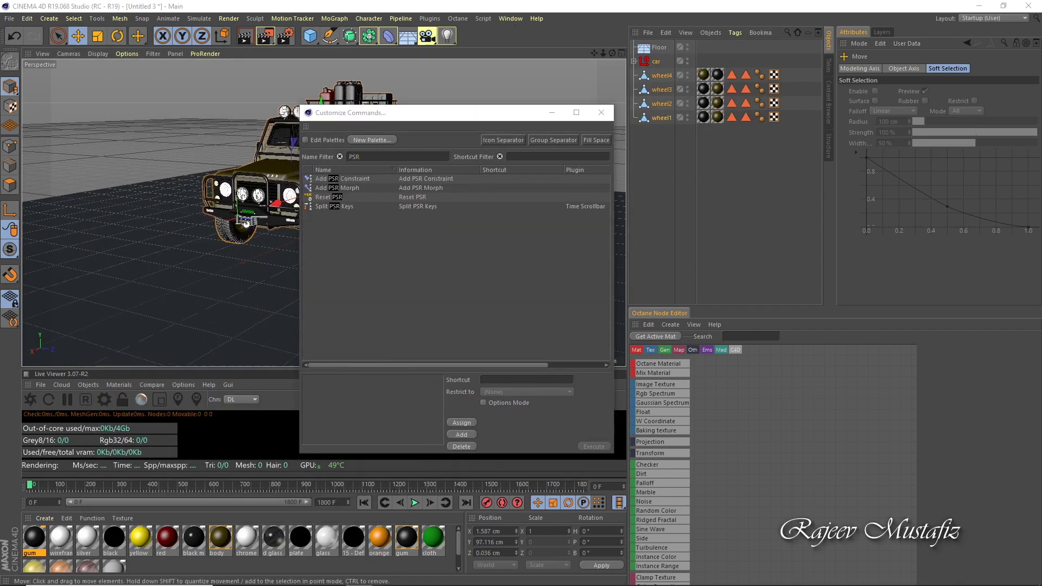
{"action": "left_click_drag", "start_coordinate": [601, 38], "coordinate": [617, 36]}
{"action": "left_click", "coordinate": [601, 113]}
{"action": "left_click", "coordinate": [656, 61], "text": "ctrl"}
Rename the wheel nulls, e.g. 'Wheel Front R' and 'Wheel Back L', and expand the wheel groups.
{"action": "left_click", "coordinate": [687, 59]}
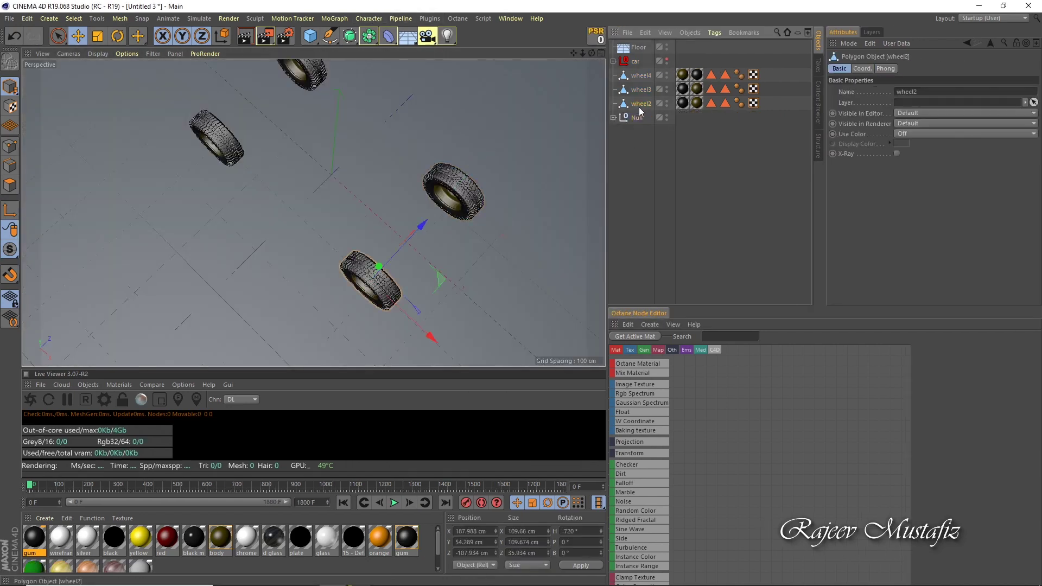
{"action": "left_click", "coordinate": [666, 58]}
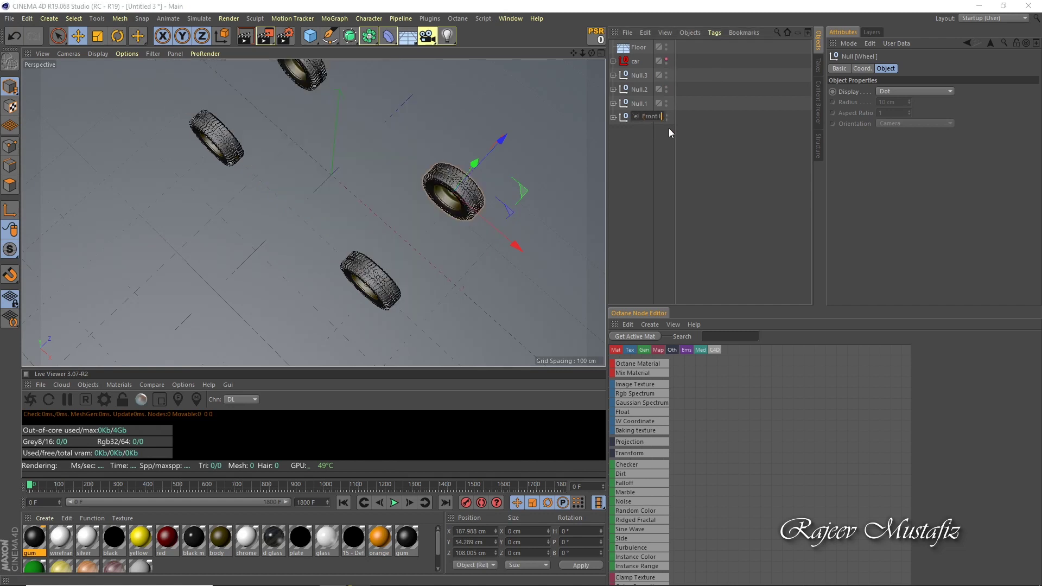
{"action": "double_click", "coordinate": [639, 103]}
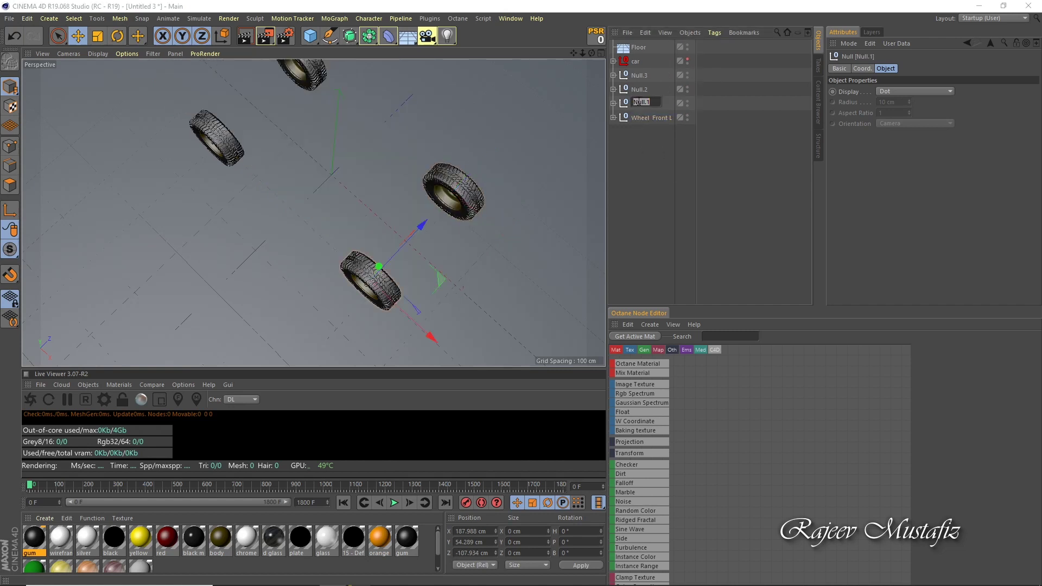
{"action": "type", "text": "Wheel Front R"}
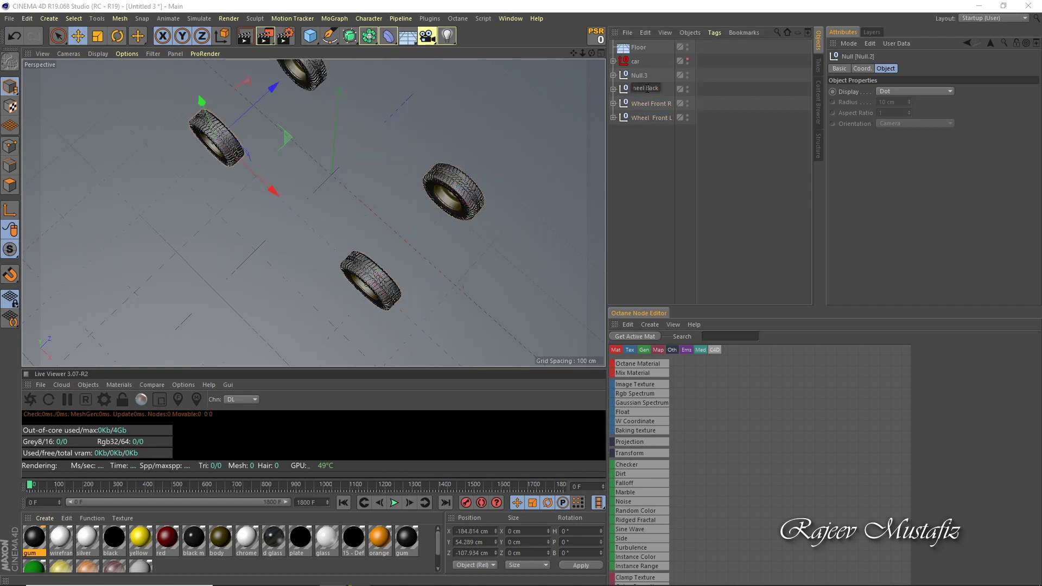
{"action": "left_click", "coordinate": [451, 190]}
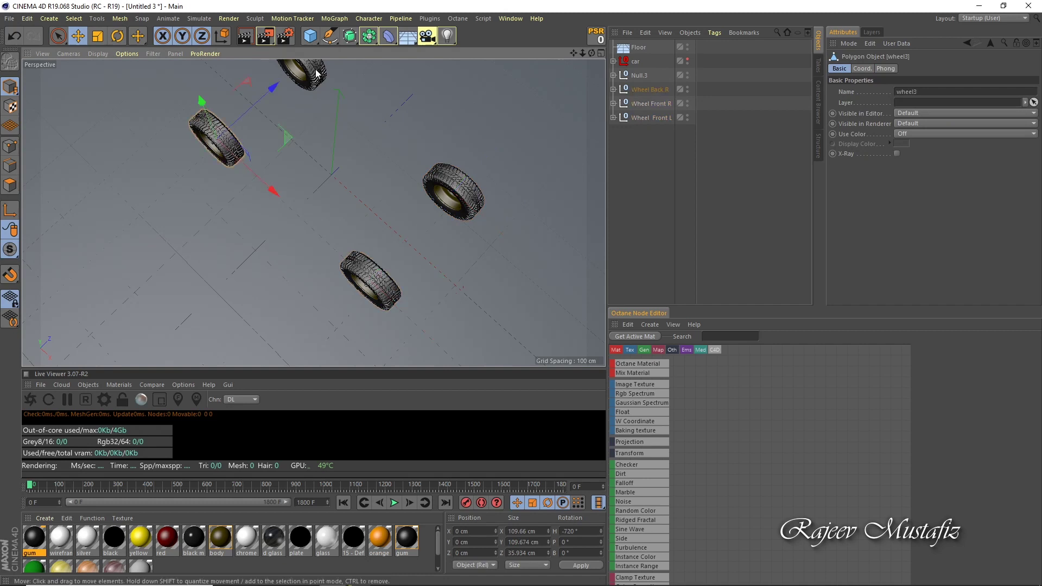
{"action": "double_click", "coordinate": [640, 75]}
{"action": "type", "text": "Wheel Back L"}
{"action": "key", "text": "Return"}
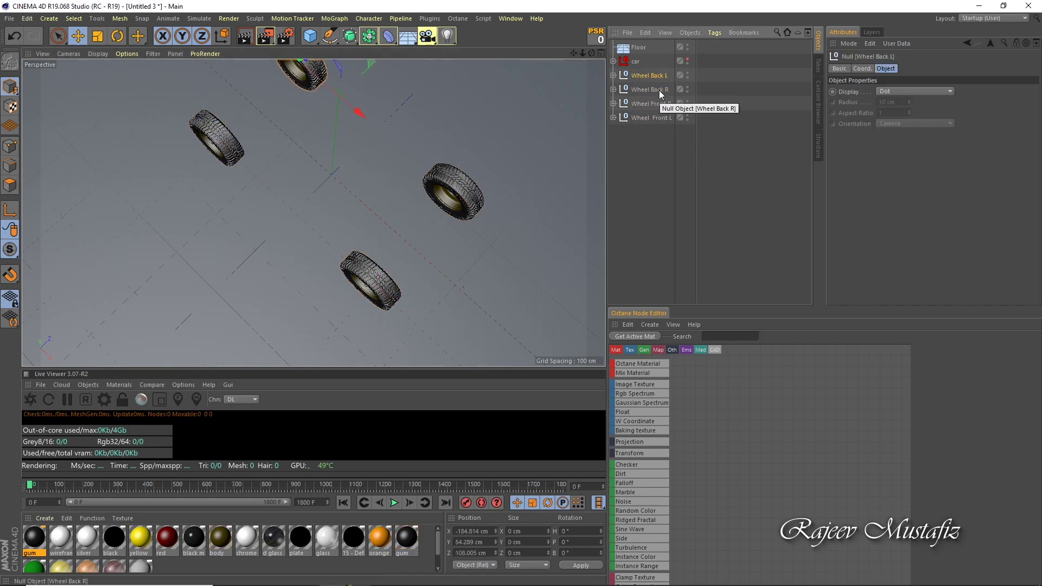
{"action": "left_click", "coordinate": [613, 118], "text": "ctrl"}
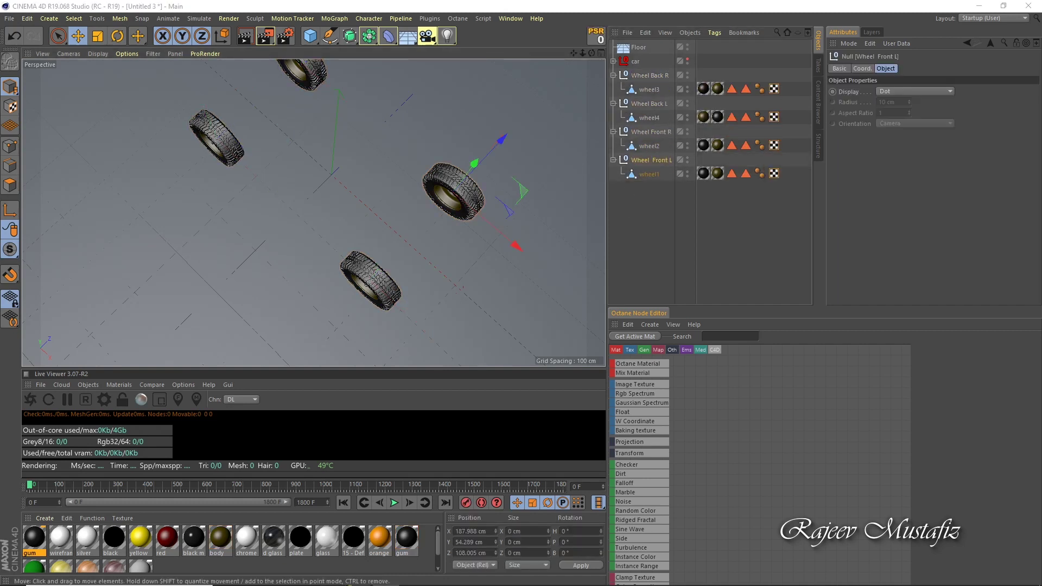
Create a hinge connector and place a copy in each wheel group above its wheel.
{"action": "left_click", "coordinate": [199, 19]}
{"action": "left_click", "coordinate": [272, 82]}
{"action": "left_click_drag", "start_coordinate": [646, 48], "coordinate": [662, 232], "text": "ctrl"}
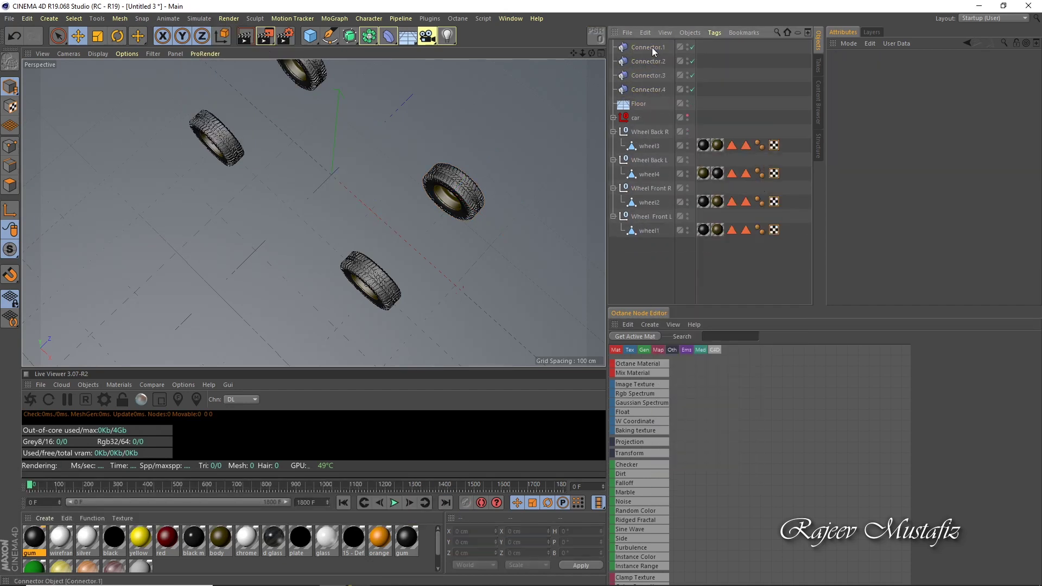
{"action": "left_click_drag", "start_coordinate": [658, 183], "coordinate": [658, 181]}
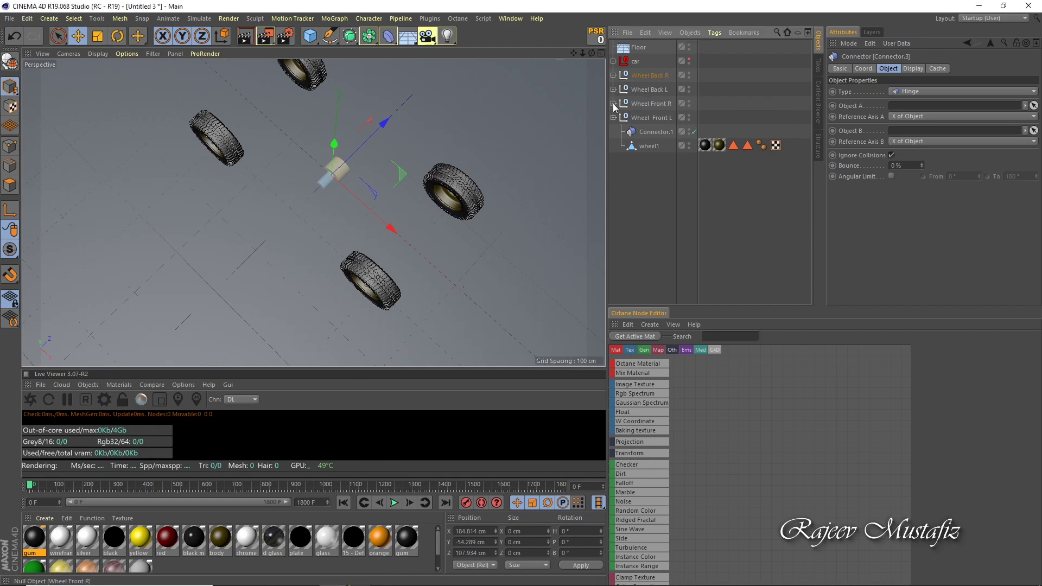
{"action": "left_click", "coordinate": [613, 89]}
{"action": "left_click", "coordinate": [613, 75]}
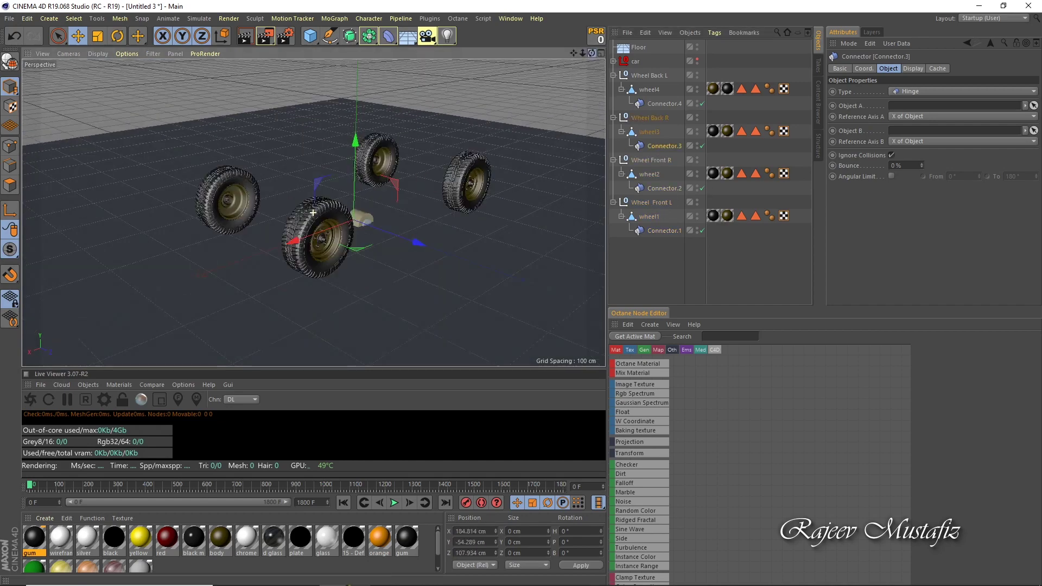
{"action": "left_click_drag", "start_coordinate": [581, 50], "coordinate": [592, 34]}
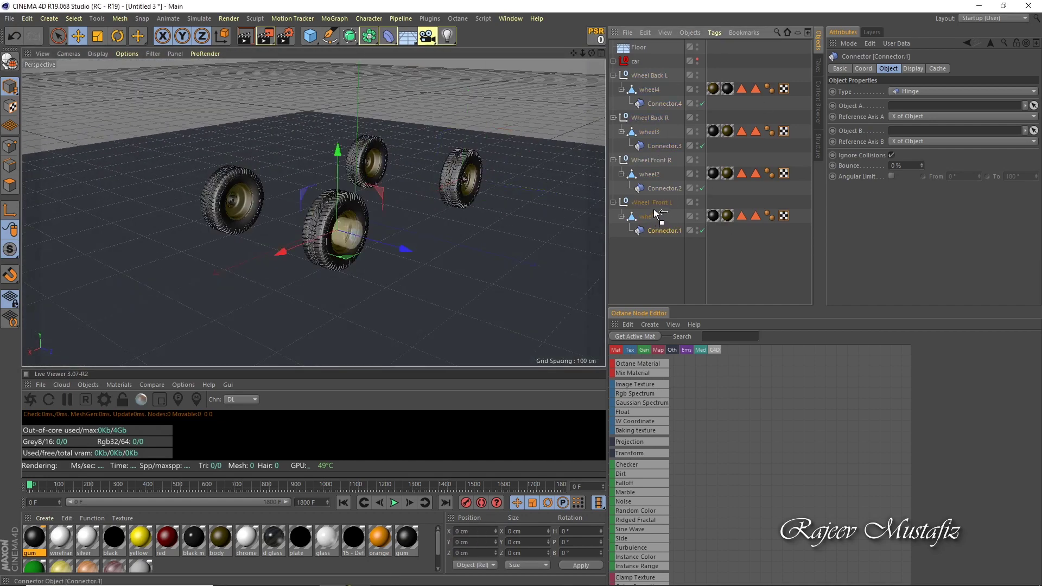
{"action": "left_click_drag", "start_coordinate": [654, 209], "coordinate": [654, 211]}
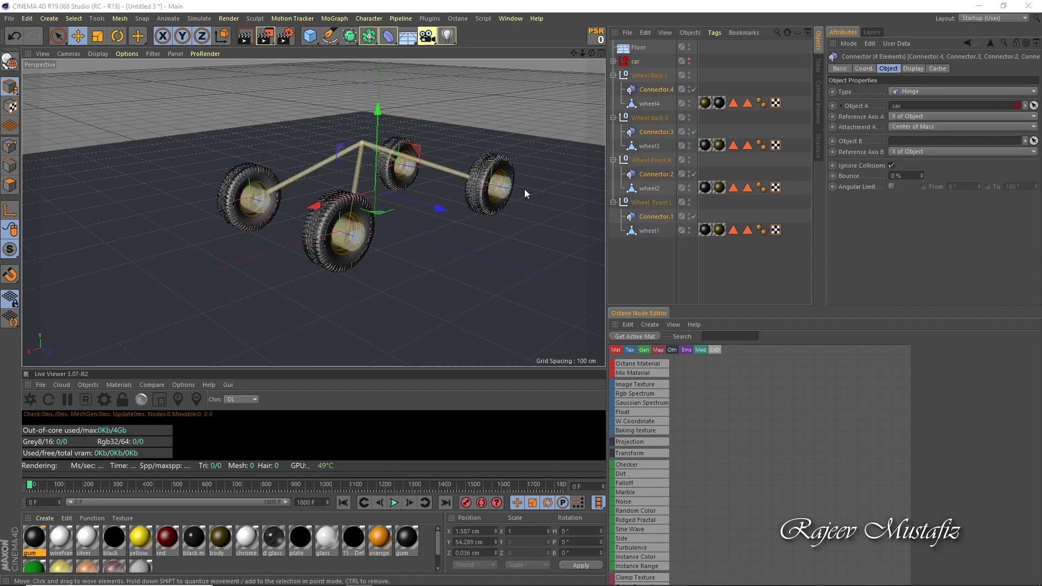
Link Connectors 1–4 to the car and their wheels, confirming Connector.1 uses wheel1.
{"action": "left_click", "coordinate": [655, 216]}
{"action": "left_click", "coordinate": [655, 175]}
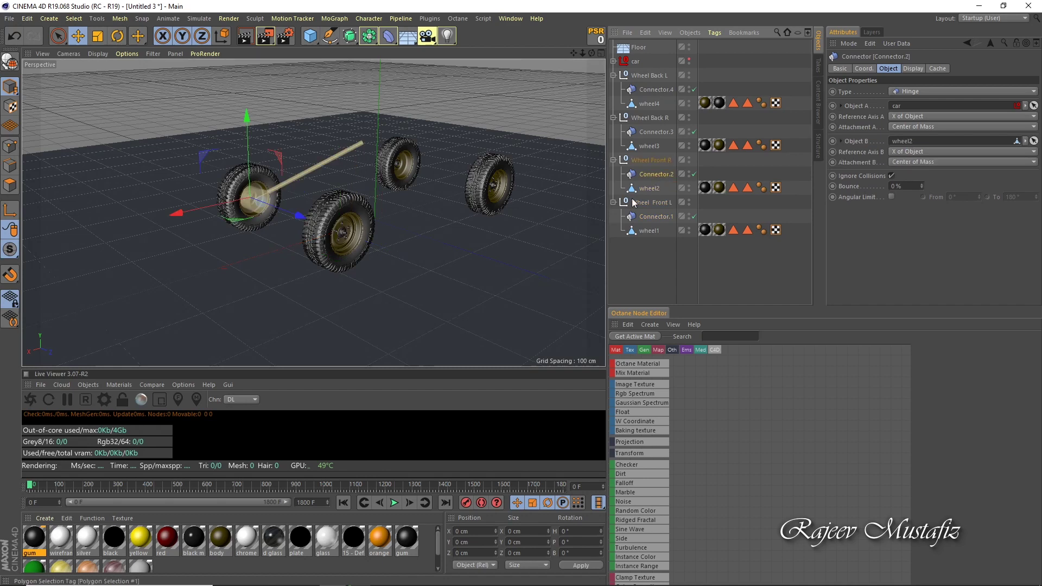
{"action": "left_click", "coordinate": [657, 133]}
{"action": "left_click", "coordinate": [658, 90]}
{"action": "left_click", "coordinate": [652, 217]}
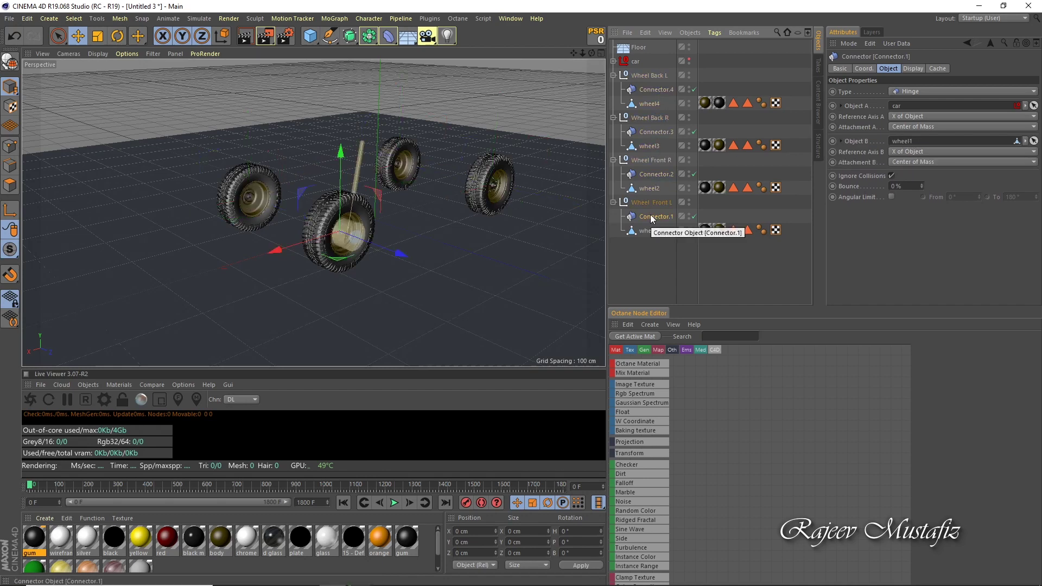
{"action": "mouse_move", "coordinate": [591, 51]}
{"action": "left_mouse_down"}
{"action": "mouse_move", "coordinate": [614, 65]}
{"action": "mouse_move", "coordinate": [576, 76]}
{"action": "left_mouse_up"}
Create an angular motor and place a copy under each wheel group's connector.
{"action": "left_click", "coordinate": [271, 86]}
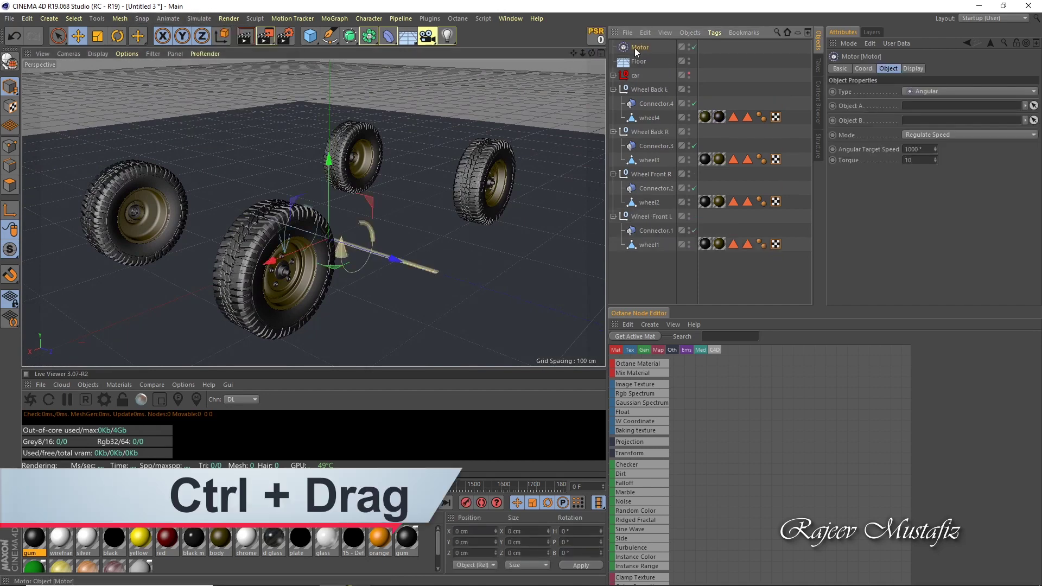
{"action": "left_click_drag", "start_coordinate": [634, 47], "coordinate": [640, 85], "text": "ctrl"}
{"action": "left_click_drag", "start_coordinate": [652, 282], "coordinate": [651, 279]}
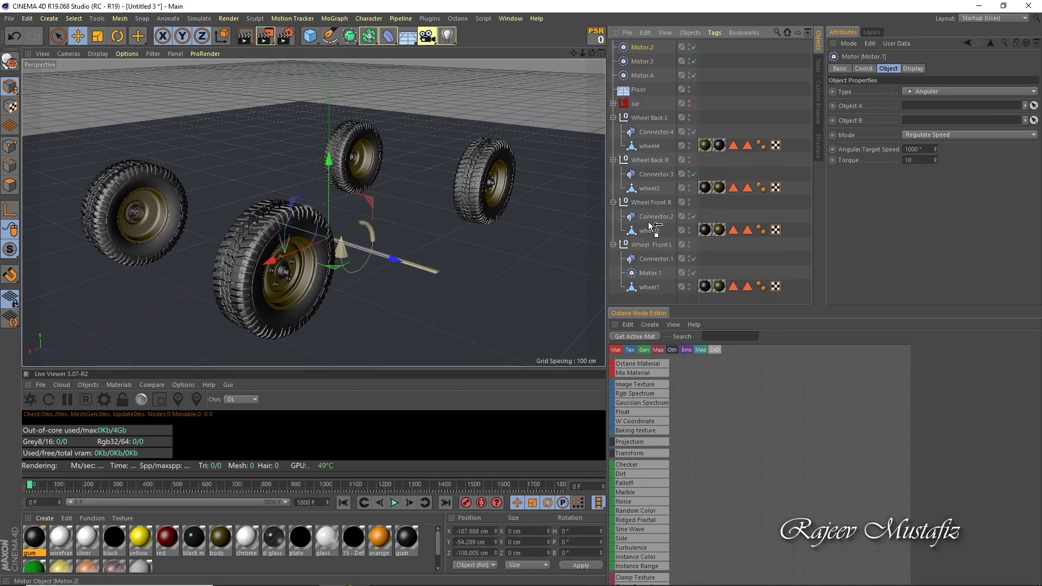
{"action": "left_click_drag", "start_coordinate": [650, 149], "coordinate": [652, 106]}
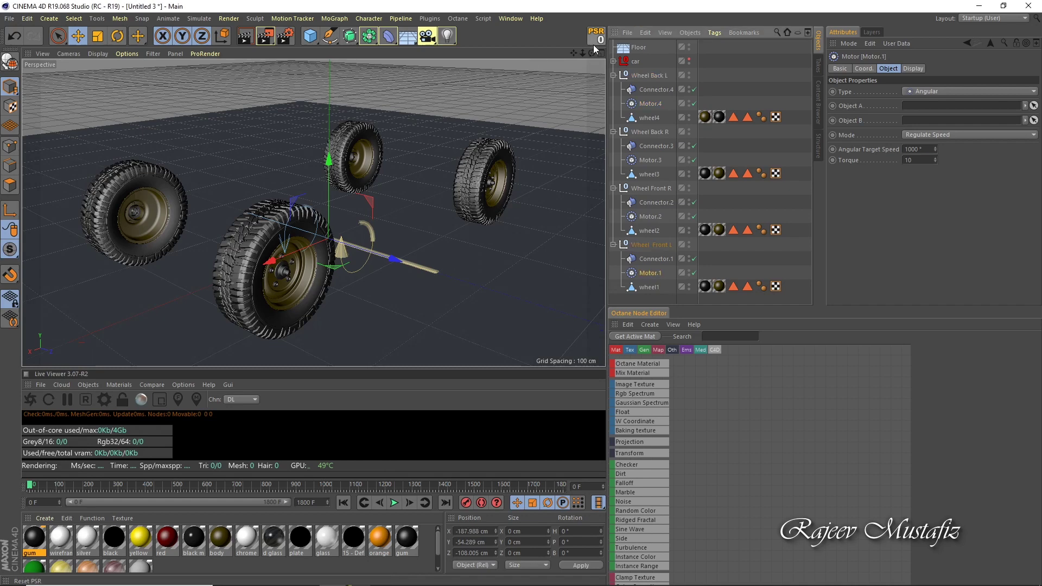
{"action": "left_click_drag", "start_coordinate": [591, 53], "coordinate": [585, 38]}
Review the motor settings and link the car as Motor.1's Object A.
{"action": "left_click", "coordinate": [314, 213]}
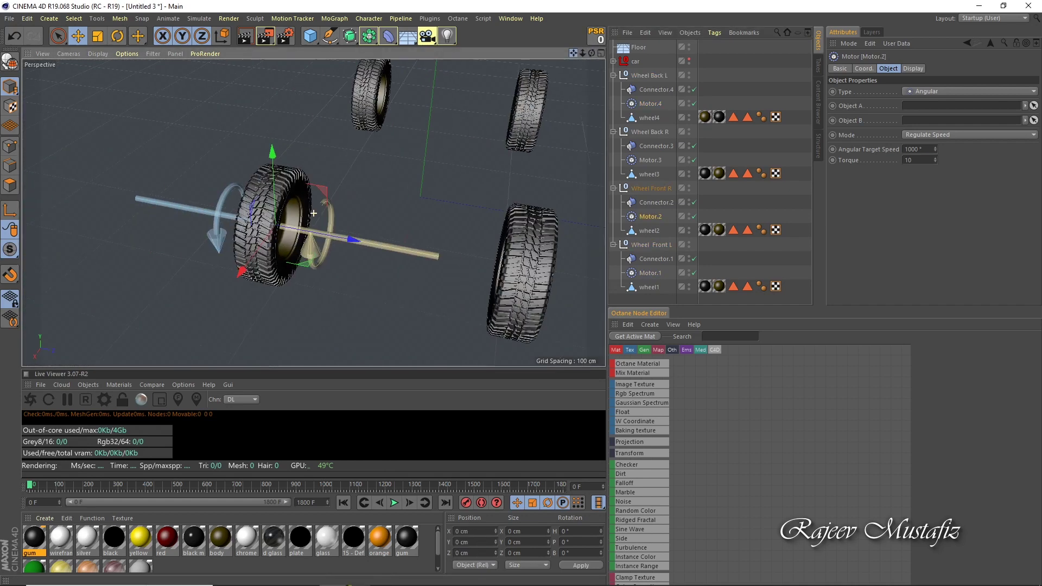
{"action": "mouse_move", "coordinate": [313, 212]}
{"action": "left_mouse_down", "text": "alt"}
{"action": "mouse_move", "coordinate": [576, 57]}
{"action": "mouse_move", "coordinate": [647, 159]}
{"action": "left_mouse_up", "text": "alt"}
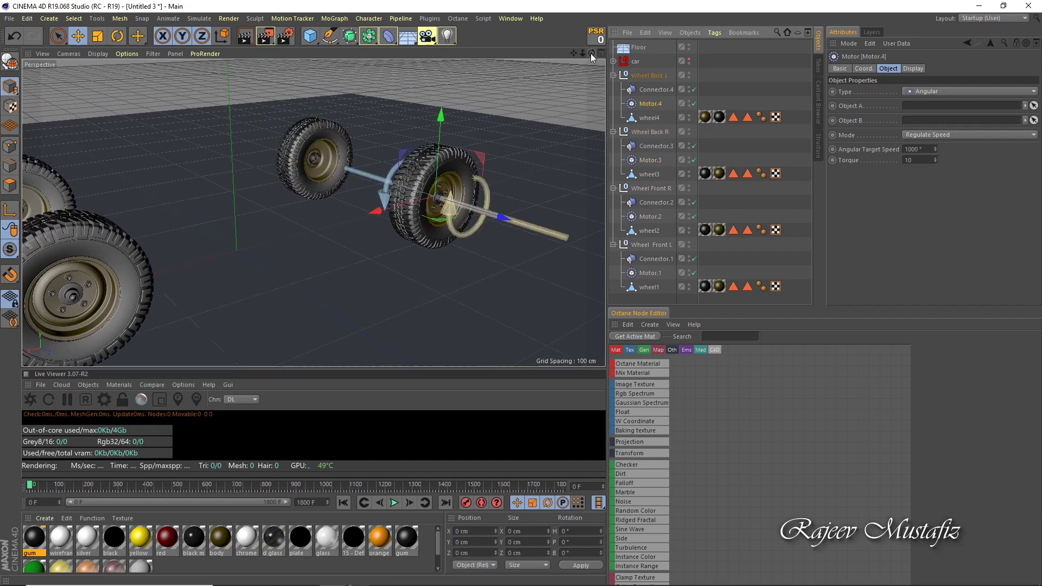
{"action": "left_click_drag", "start_coordinate": [591, 53], "coordinate": [585, 65]}
{"action": "left_click", "coordinate": [650, 216]}
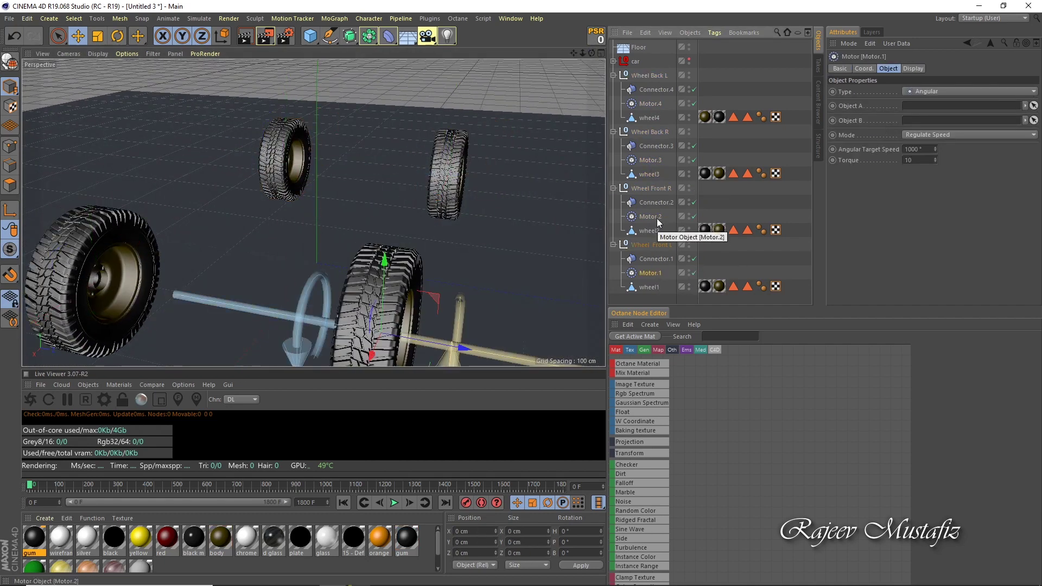
{"action": "left_click", "coordinate": [651, 160]}
{"action": "left_click", "coordinate": [651, 104]}
{"action": "left_click", "coordinate": [650, 273], "text": "shift"}
{"action": "left_click_drag", "start_coordinate": [635, 61], "coordinate": [961, 106]}
{"action": "left_click", "coordinate": [656, 275]}
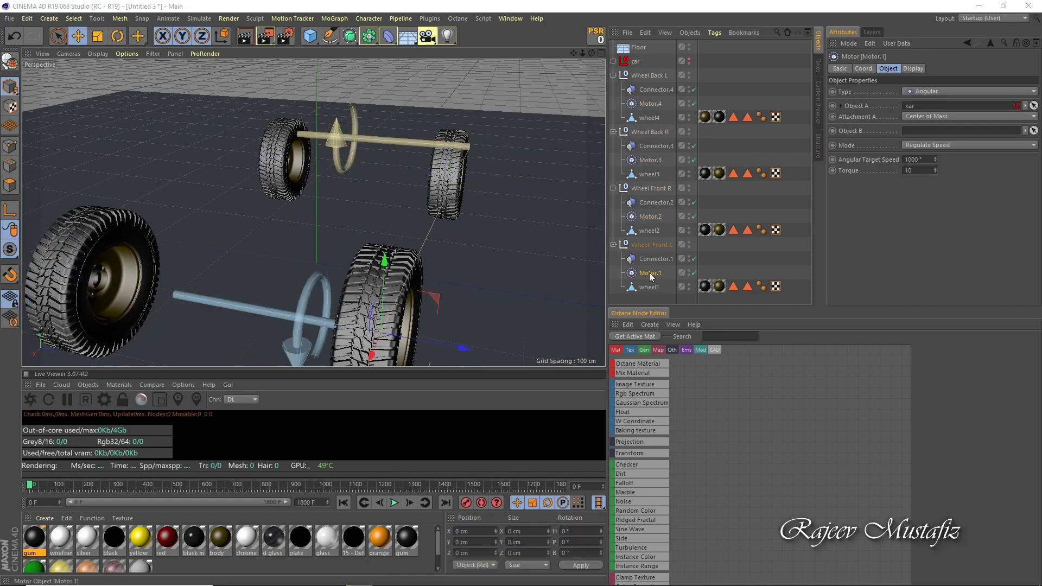
Verify that Motors 2, 3 and 4 drive wheel2, wheel3 and wheel4.
{"action": "left_click", "coordinate": [651, 216]}
{"action": "left_click_drag", "start_coordinate": [574, 53], "coordinate": [584, 60]}
{"action": "left_click", "coordinate": [650, 159]}
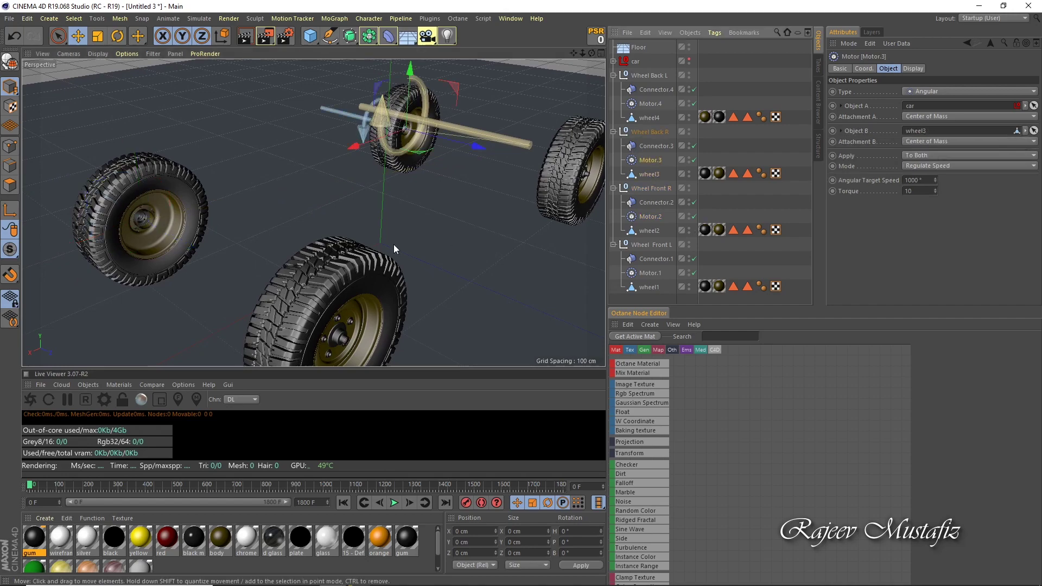
{"action": "left_click", "coordinate": [653, 109]}
{"action": "left_click_drag", "start_coordinate": [312, 214], "coordinate": [312, 214], "text": "alt"}
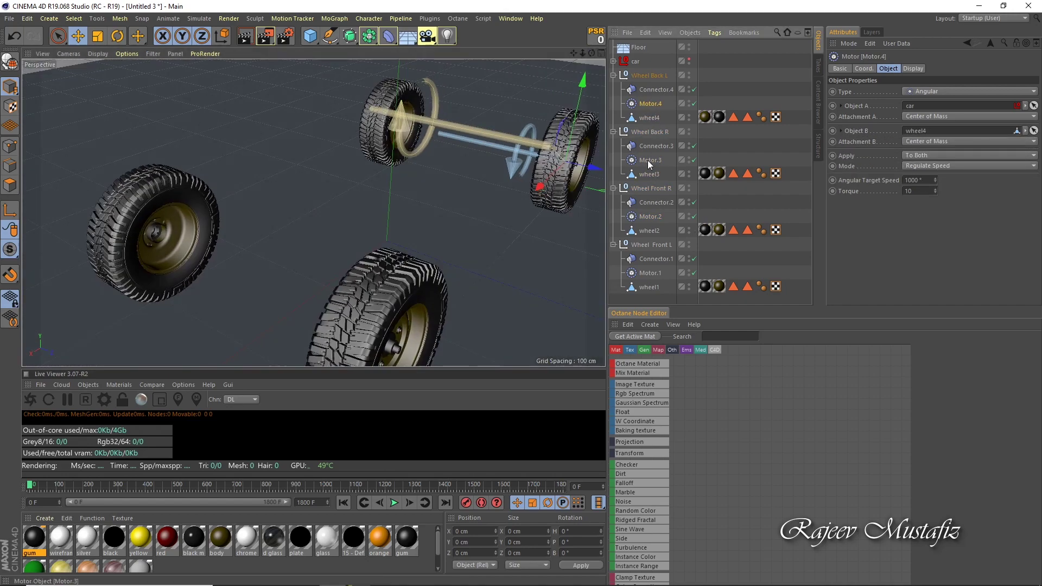
{"action": "left_click_drag", "start_coordinate": [594, 56], "coordinate": [312, 214]}
Select all car body meshes and merge them with Connect Objects + Delete.
{"action": "left_click", "coordinate": [613, 61]}
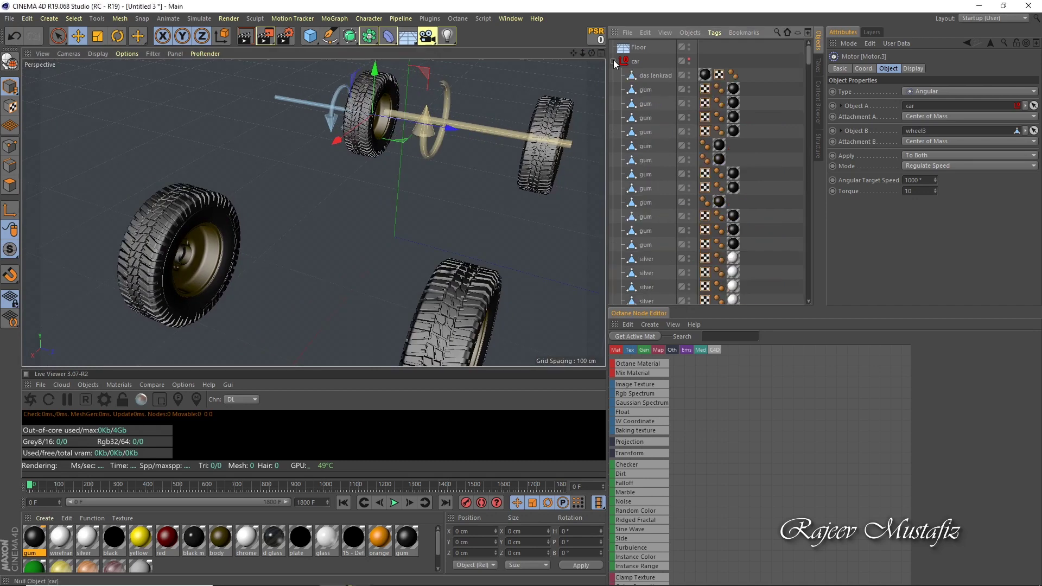
{"action": "scroll", "coordinate": [656, 178], "scroll_direction": "down", "scroll_amount": 3}
{"action": "left_click", "coordinate": [613, 61]}
{"action": "left_click", "coordinate": [614, 89]}
{"action": "left_click", "coordinate": [614, 103]}
{"action": "left_click", "coordinate": [637, 61]}
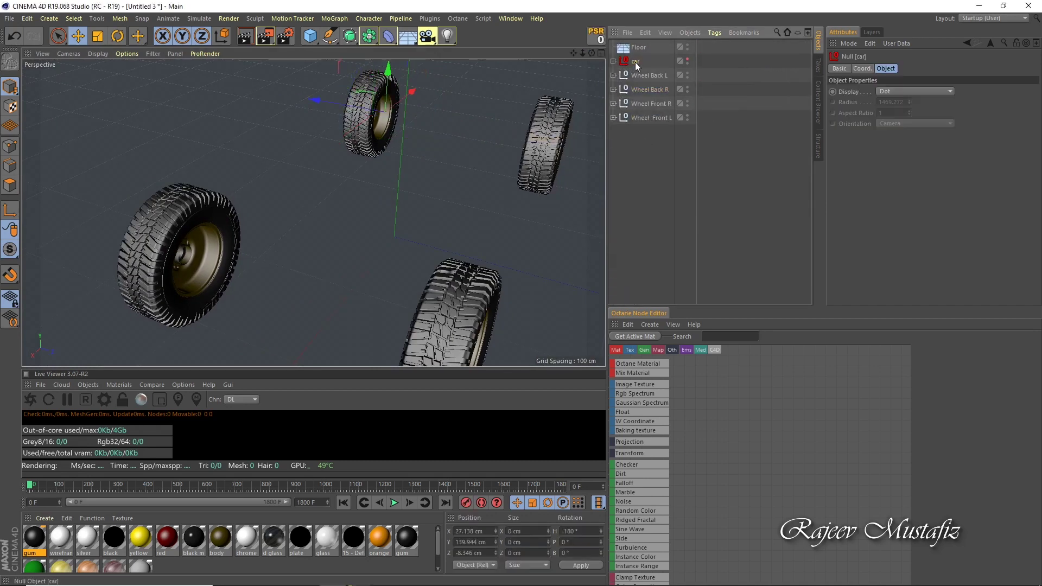
{"action": "middle_click", "coordinate": [633, 77]}
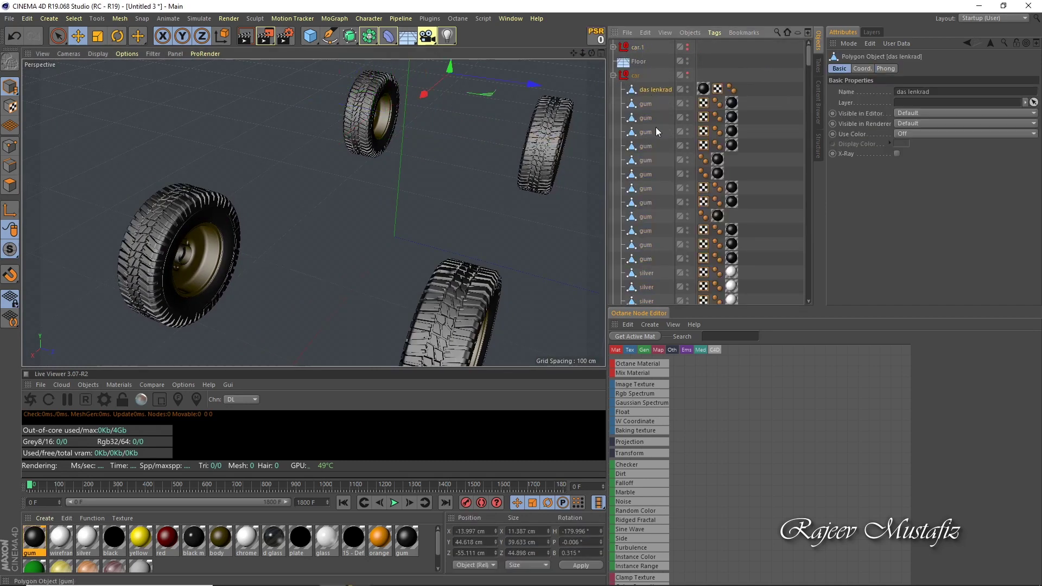
{"action": "scroll", "coordinate": [806, 273], "scroll_direction": "down", "scroll_amount": 10}
{"action": "left_click", "coordinate": [655, 32]}
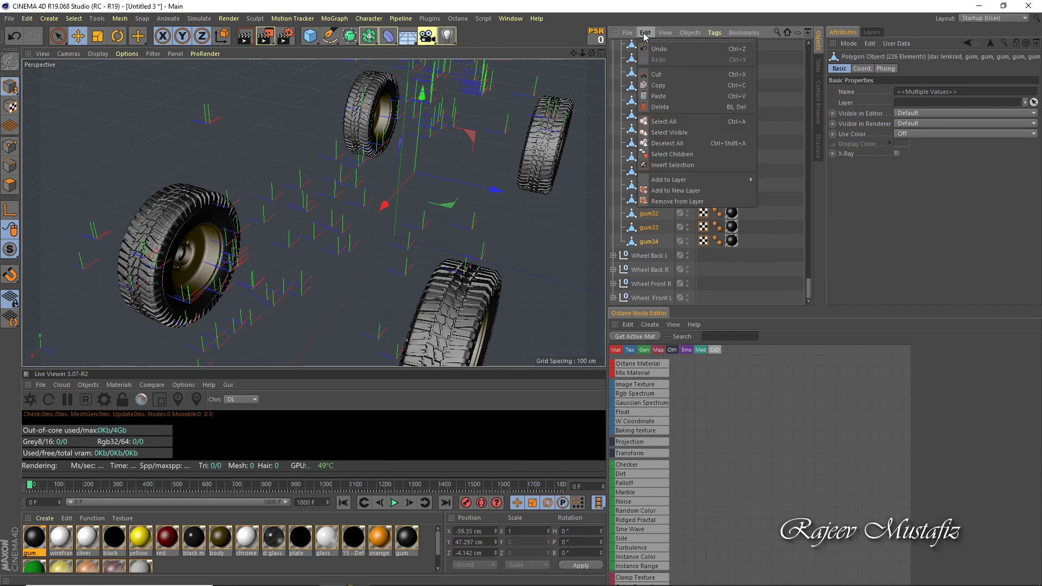
{"action": "left_click", "coordinate": [736, 133]}
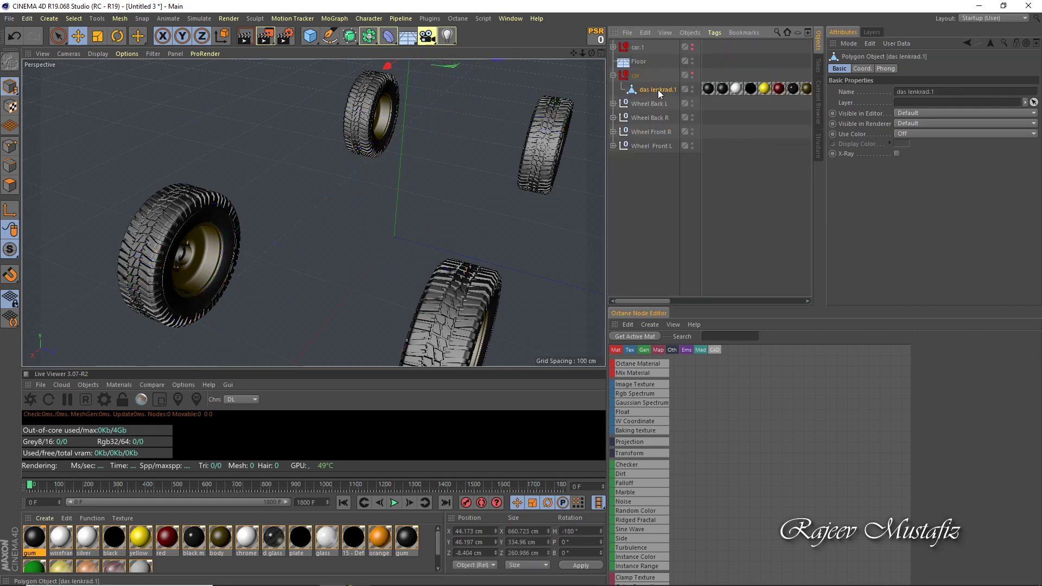
Rename the merged body object to 'Car_Body'.
{"action": "right_click", "coordinate": [659, 90]}
{"action": "left_click", "coordinate": [705, 163]}
{"action": "type", "text": "Car"}
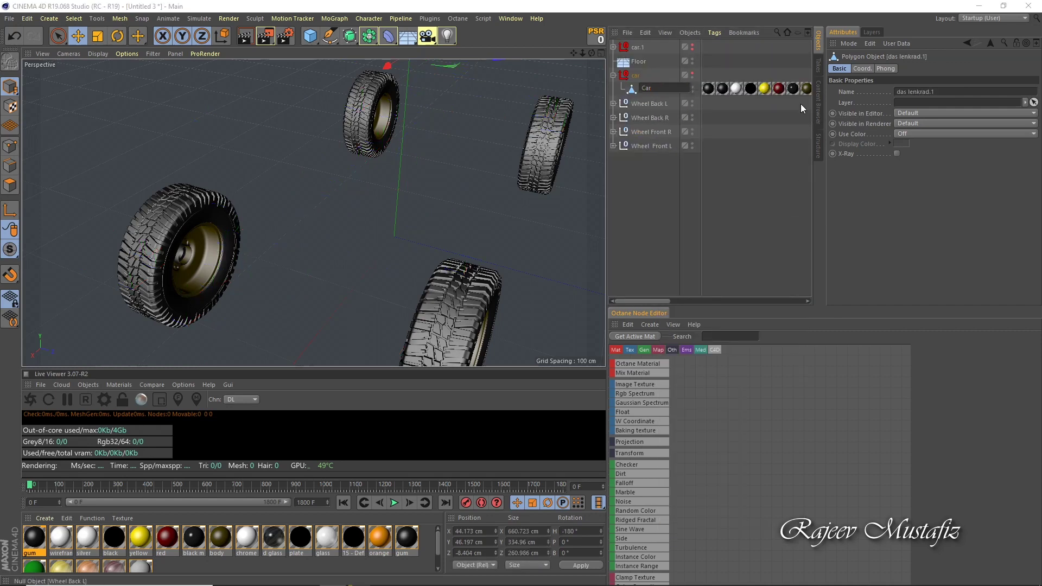
{"action": "type", "text": "_Body"}
{"action": "key", "text": "Return"}
Review the hinge and motor settings in the Front L, Front R and Back R wheel groups.
{"action": "left_click", "coordinate": [613, 145]}
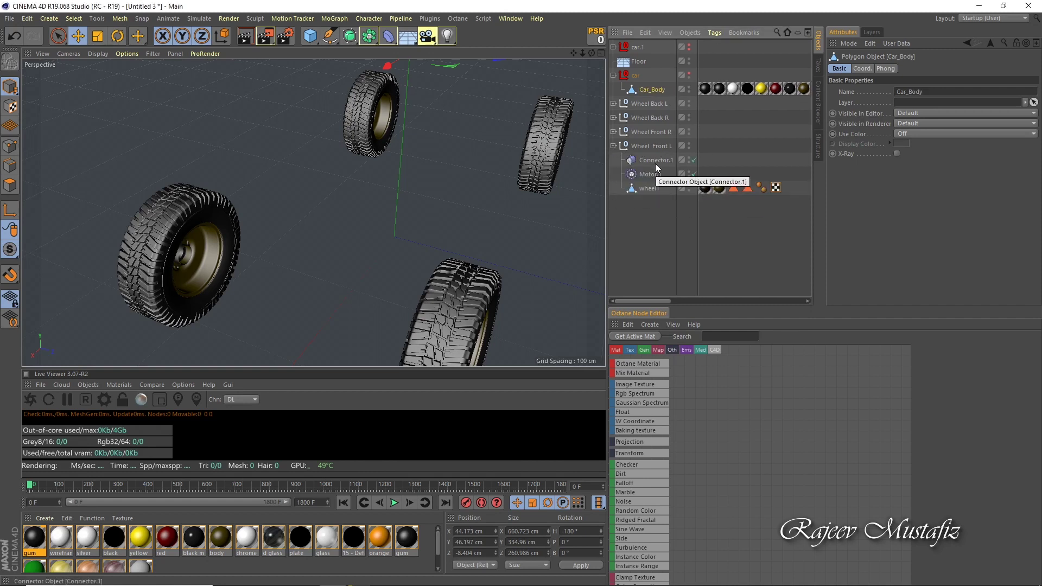
{"action": "left_click", "coordinate": [656, 164]}
{"action": "left_click", "coordinate": [613, 146]}
{"action": "left_click", "coordinate": [613, 131]}
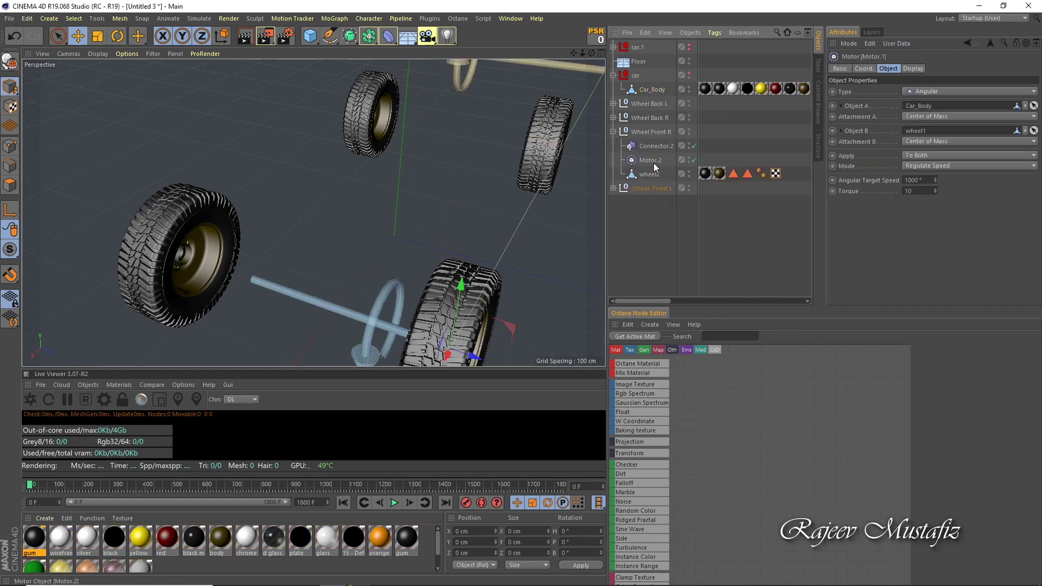
{"action": "left_click", "coordinate": [655, 145]}
{"action": "left_click", "coordinate": [614, 131]}
{"action": "left_click", "coordinate": [614, 117]}
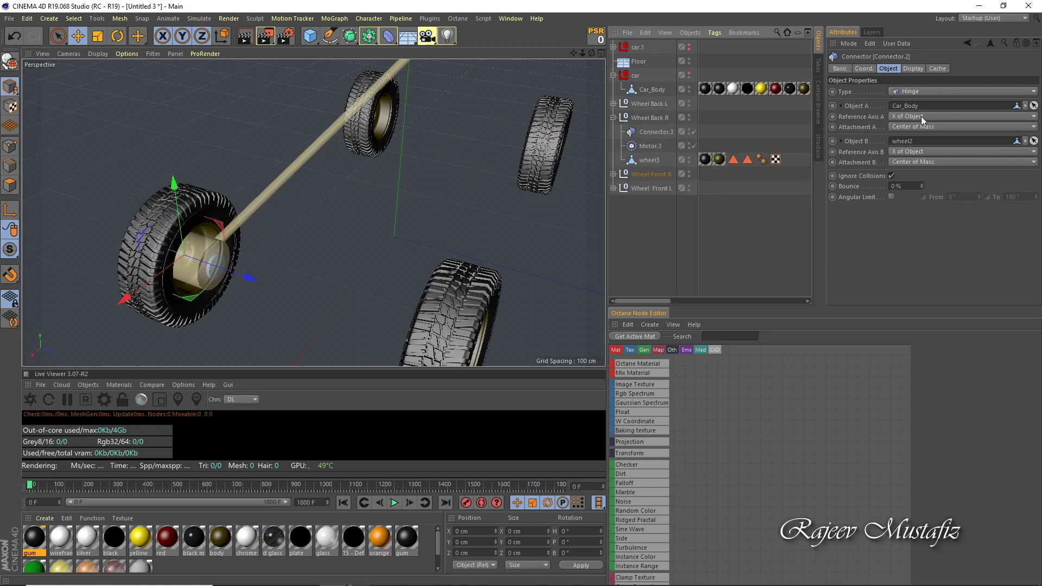
{"action": "left_click", "coordinate": [656, 131]}
{"action": "left_click", "coordinate": [650, 160]}
Review the Back L motor and connector, then recheck Connectors 1 and 3 and Motor.1.
{"action": "left_click", "coordinate": [614, 117]}
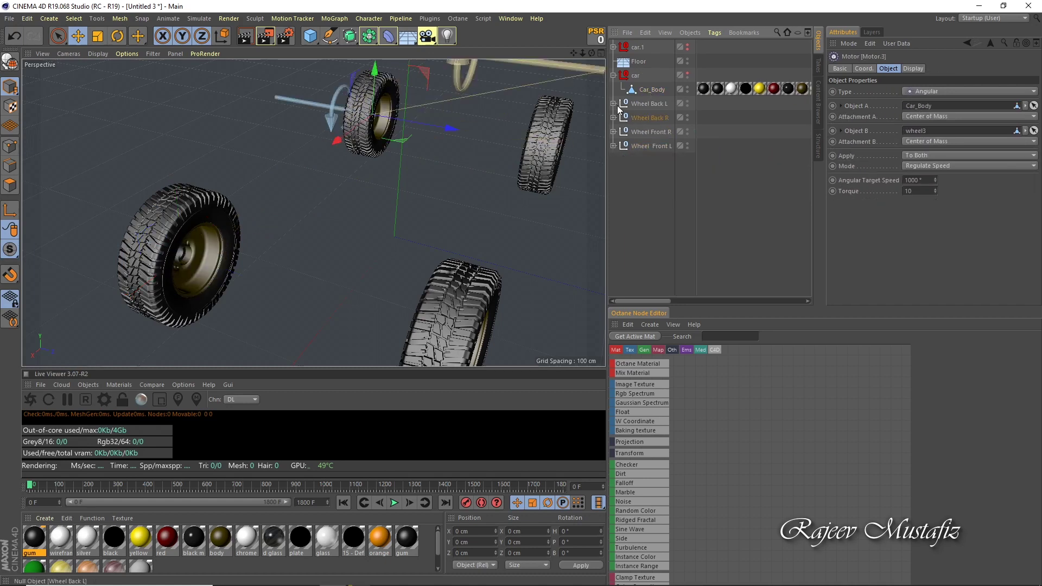
{"action": "left_click", "coordinate": [656, 117]}
{"action": "left_click", "coordinate": [656, 118]}
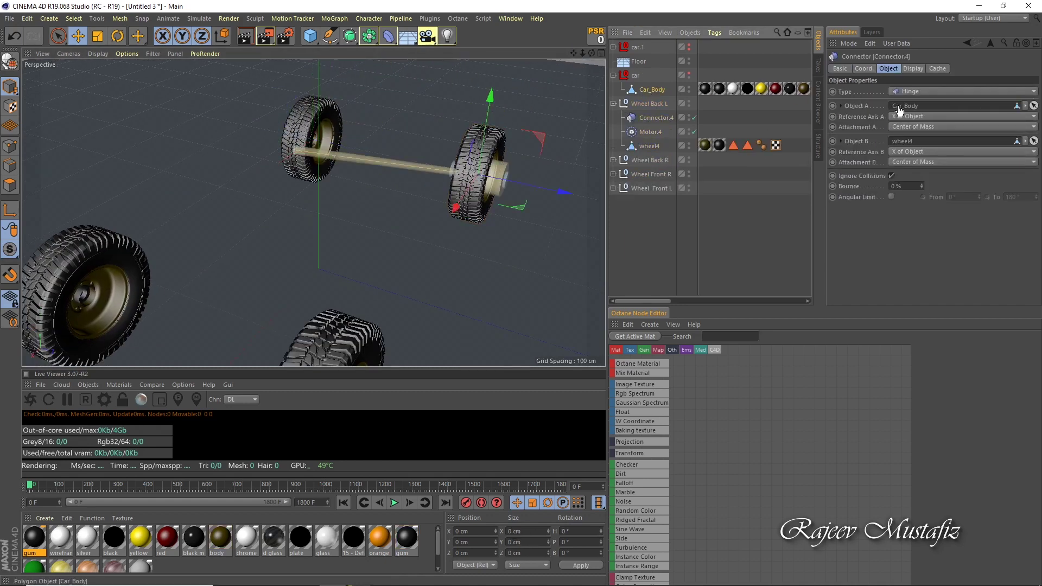
{"action": "left_click", "coordinate": [654, 132]}
{"action": "left_click", "coordinate": [613, 160]}
{"action": "left_click", "coordinate": [613, 216]}
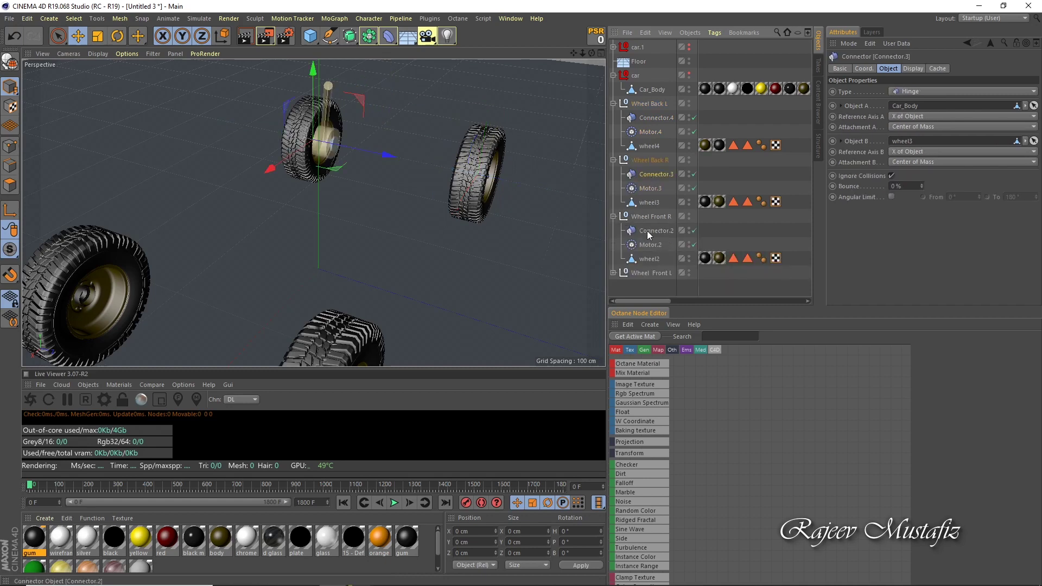
{"action": "left_click", "coordinate": [647, 230]}
{"action": "left_click", "coordinate": [614, 258]}
{"action": "scroll", "coordinate": [651, 265], "scroll_direction": "down", "scroll_amount": 1}
{"action": "left_click", "coordinate": [656, 262]}
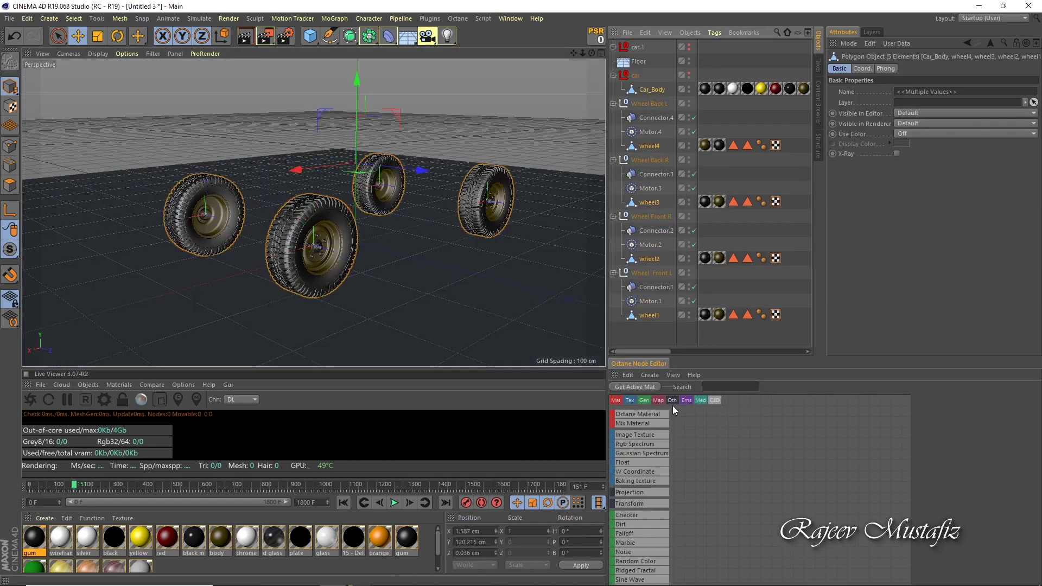
Tag Car_Body and the four wheels as Rigid Bodies and bring up the floor's tag options.
{"action": "right_click", "coordinate": [650, 315]}
{"action": "mouse_move", "coordinate": [684, 236]}
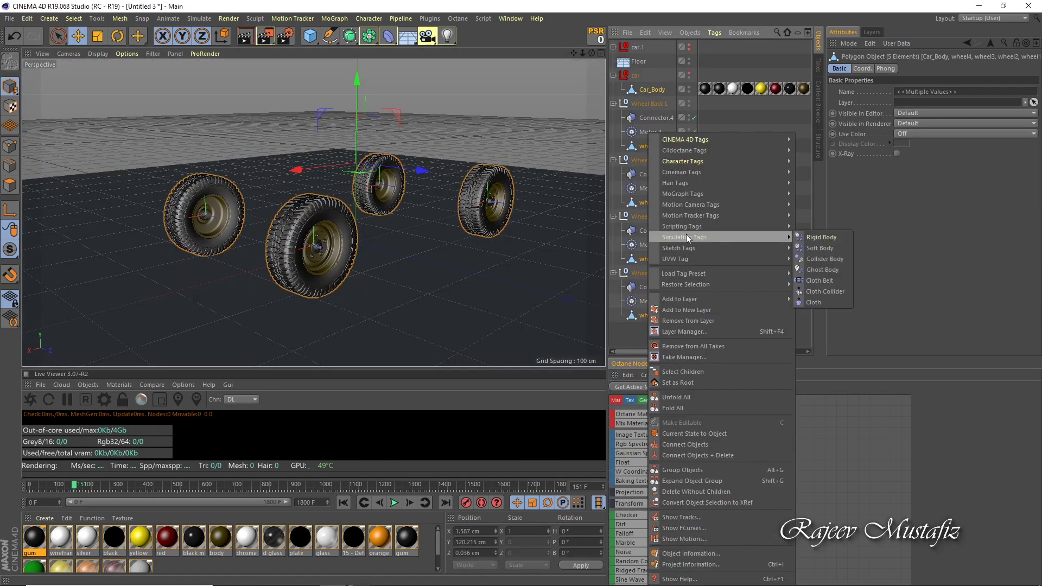
{"action": "left_click", "coordinate": [829, 237]}
{"action": "right_click", "coordinate": [637, 60]}
Make the floor a Collider Body and play the simulation from the start.
{"action": "left_click", "coordinate": [814, 189]}
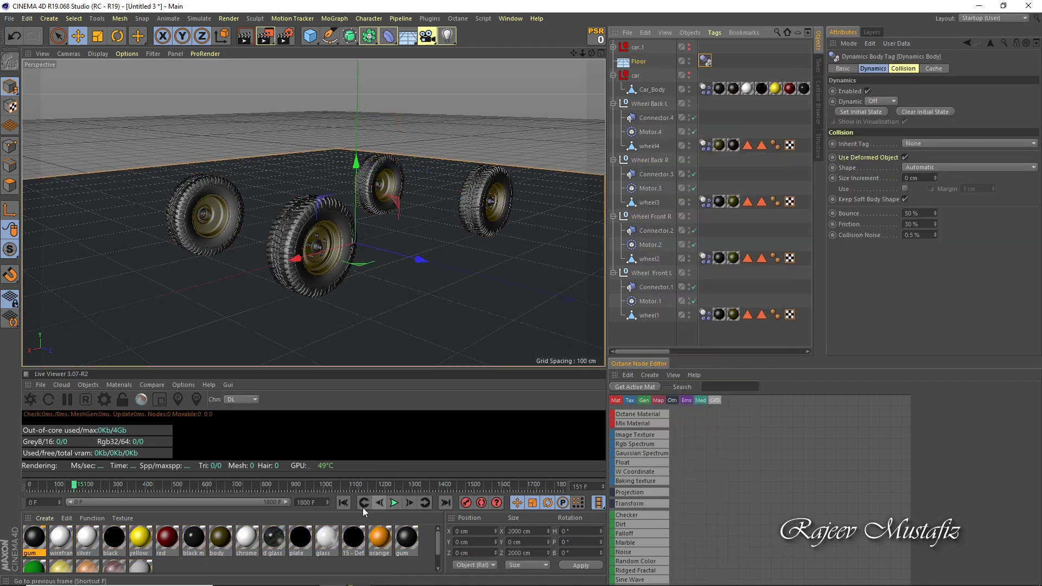
{"action": "left_click", "coordinate": [395, 506]}
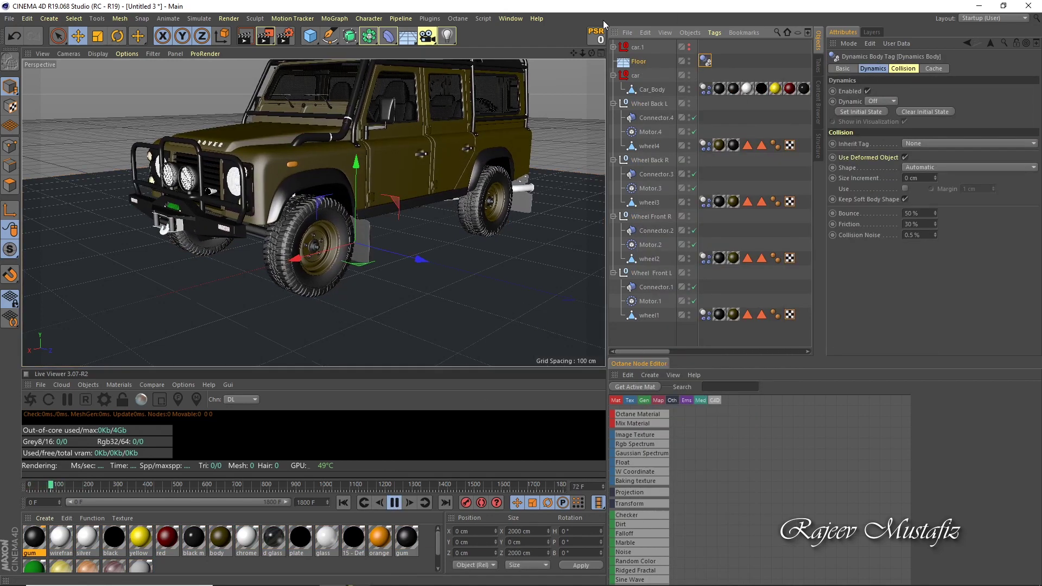
{"action": "left_click", "coordinate": [344, 503]}
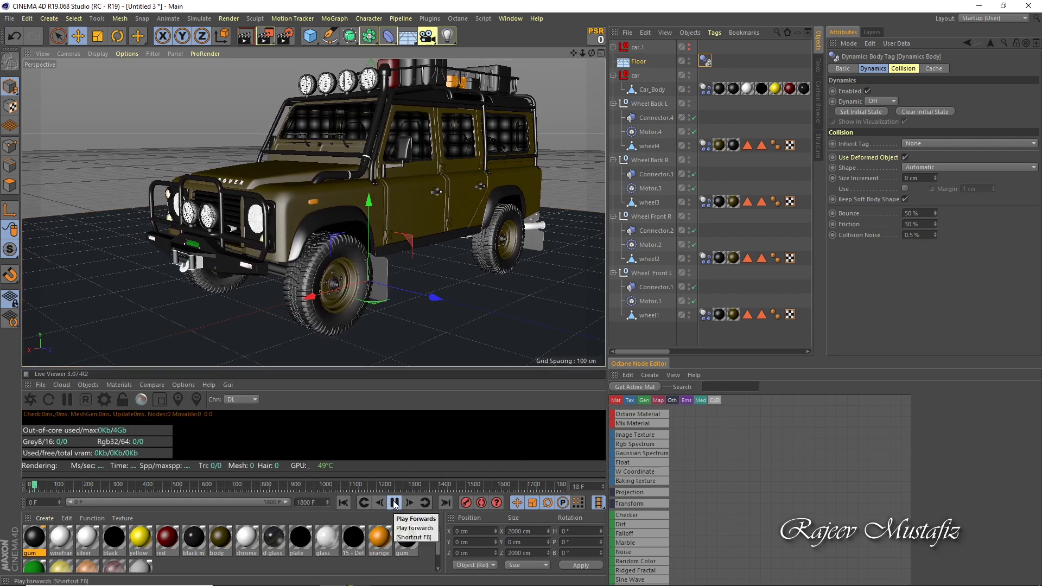
{"action": "left_click", "coordinate": [394, 502]}
Set torque 100 on front motors Motor.1 and Motor.2, replay, and rewind.
{"action": "left_click", "coordinate": [651, 245]}
{"action": "left_click", "coordinate": [651, 302], "text": "ctrl"}
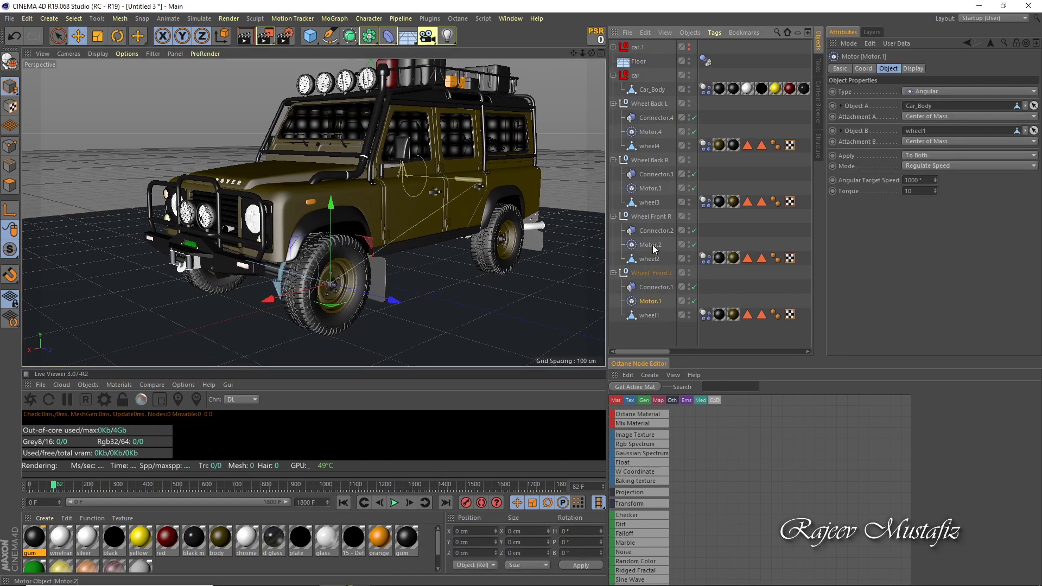
{"action": "key", "text": "shift+f"}
{"action": "key", "text": "F8"}
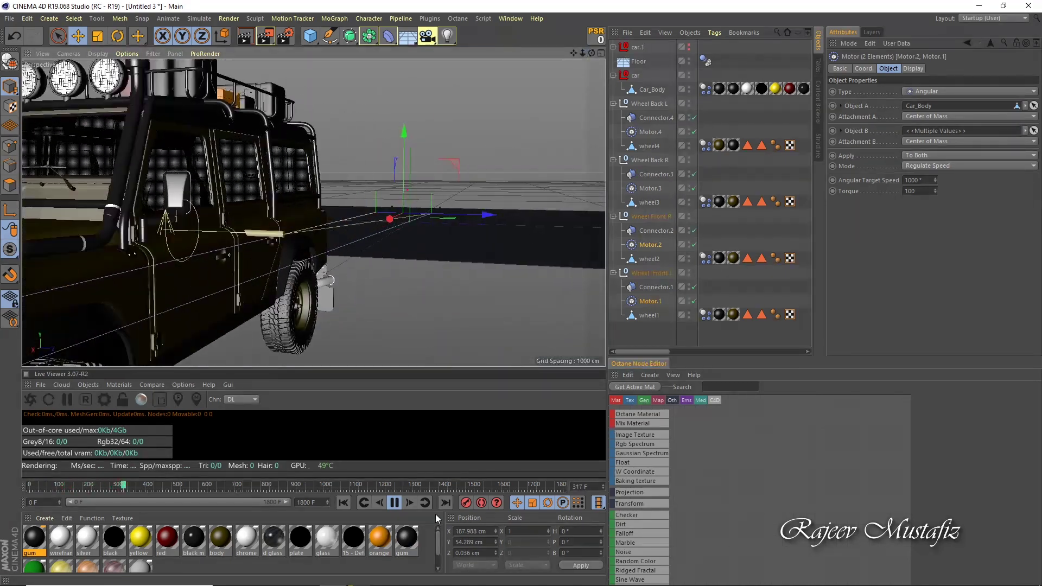
{"action": "left_click", "coordinate": [394, 503]}
{"action": "left_click", "coordinate": [345, 502]}
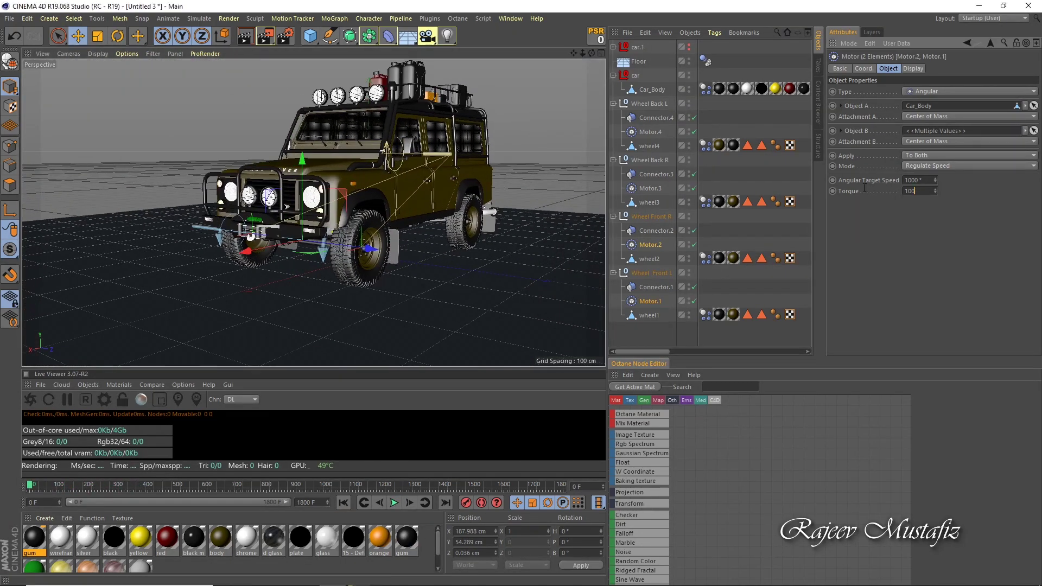
Raise the front motors' torque to 200, replay the drive, and bring up Save As.
{"action": "key", "text": "F8"}
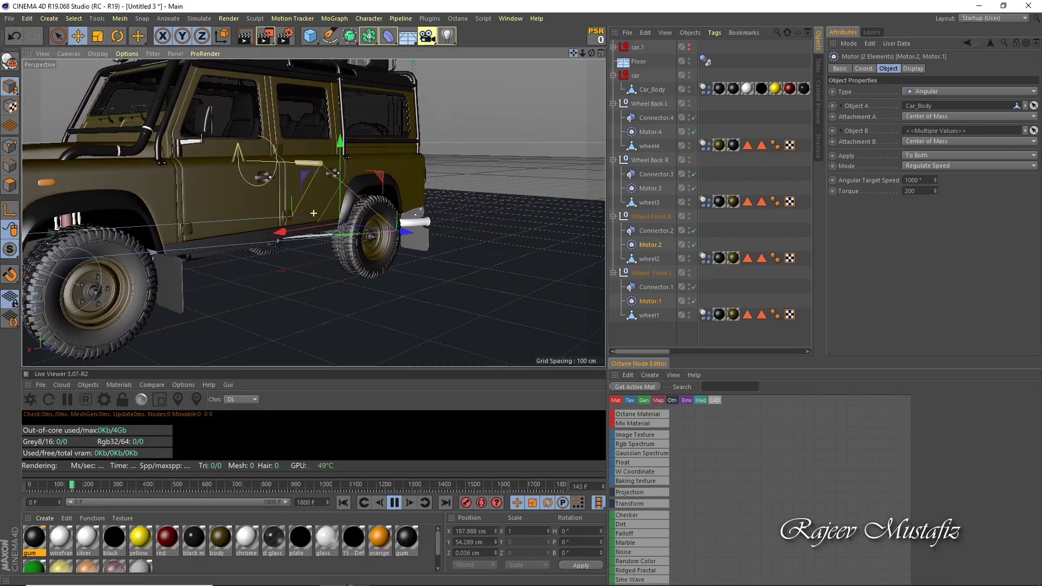
{"action": "left_click", "coordinate": [344, 502]}
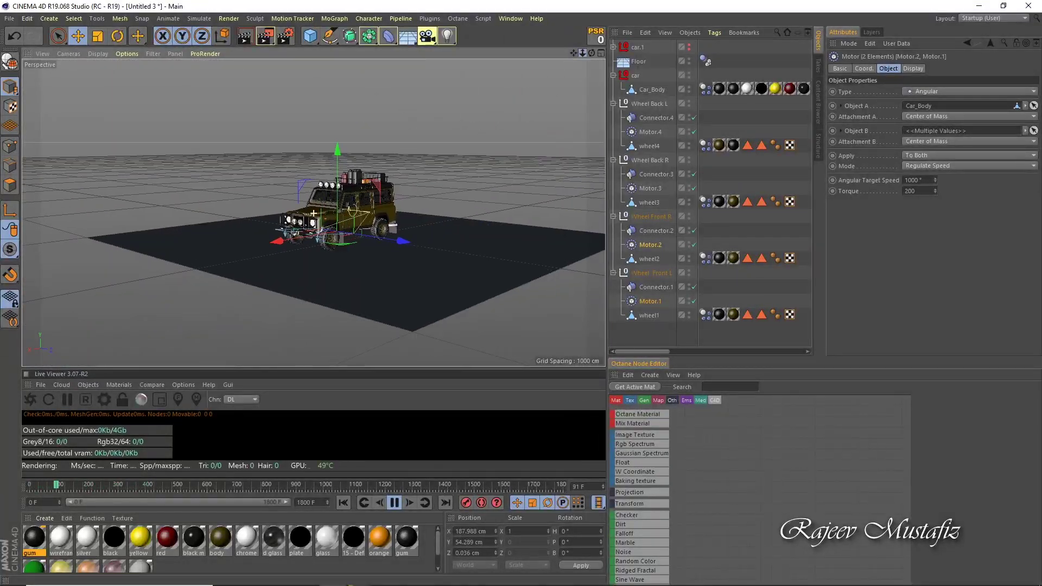
{"action": "left_click", "coordinate": [395, 503]}
{"action": "key", "text": "shift+f"}
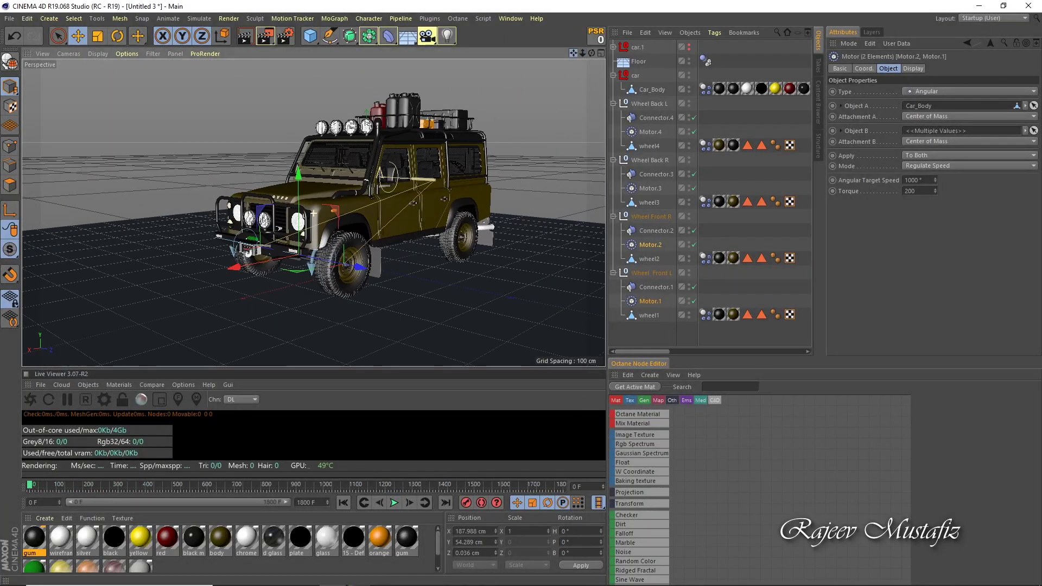
{"action": "key", "text": "ctrl+s"}
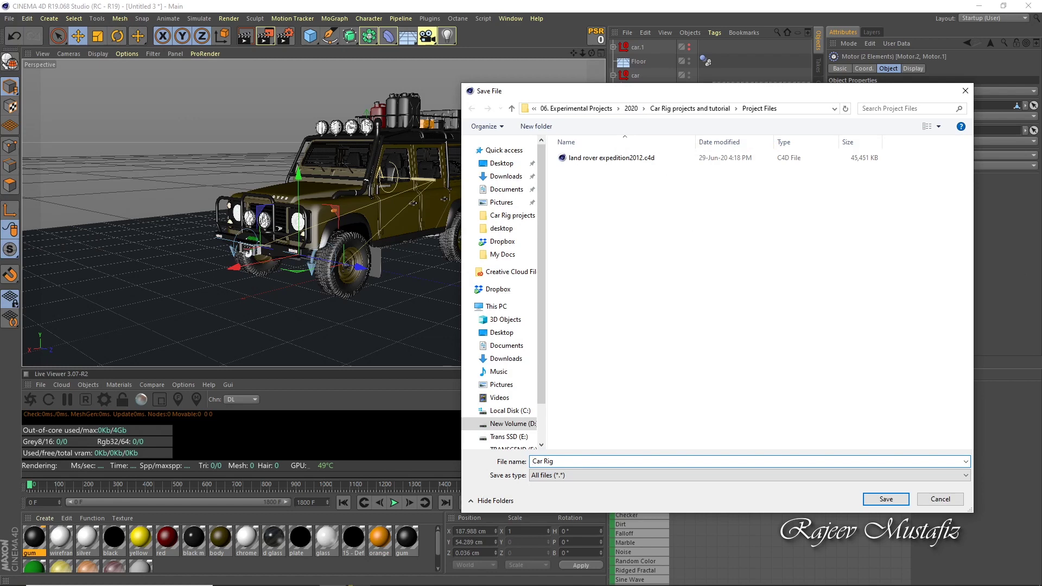
{"action": "type", "text": "Xpresso"}
Save the scene as 'Xpresso Car Rig' and replay the simulation from the start.
{"action": "key", "text": "Return"}
{"action": "left_click", "coordinate": [394, 502]}
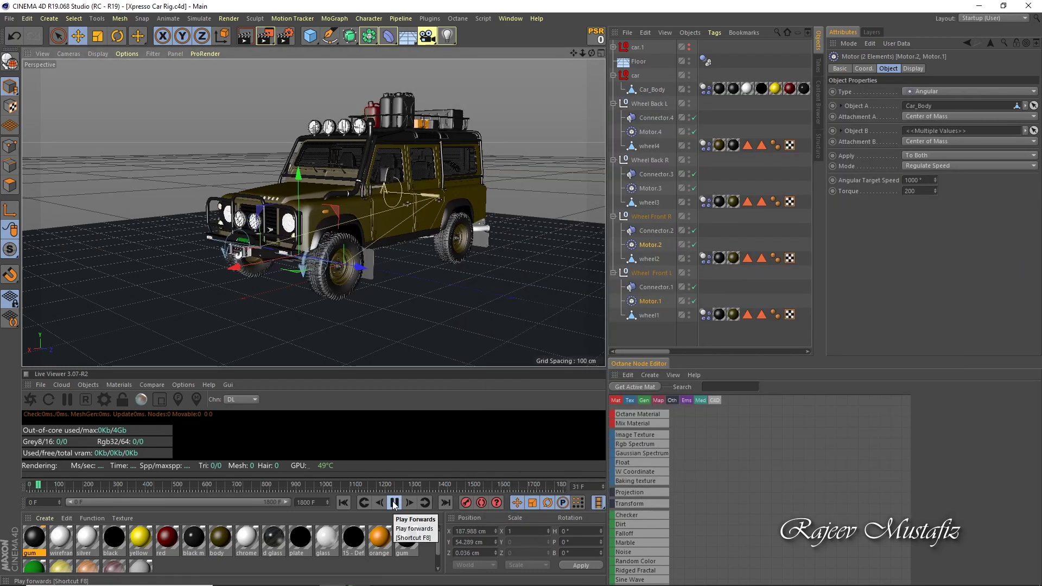
{"action": "key", "text": "shift+f"}
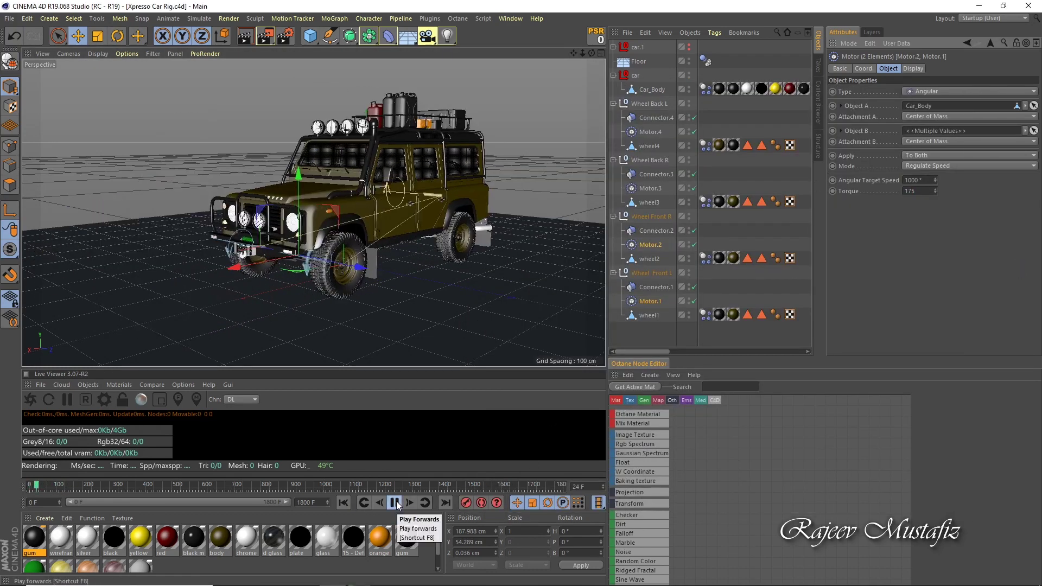
{"action": "key", "text": "shift+f"}
Check Motor.1's coordinates and the floor's collision settings, replaying the car.
{"action": "left_click", "coordinate": [649, 302]}
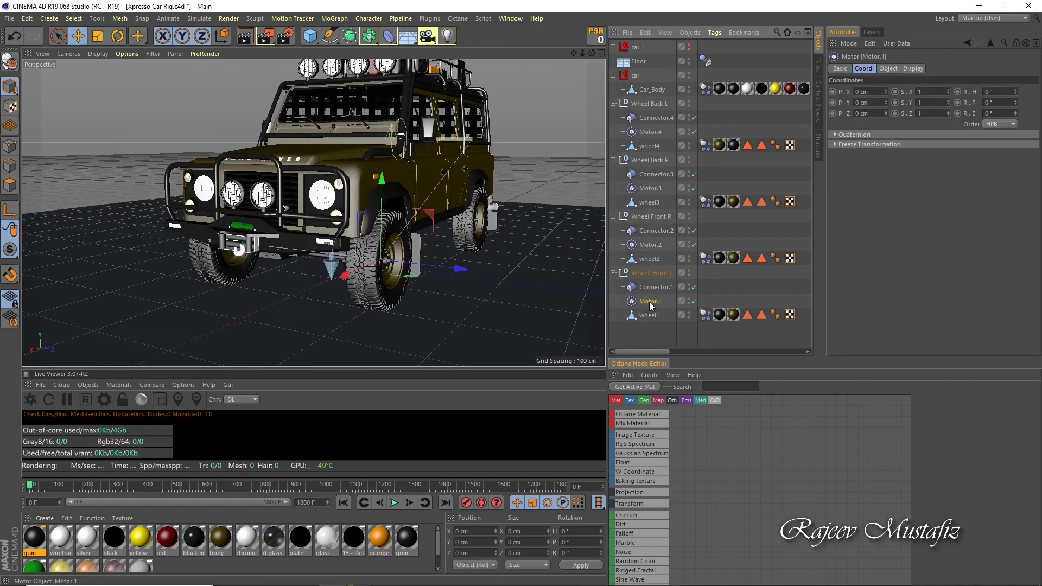
{"action": "left_click", "coordinate": [863, 68]}
{"action": "left_click", "coordinate": [395, 503]}
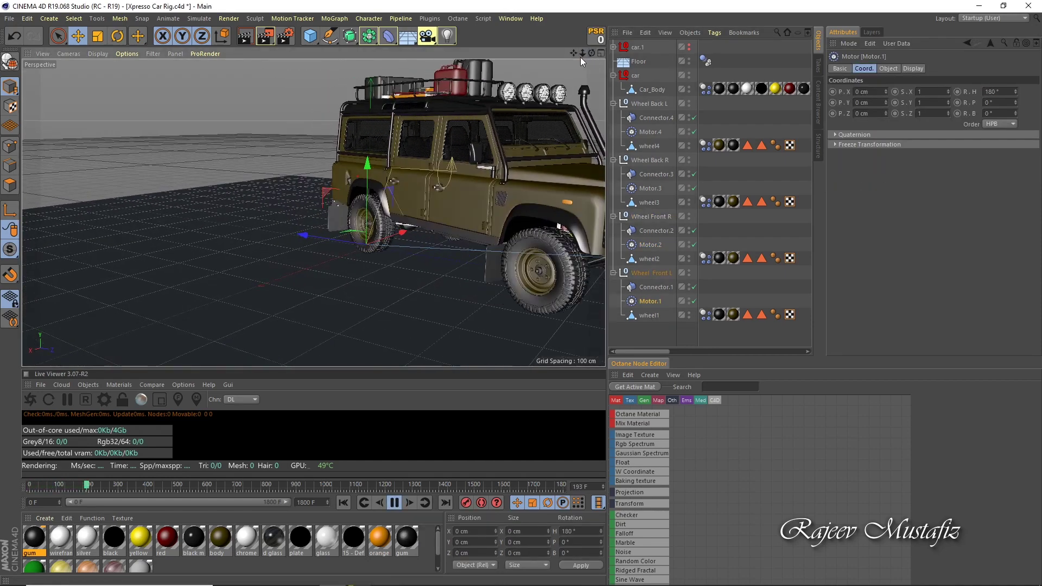
{"action": "left_click", "coordinate": [343, 503]}
{"action": "left_click", "coordinate": [705, 61]}
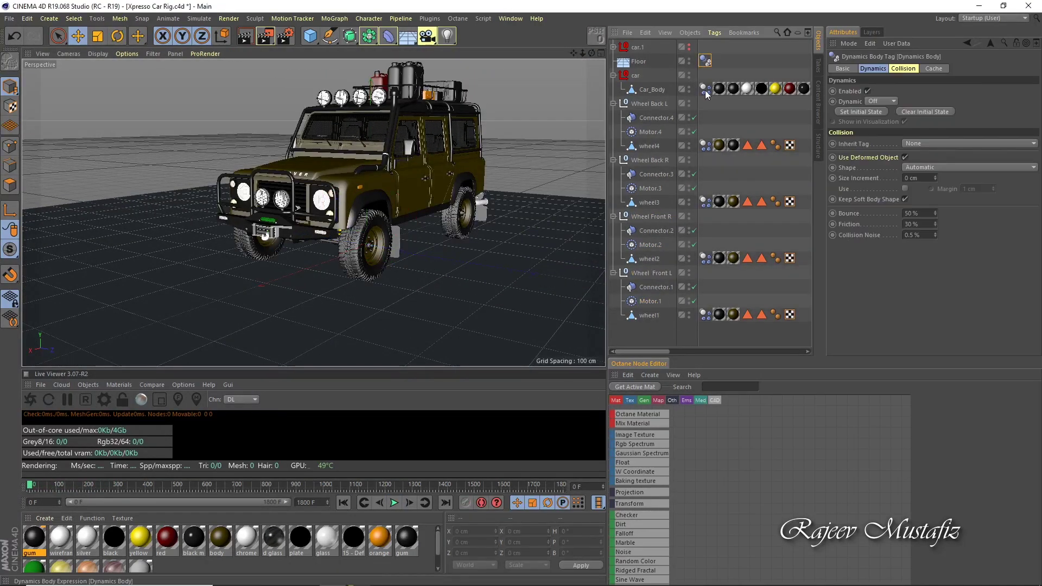
{"action": "left_click", "coordinate": [903, 69]}
{"action": "left_click", "coordinate": [395, 502]}
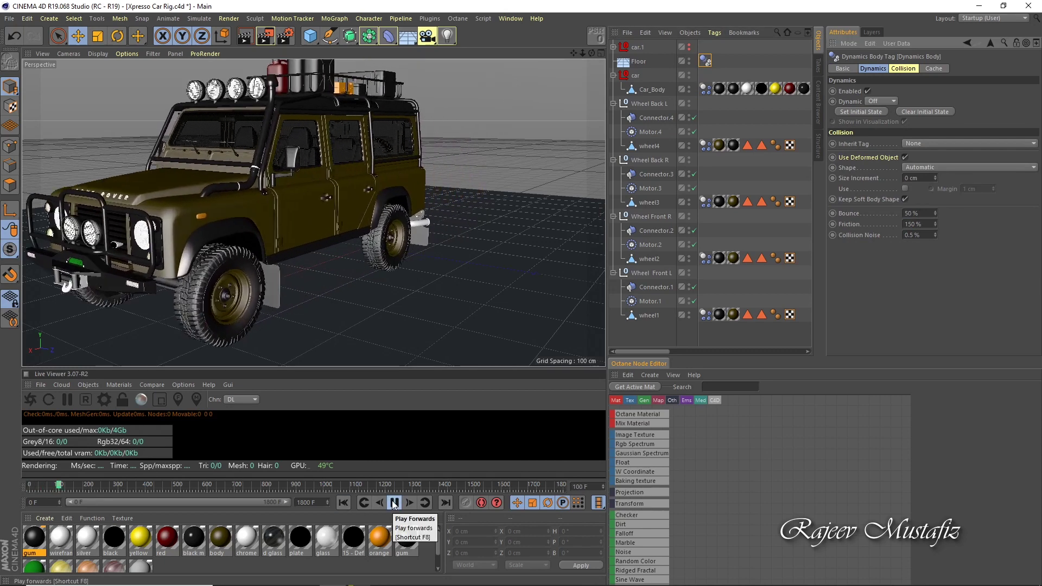
Set both front motors to torque 100, replay the drive, and rewind to frame 0.
{"action": "left_click", "coordinate": [650, 301]}
{"action": "left_click", "coordinate": [650, 244], "text": "ctrl"}
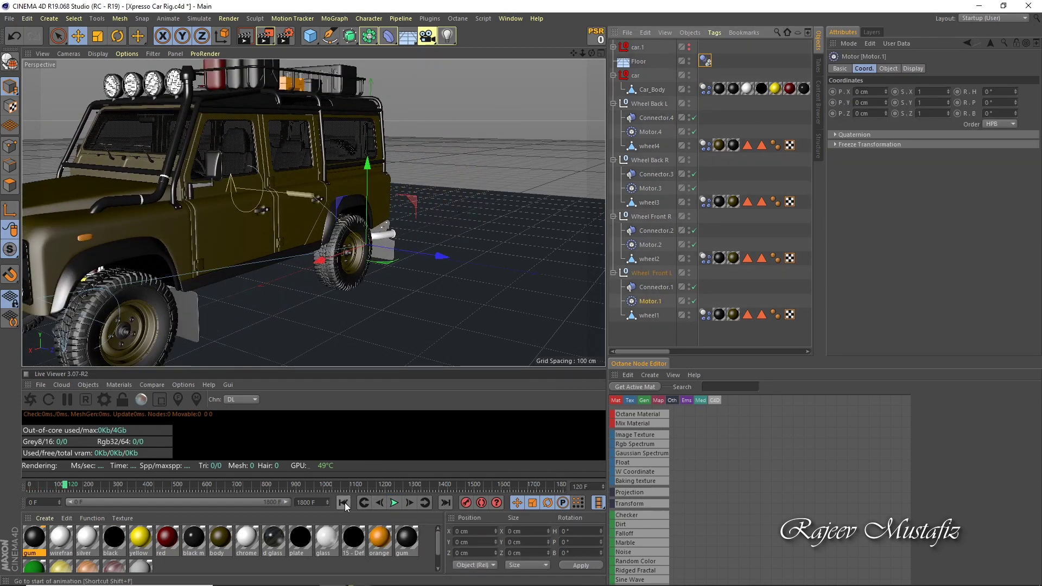
{"action": "left_click", "coordinate": [343, 502]}
{"action": "key", "text": "F8"}
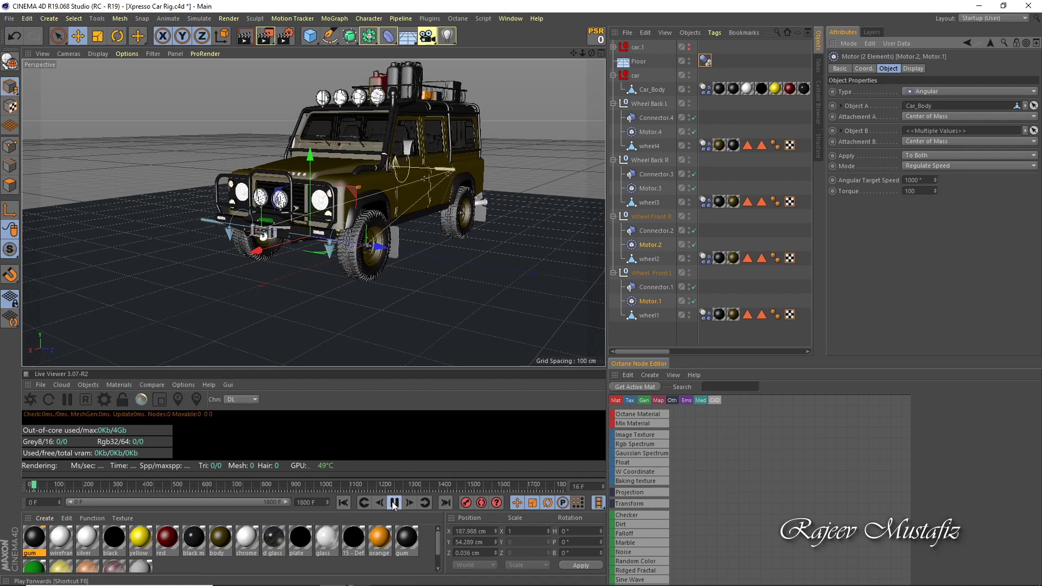
{"action": "key", "text": "shift+f"}
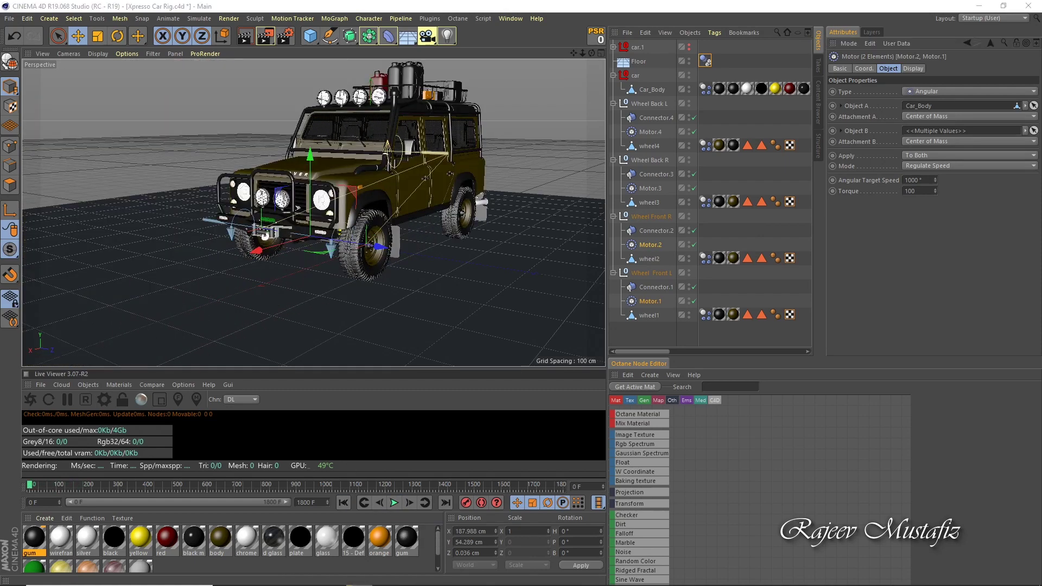
Switch the four connectors to type Wheel Suspension and test-play the simulation.
{"action": "left_click", "coordinate": [665, 288]}
{"action": "left_click", "coordinate": [663, 231], "text": "ctrl"}
{"action": "left_click", "coordinate": [925, 91]}
{"action": "left_click", "coordinate": [945, 158]}
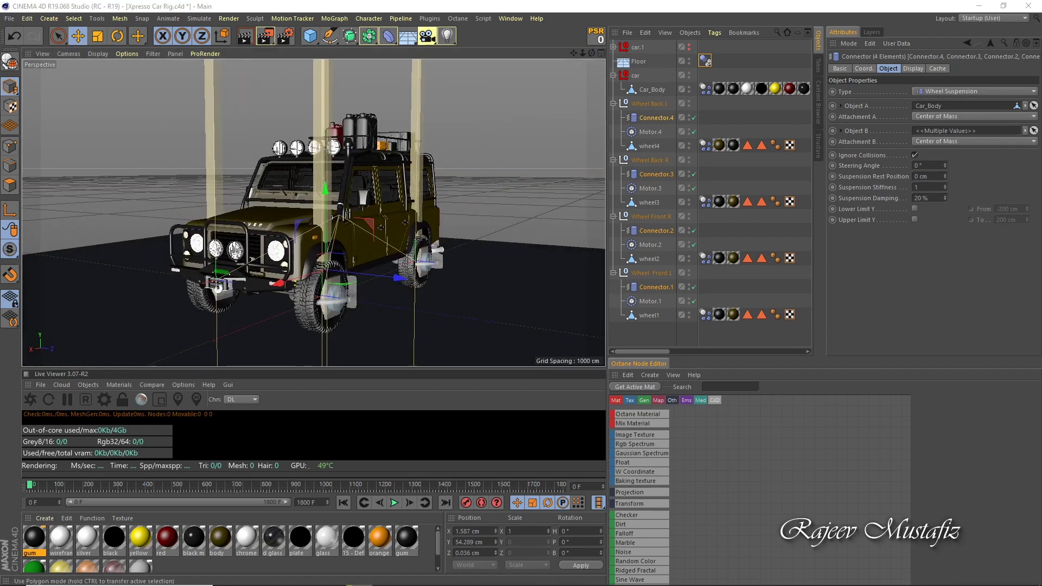
{"action": "left_click", "coordinate": [389, 505]}
{"action": "left_click", "coordinate": [344, 504]}
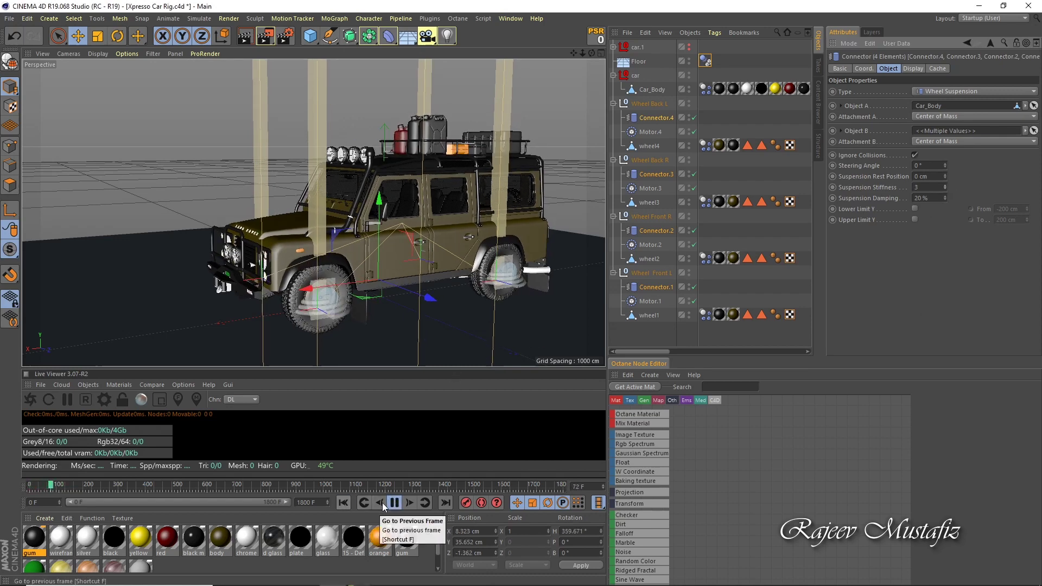
Set Suspension Stiffness to 30 and replay the car from the start.
{"action": "left_click", "coordinate": [926, 187]}
{"action": "type", "text": "3"}
{"action": "key", "text": "Return"}
{"action": "left_click", "coordinate": [344, 504]}
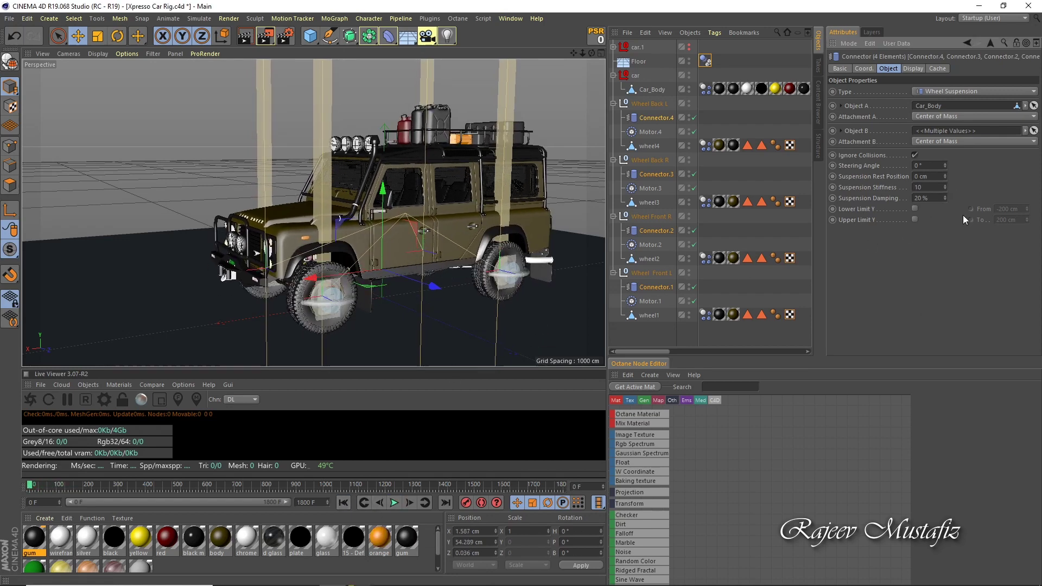
{"action": "left_click", "coordinate": [394, 504]}
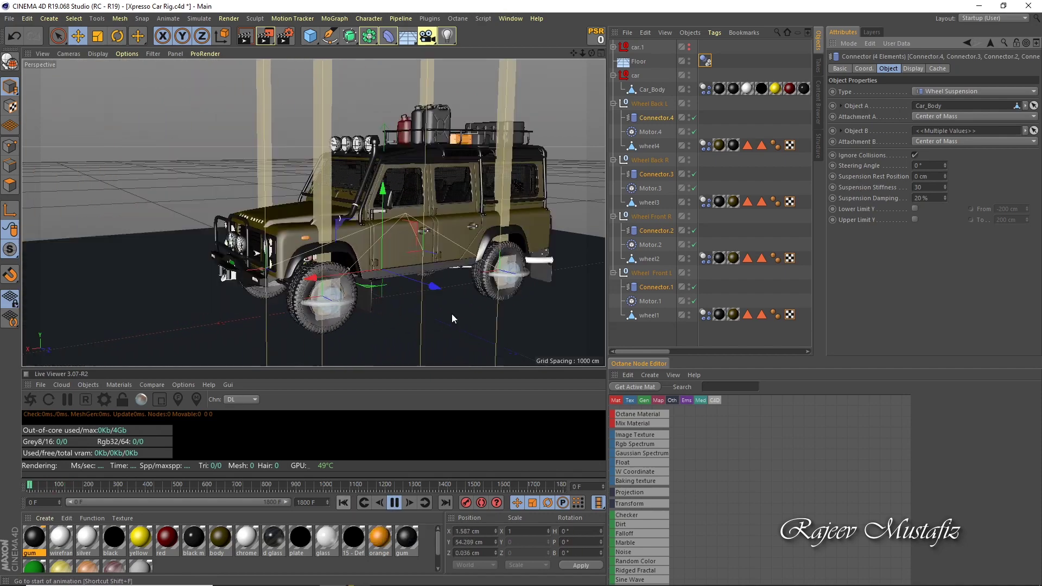
Replay the suspended car driving, framing the whole floor and then the car.
{"action": "left_click_drag", "start_coordinate": [588, 58], "coordinate": [380, 271]}
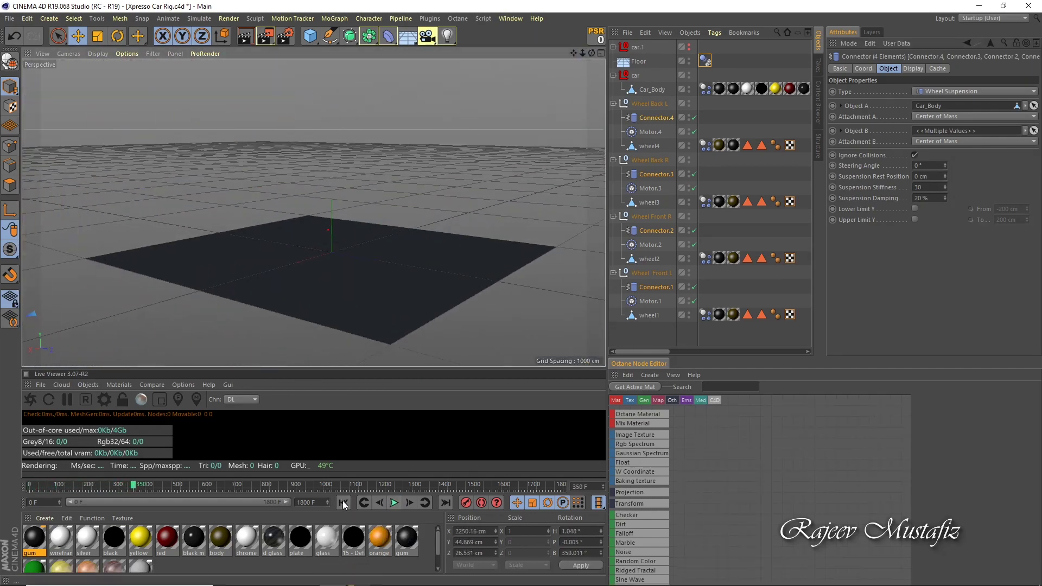
{"action": "left_click", "coordinate": [343, 504]}
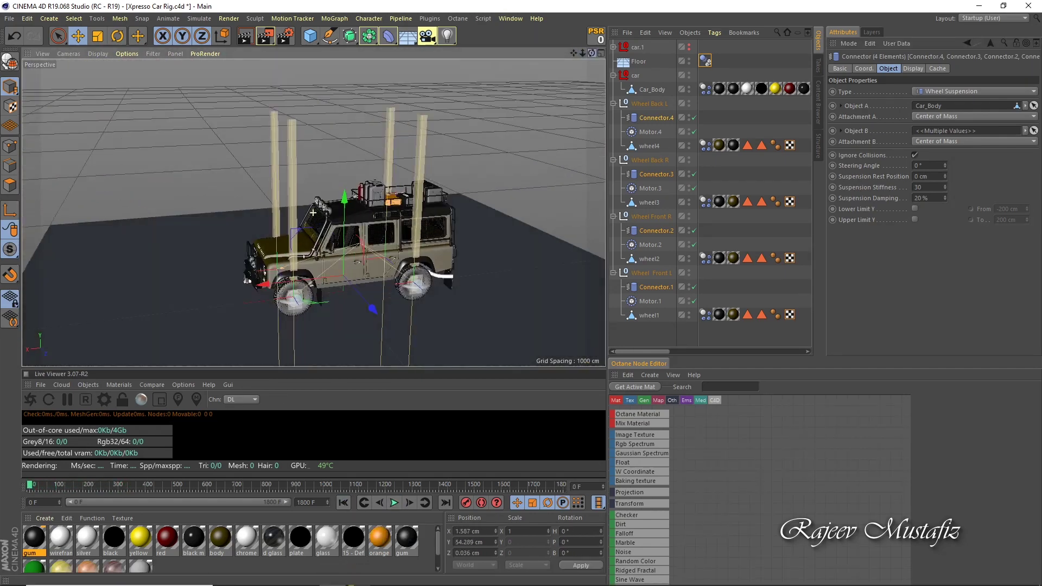
{"action": "left_click", "coordinate": [394, 504]}
{"action": "key", "text": "shift+f"}
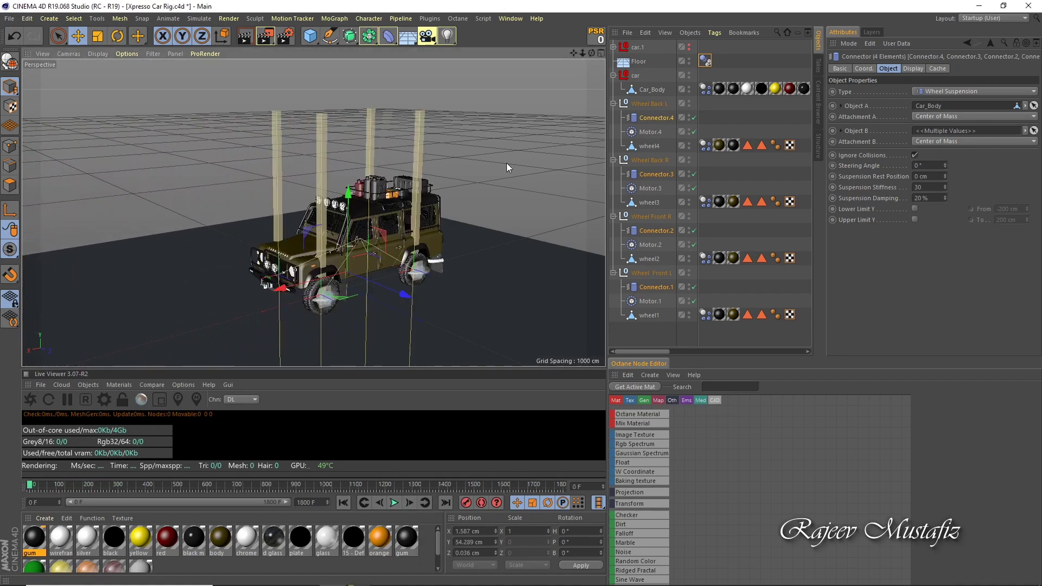
{"action": "left_click_drag", "start_coordinate": [578, 59], "coordinate": [575, 53]}
Close the render preview and switch the interface to the Standard startup layout.
{"action": "left_click", "coordinate": [28, 386]}
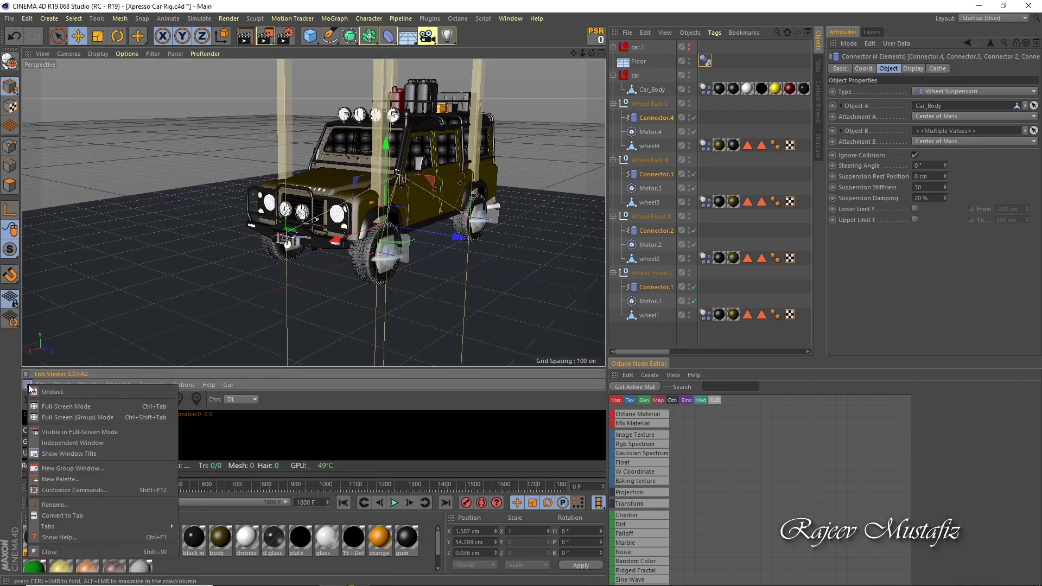
{"action": "left_click", "coordinate": [54, 467]}
{"action": "left_click_drag", "start_coordinate": [578, 49], "coordinate": [552, 376]}
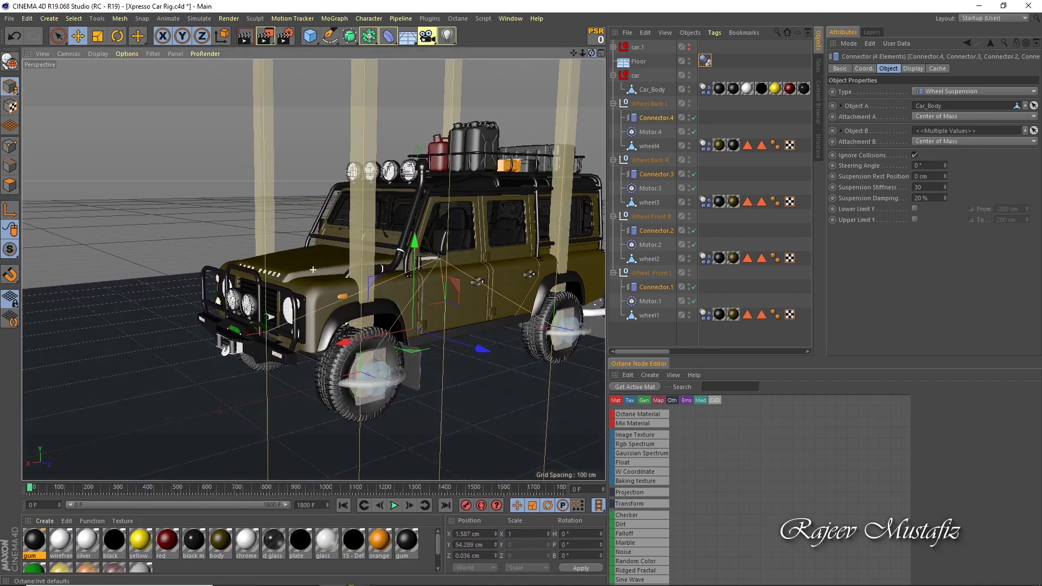
{"action": "left_click", "coordinate": [994, 18]}
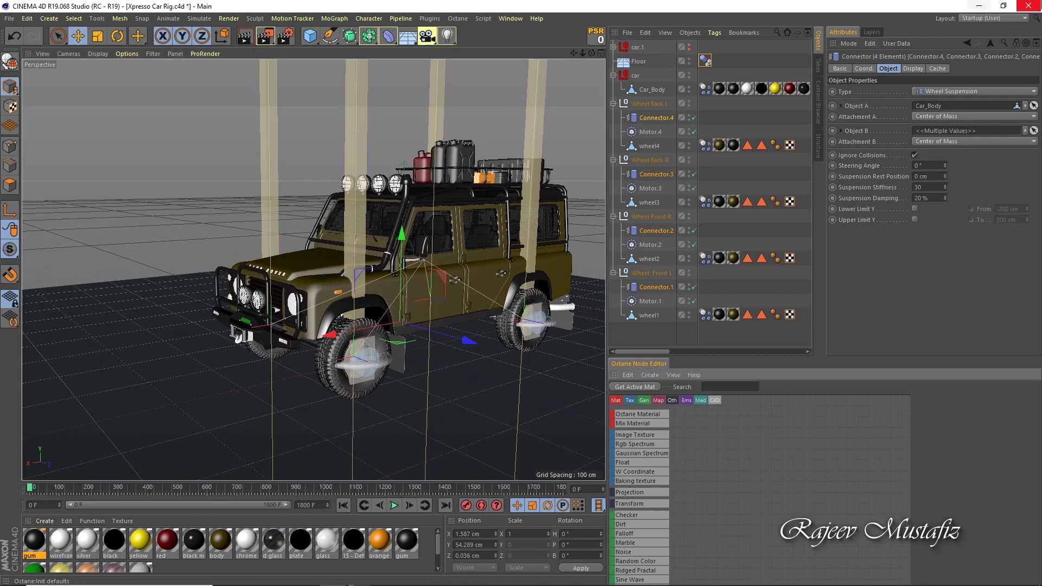
{"action": "left_click", "coordinate": [979, 168]}
{"action": "left_click_drag", "start_coordinate": [720, 306], "coordinate": [715, 346]}
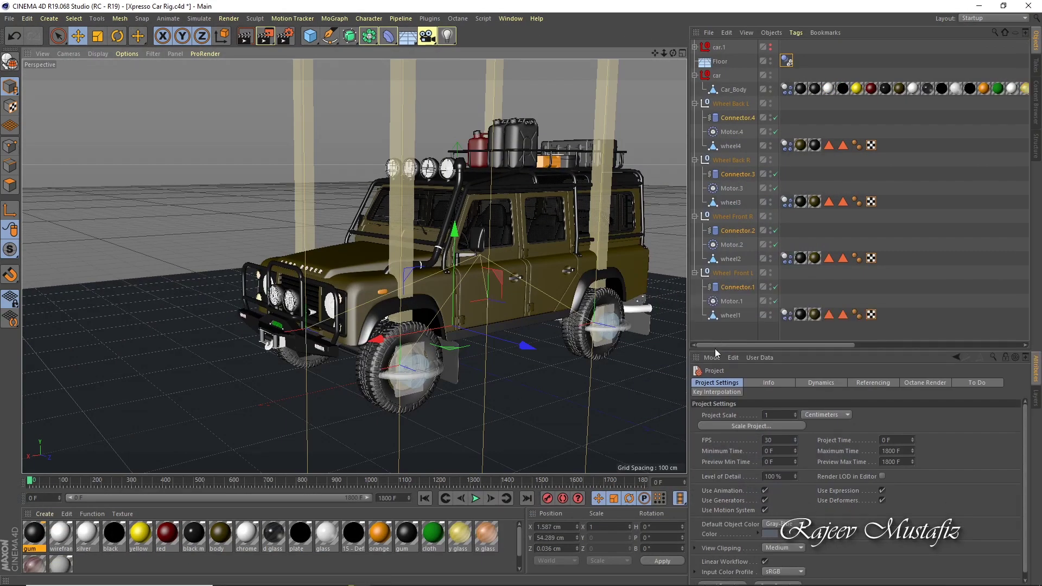
Select all four wheel connectors, Connector.1 through Connector.4.
{"action": "left_click", "coordinate": [925, 371]}
{"action": "left_click", "coordinate": [972, 370]}
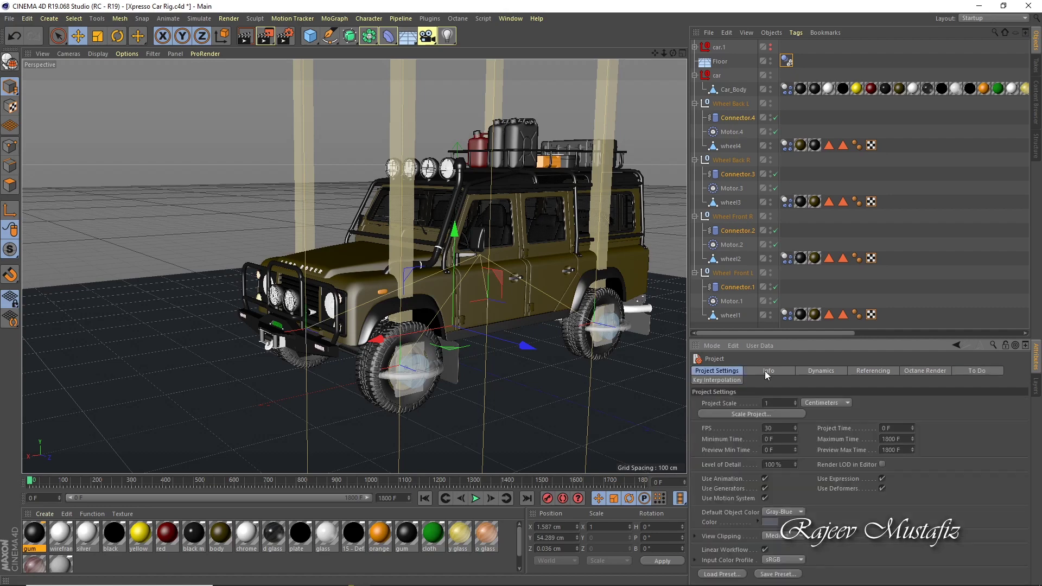
{"action": "left_click", "coordinate": [768, 371]}
{"action": "left_click", "coordinate": [864, 371]}
{"action": "left_click", "coordinate": [738, 287]}
{"action": "left_click", "coordinate": [738, 231], "text": "ctrl"}
{"action": "left_click", "coordinate": [737, 175], "text": "ctrl"}
{"action": "left_click", "coordinate": [734, 118], "text": "ctrl"}
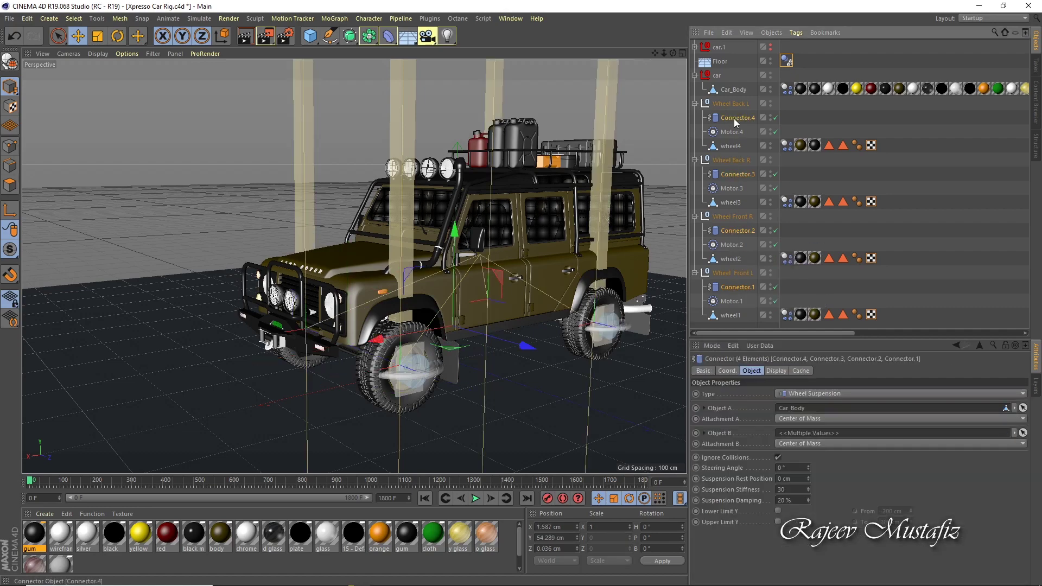
{"action": "left_click_drag", "start_coordinate": [688, 193], "coordinate": [780, 193]}
Rerun the simulation and set the connectors' suspension stiffness to 50.
{"action": "key", "text": "shift+f"}
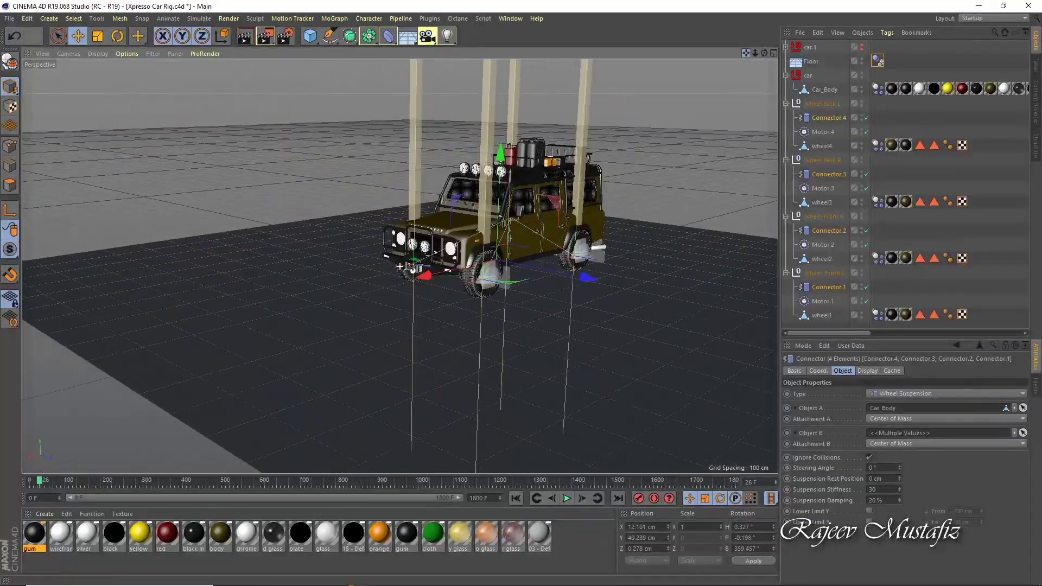
{"action": "key", "text": "F8"}
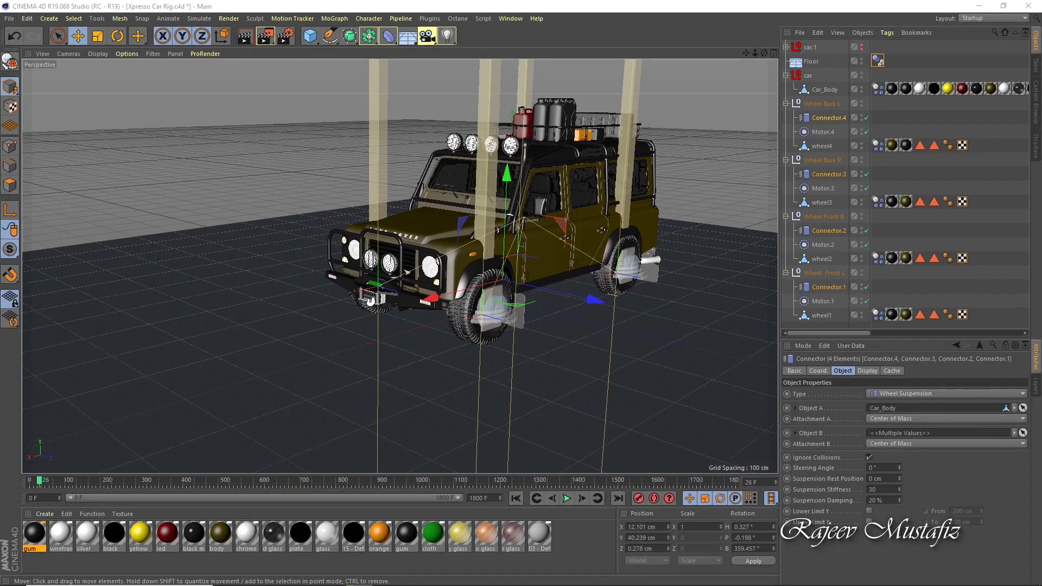
{"action": "type", "text": "10"}
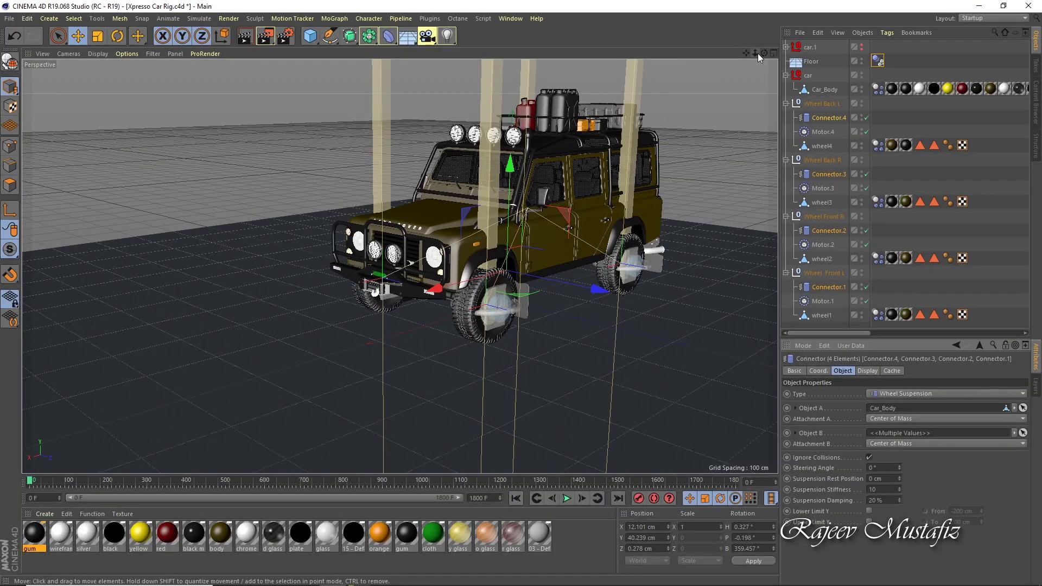
{"action": "left_click_drag", "start_coordinate": [755, 53], "coordinate": [756, 474]}
{"action": "type", "text": "50"}
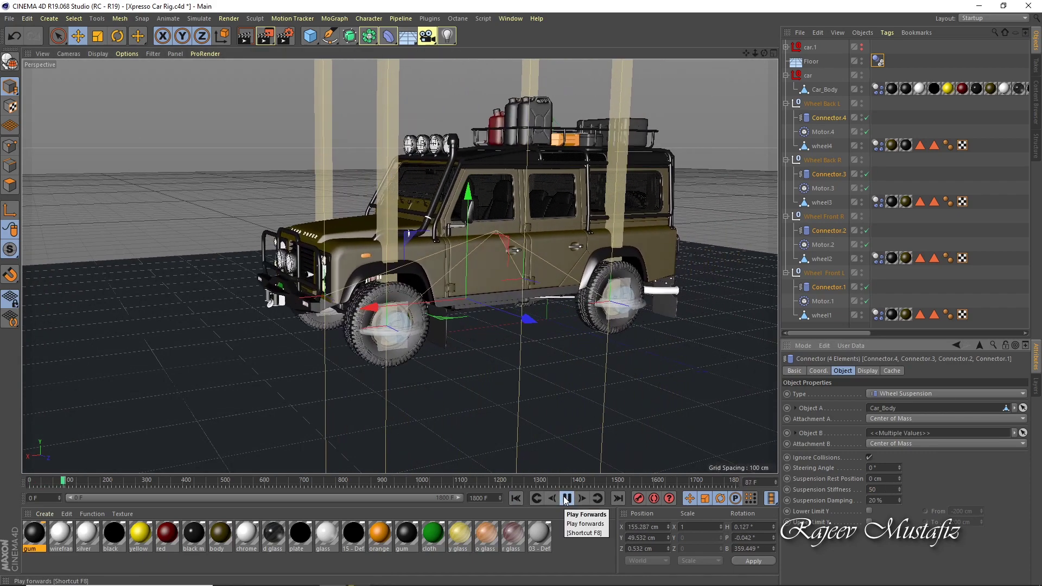
{"action": "key", "text": "shift+f"}
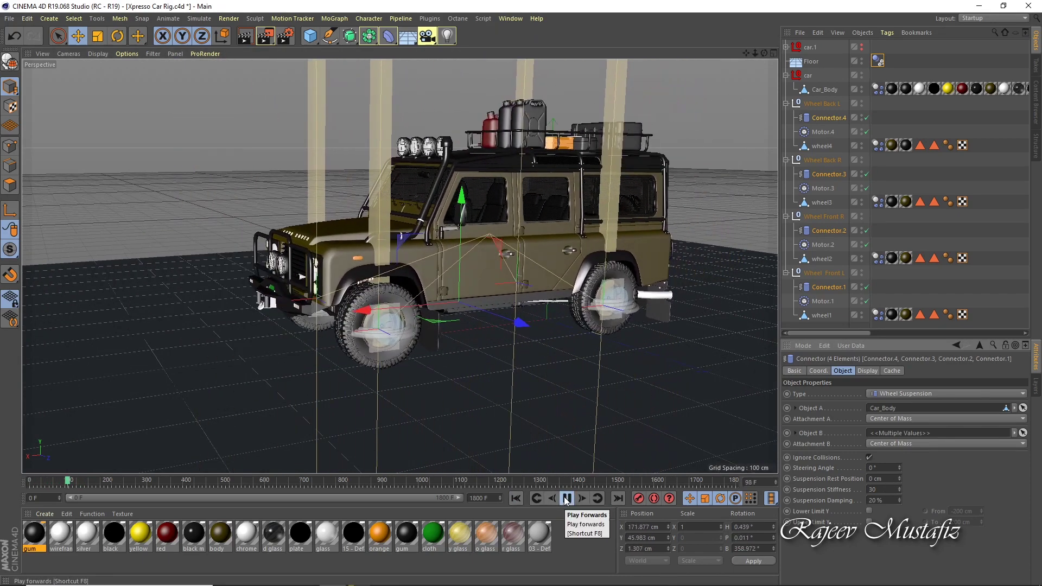
{"action": "key", "text": "shift+f"}
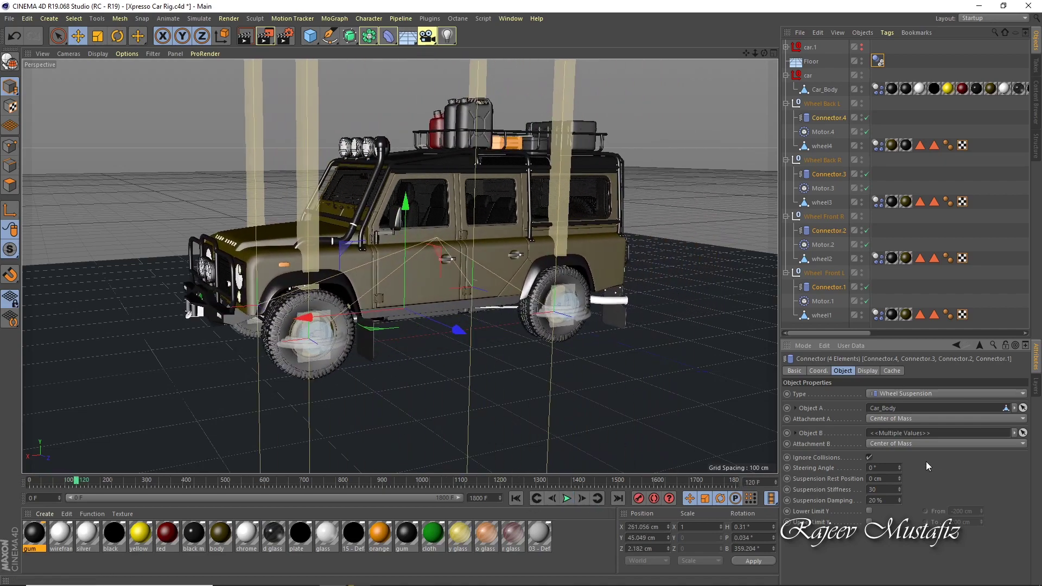
{"action": "key", "text": "shift+f"}
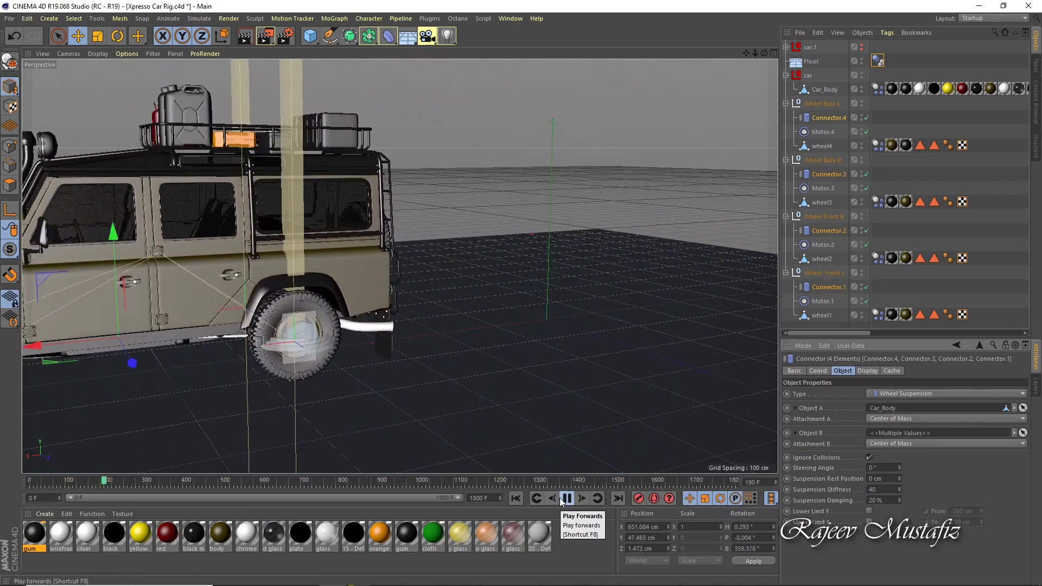
{"action": "key", "text": "shift+f"}
{"action": "type", "text": "50"}
{"action": "key", "text": "Return"}
Set suspension damping to 10% and restart the simulation.
{"action": "left_click", "coordinate": [567, 498]}
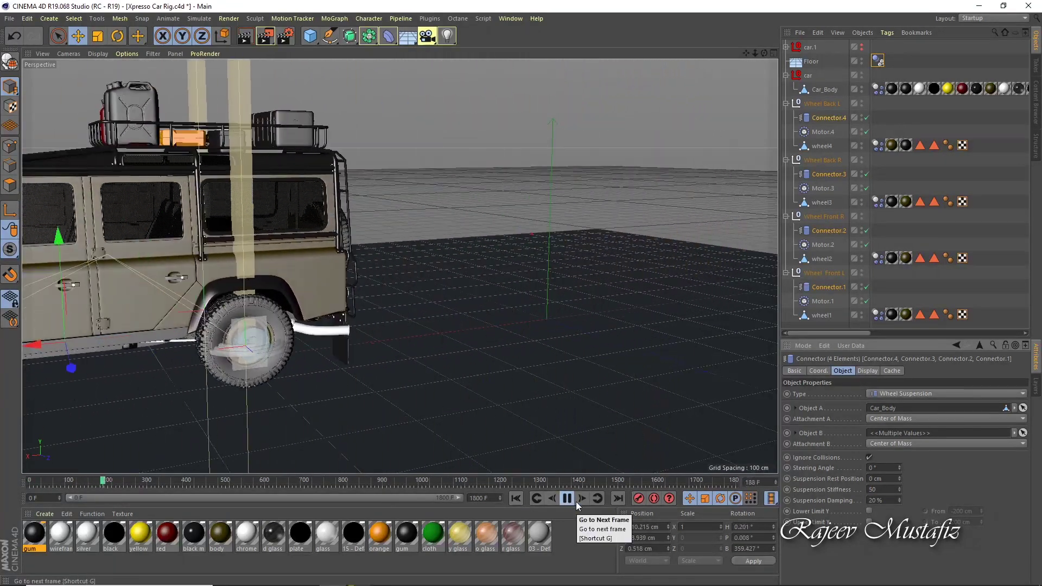
{"action": "key", "text": "shift+f"}
{"action": "left_click", "coordinate": [566, 499]}
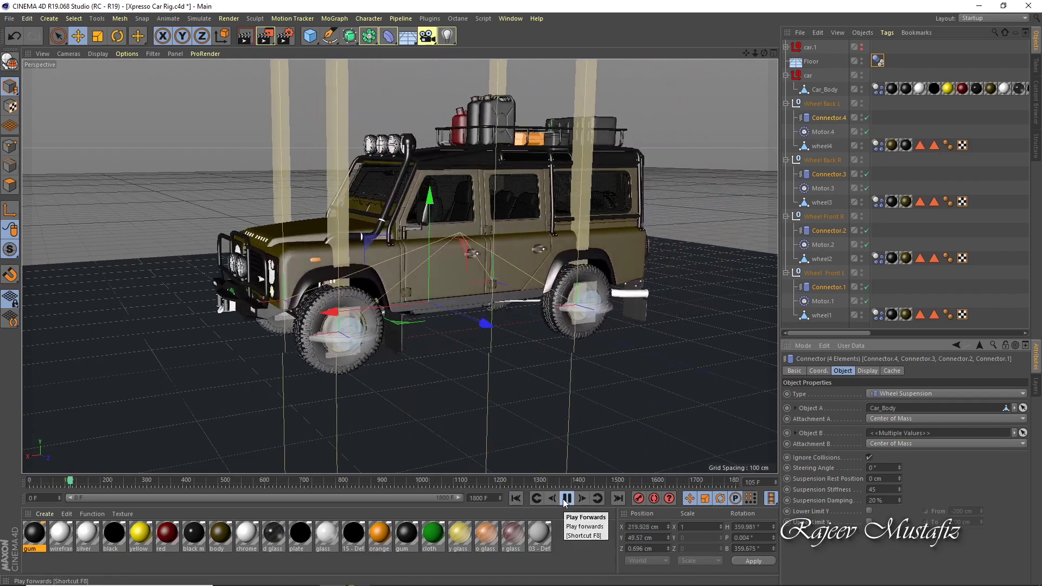
{"action": "type", "text": "10"}
{"action": "key", "text": "Return"}
{"action": "key", "text": "shift+f"}
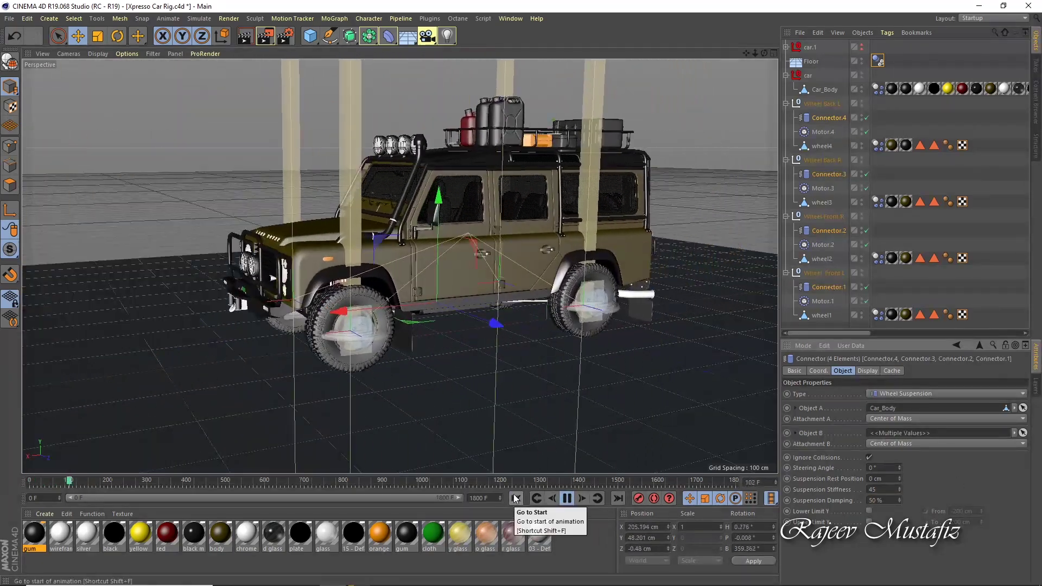
{"action": "left_click", "coordinate": [567, 499]}
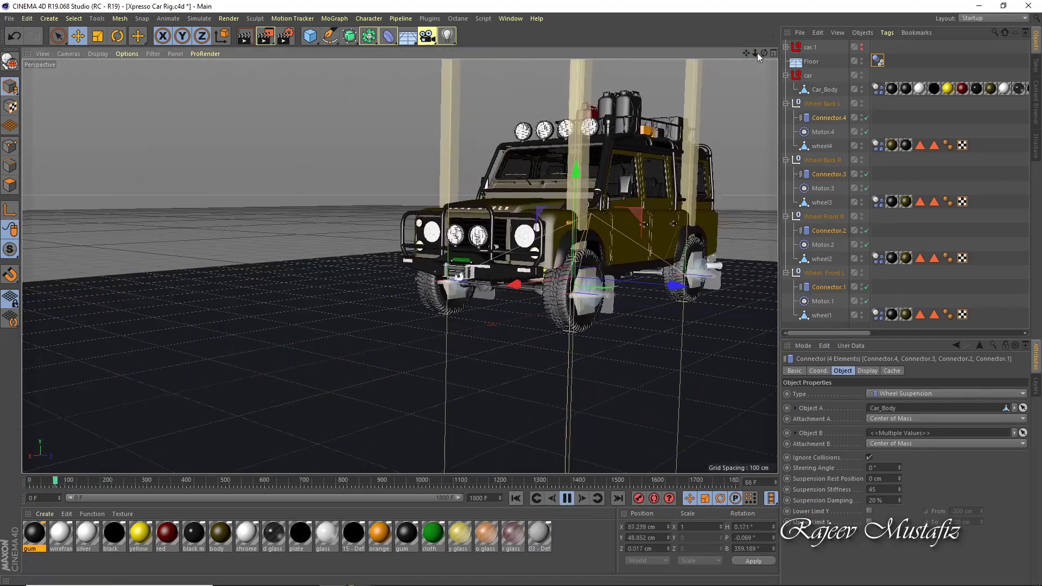
Try suspension stiffness 40 on the four connectors and replay the simulation.
{"action": "left_click", "coordinate": [489, 428]}
{"action": "key", "text": "shift+f"}
{"action": "key", "text": "ctrl+z"}
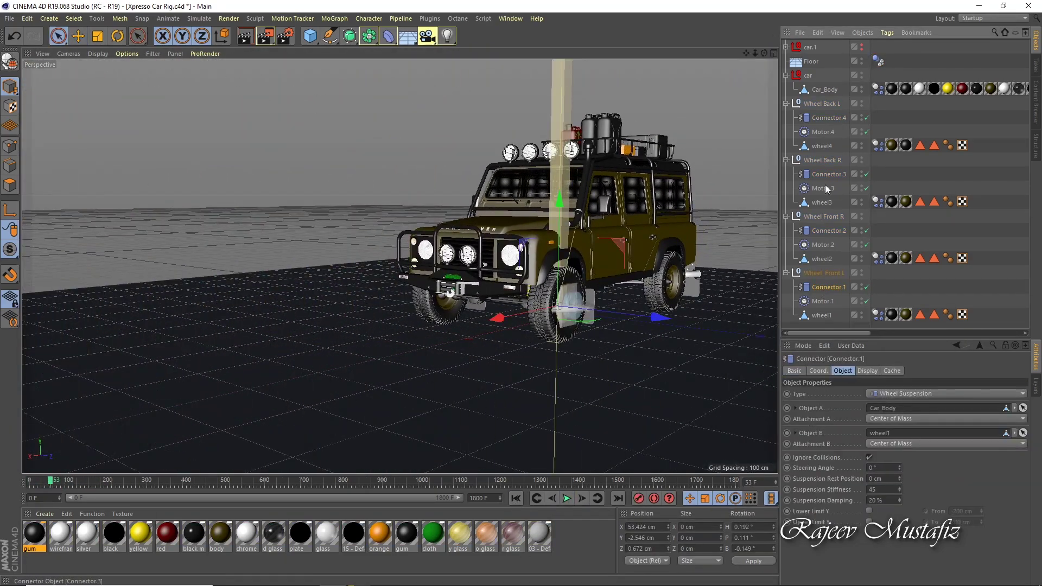
{"action": "type", "text": "40"}
{"action": "key", "text": "Return"}
{"action": "key", "text": "F8"}
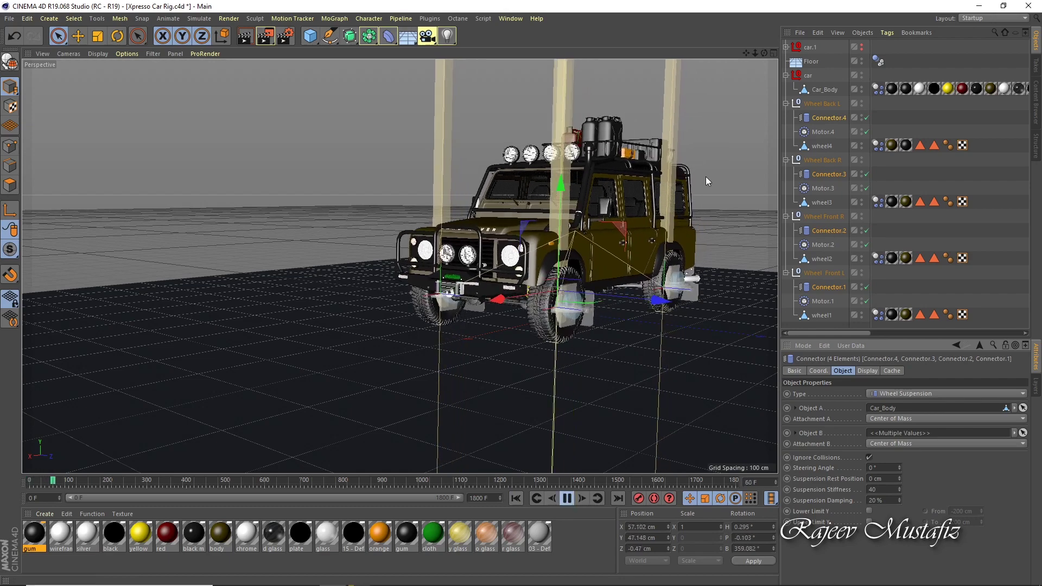
{"action": "key", "text": "shift+f"}
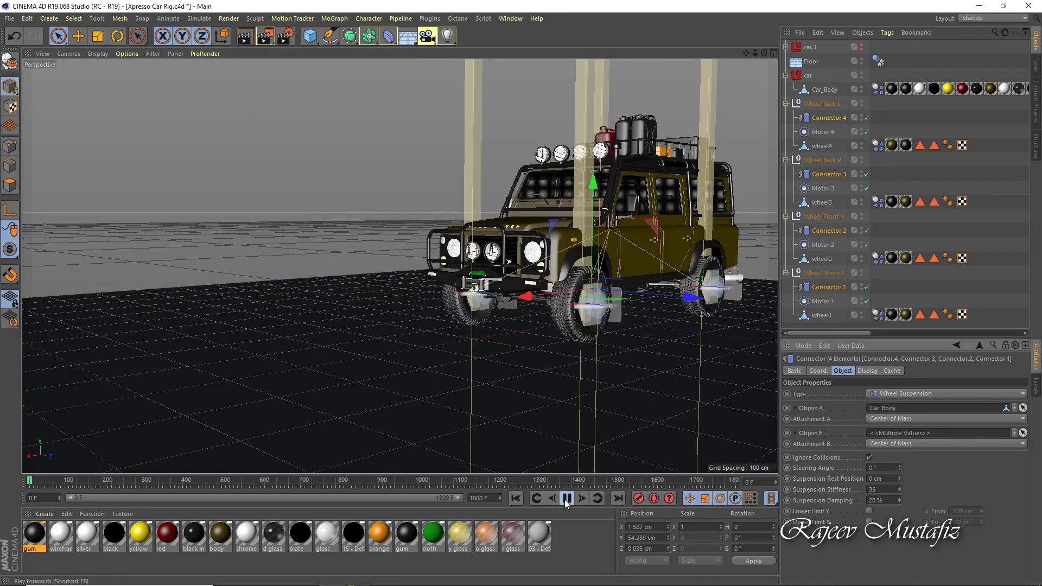
{"action": "key", "text": "ctrl+z"}
Check the car in the Front view and settle on suspension stiffness 30.
{"action": "middle_click", "coordinate": [325, 174]}
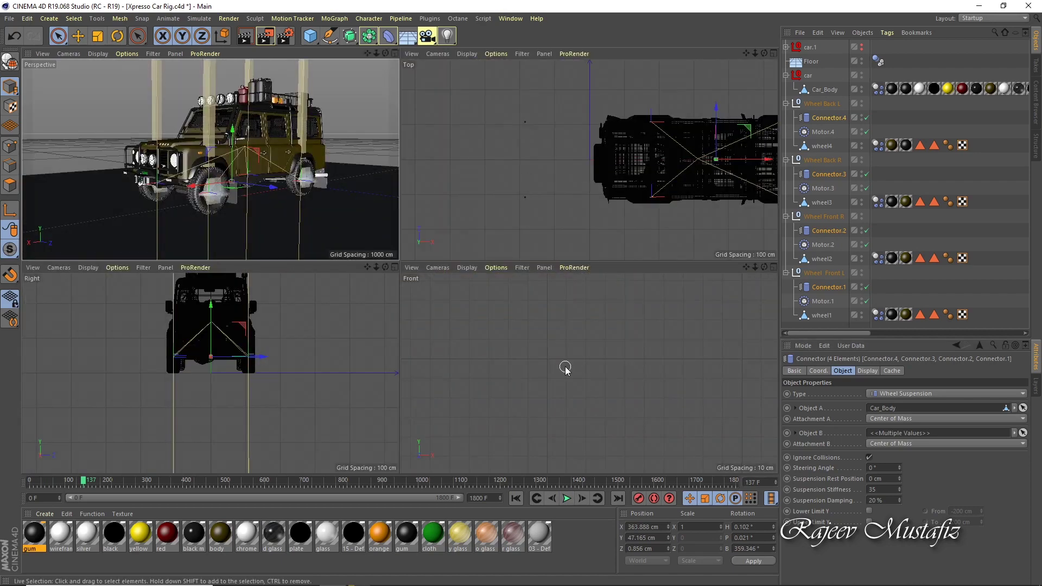
{"action": "middle_click", "coordinate": [563, 368]}
{"action": "key", "text": "shift+f"}
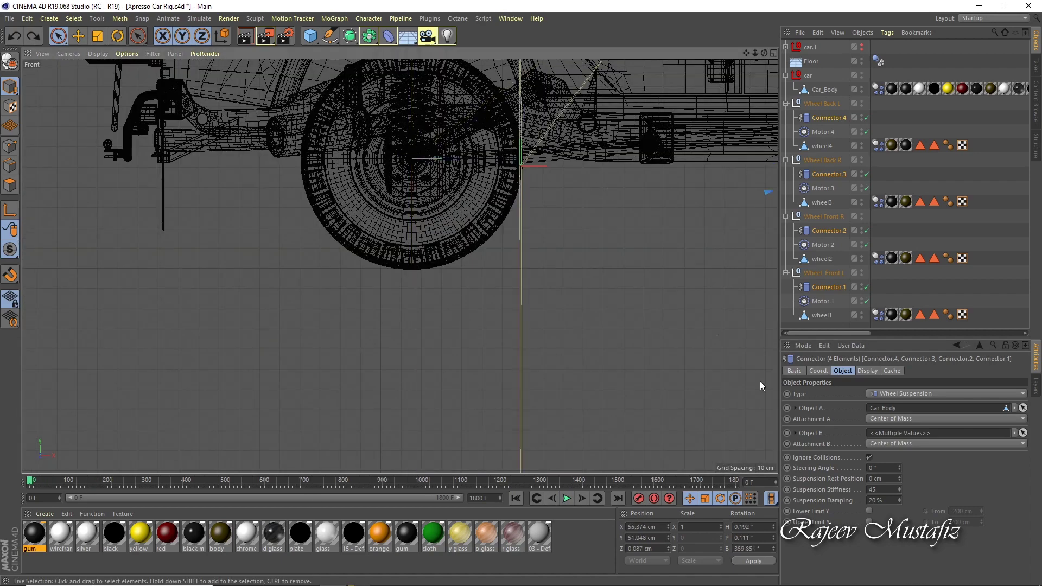
{"action": "left_click_drag", "start_coordinate": [755, 53], "coordinate": [748, 62]}
{"action": "key", "text": "ctrl+z"}
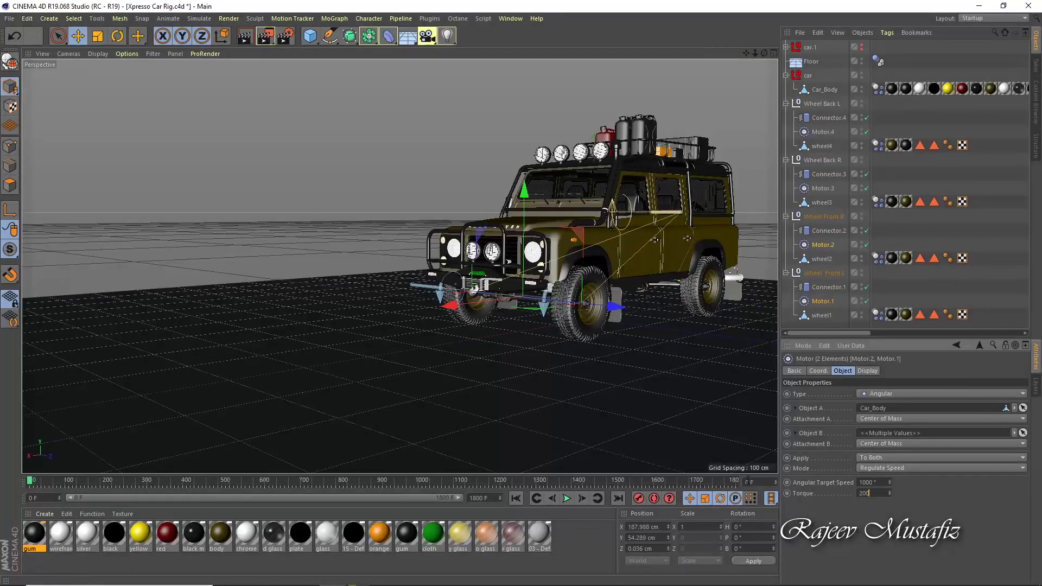
Replay the simulation with 500 front-motor torque and follow the car across the floor.
{"action": "left_click", "coordinate": [566, 500]}
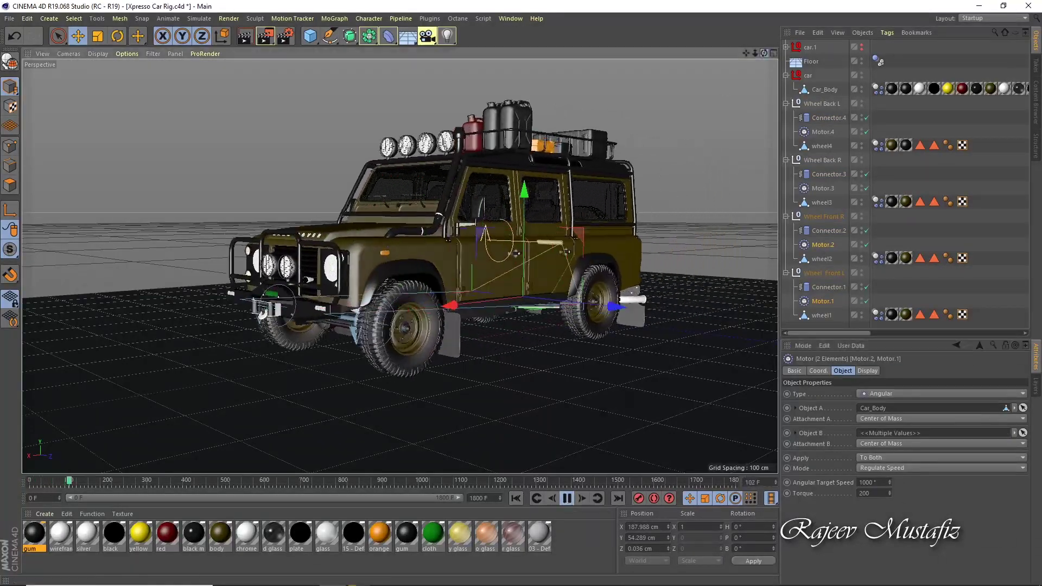
{"action": "left_click_drag", "start_coordinate": [745, 52], "coordinate": [400, 266]}
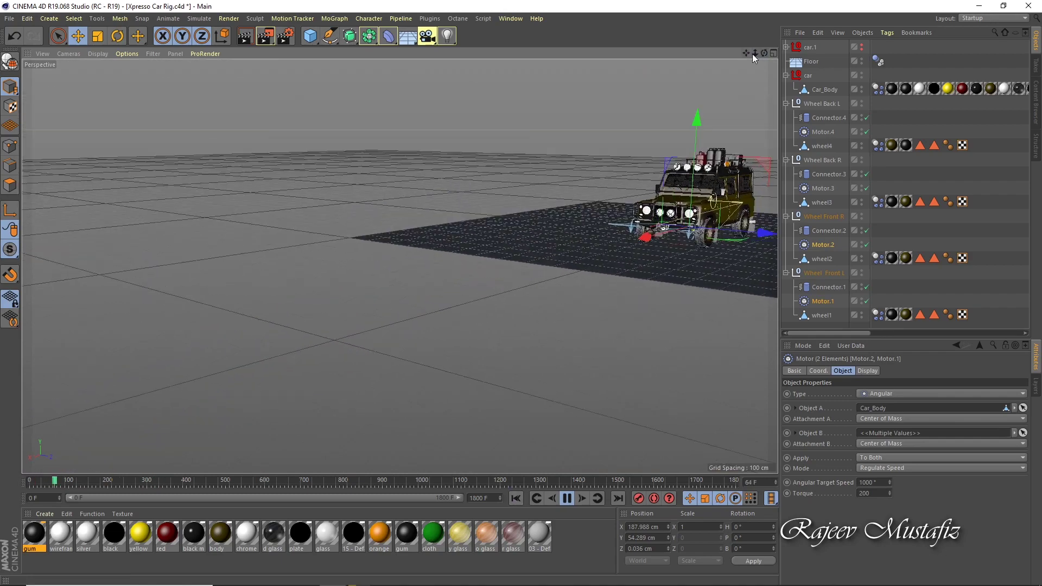
{"action": "left_click", "coordinate": [516, 498]}
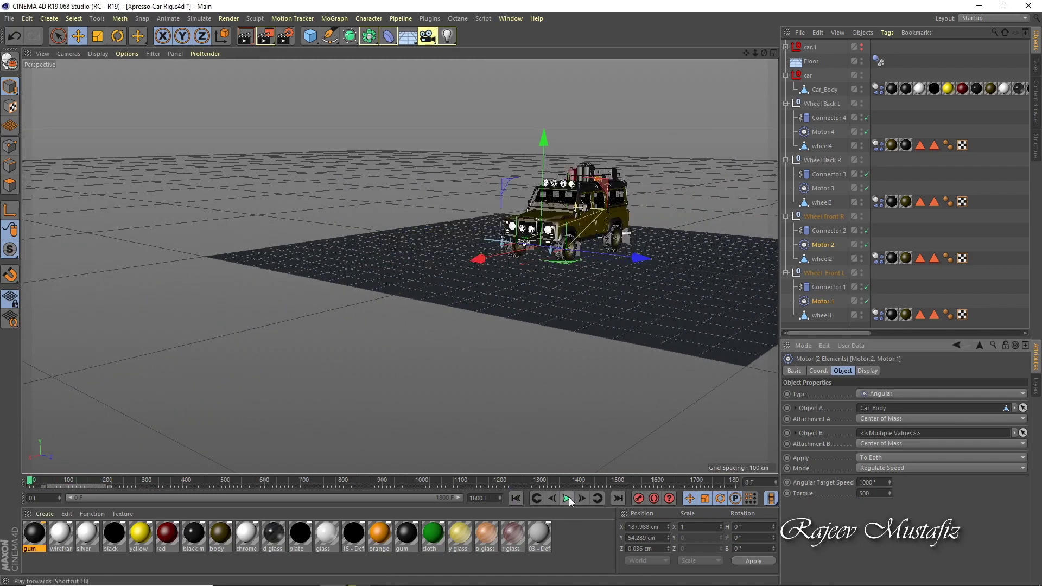
{"action": "left_click_drag", "start_coordinate": [765, 53], "coordinate": [400, 266]}
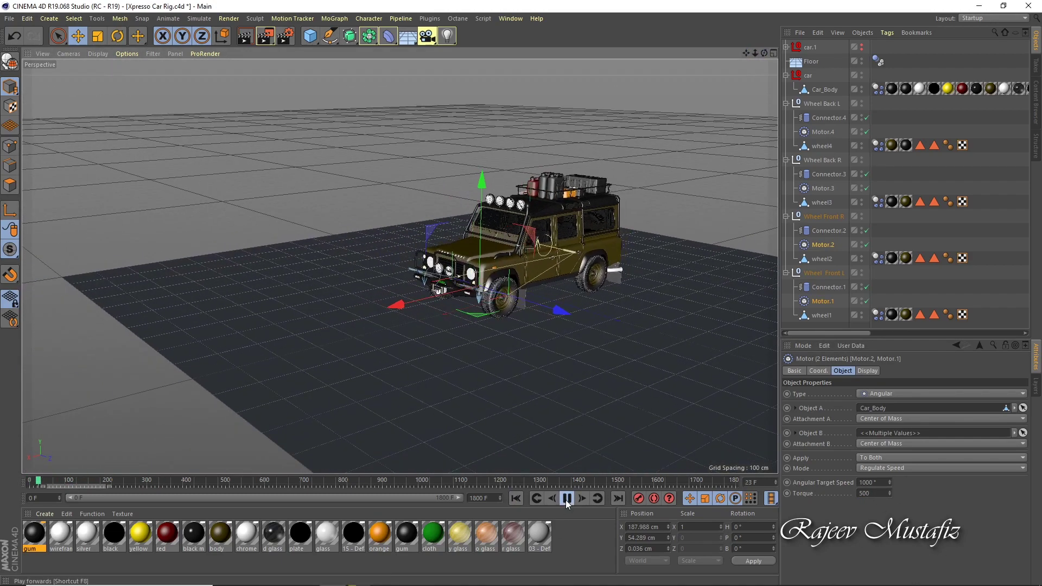
{"action": "mouse_move", "coordinate": [765, 53]}
{"action": "left_mouse_down"}
{"action": "mouse_move", "coordinate": [706, 70]}
{"action": "mouse_move", "coordinate": [803, 55]}
{"action": "left_mouse_up"}
{"action": "left_click", "coordinate": [878, 60]}
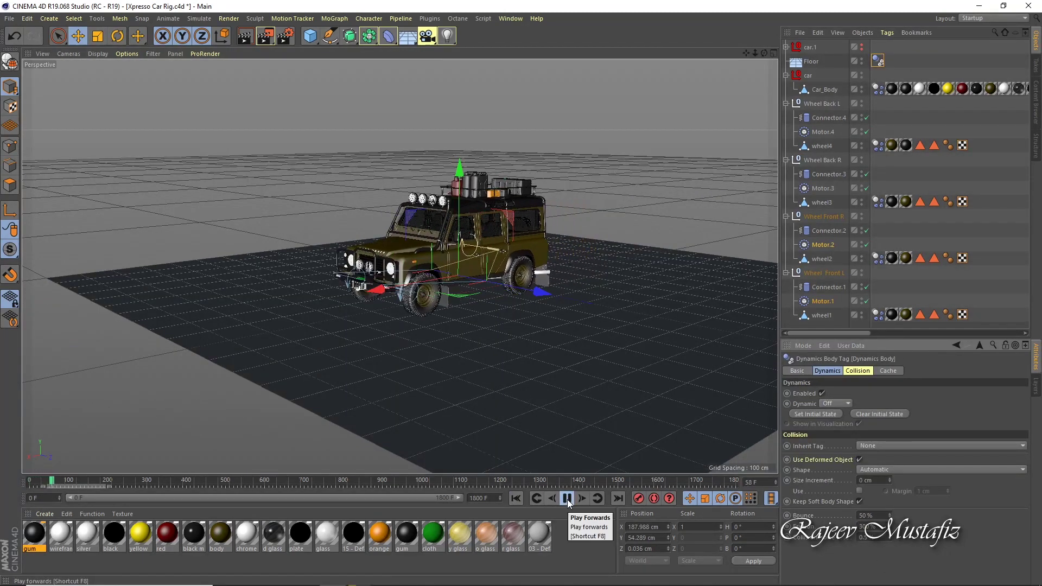
{"action": "left_click", "coordinate": [809, 76]}
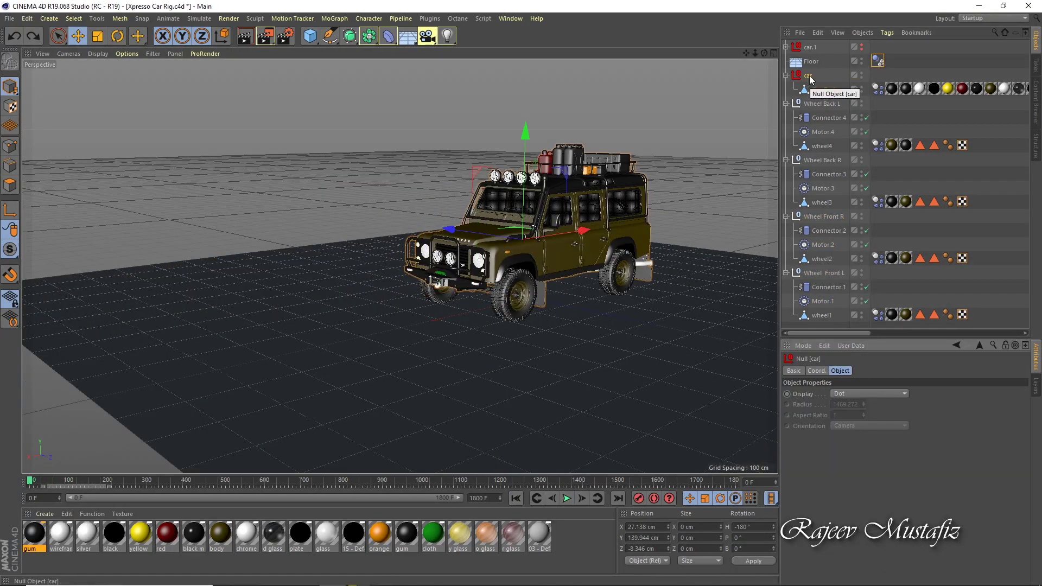
Add a new user data entry named Steering to the car null.
{"action": "right_click", "coordinate": [807, 77]}
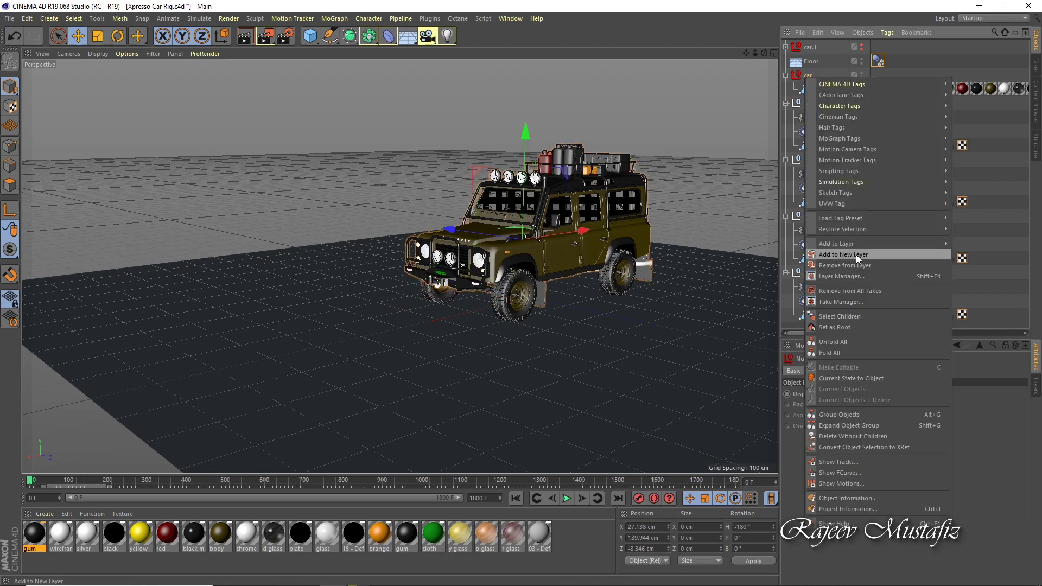
{"action": "left_click", "coordinate": [855, 255]}
{"action": "left_click", "coordinate": [851, 346]}
{"action": "left_click", "coordinate": [858, 367]}
{"action": "type", "text": "S"}
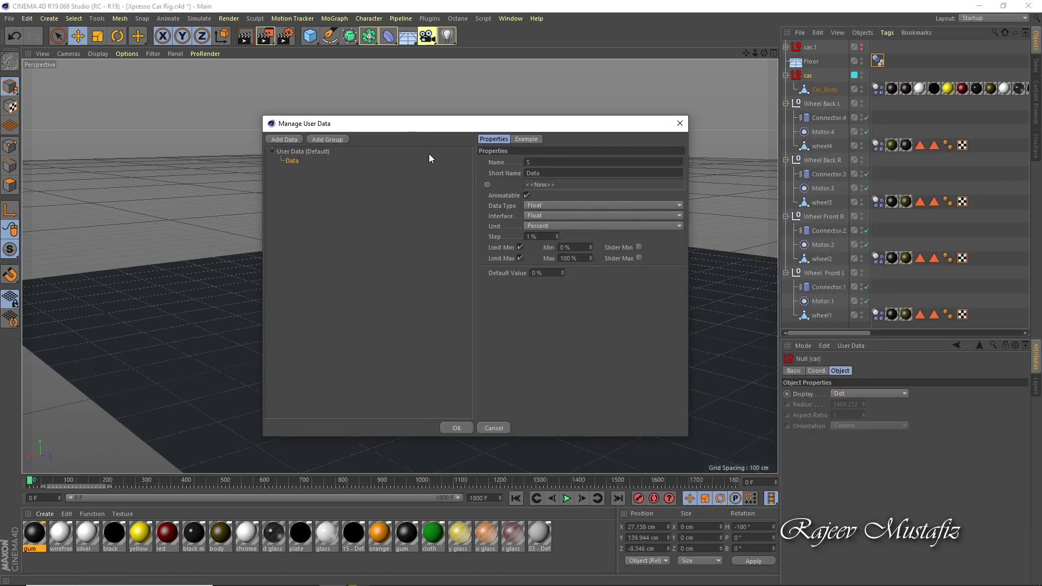
{"action": "type", "text": "teering"}
{"action": "key", "text": "Return"}
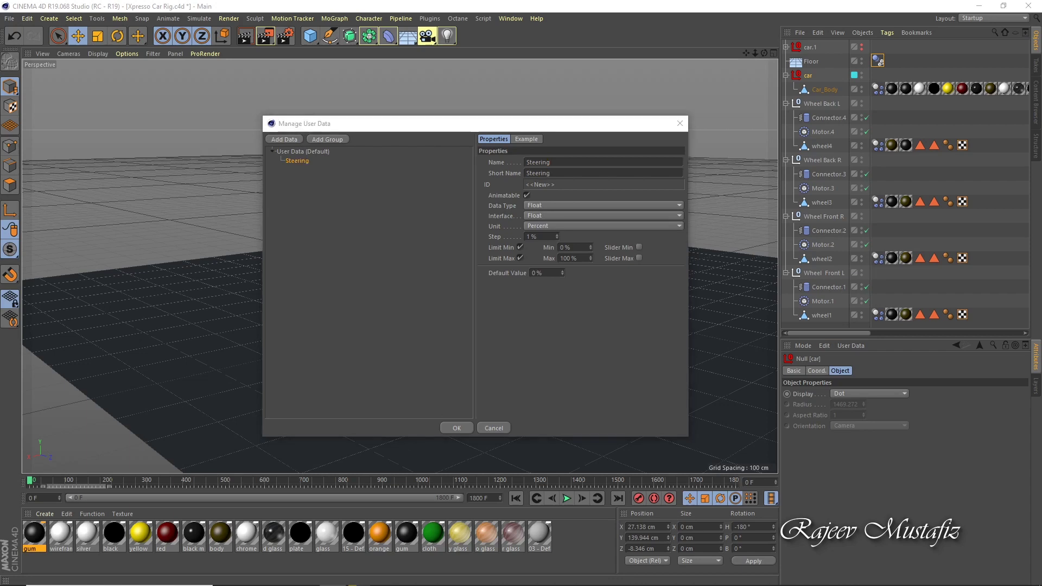
{"action": "type", "text": "-45"}
{"action": "left_click", "coordinate": [487, 510]}
{"action": "left_click", "coordinate": [851, 346]}
{"action": "left_click", "coordinate": [859, 371]}
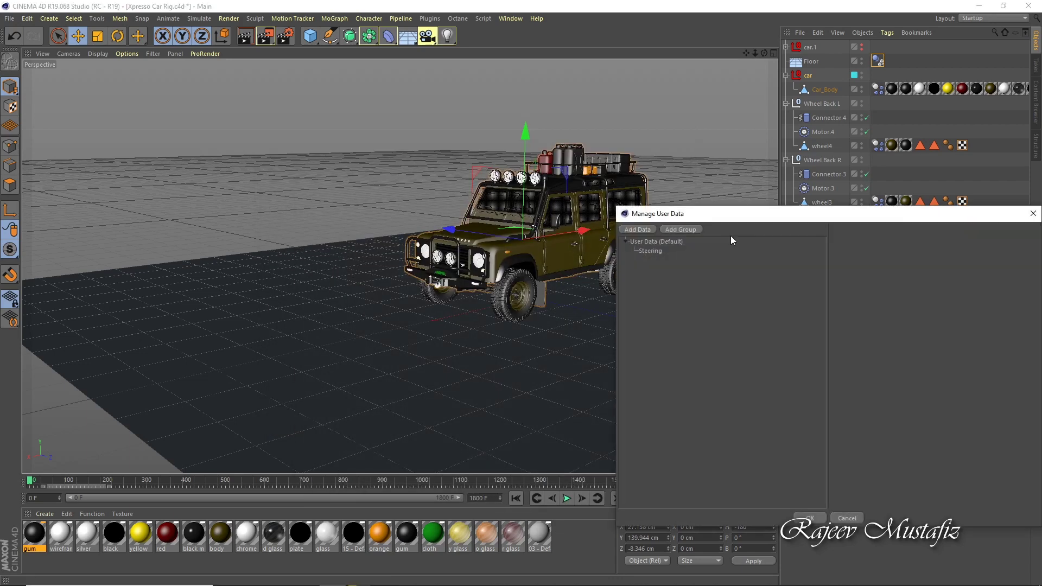
Give Steering the Degree unit with limits from -45 to 45.
{"action": "double_click", "coordinate": [671, 331]}
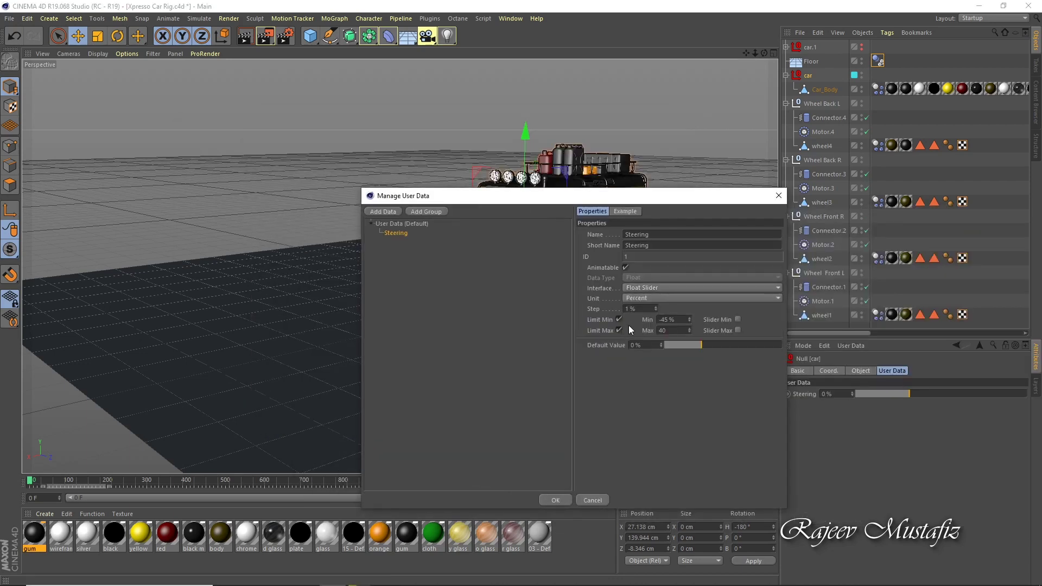
{"action": "type", "text": "40"}
{"action": "key", "text": "Return"}
{"action": "left_click", "coordinate": [700, 298]}
{"action": "left_click", "coordinate": [652, 309]}
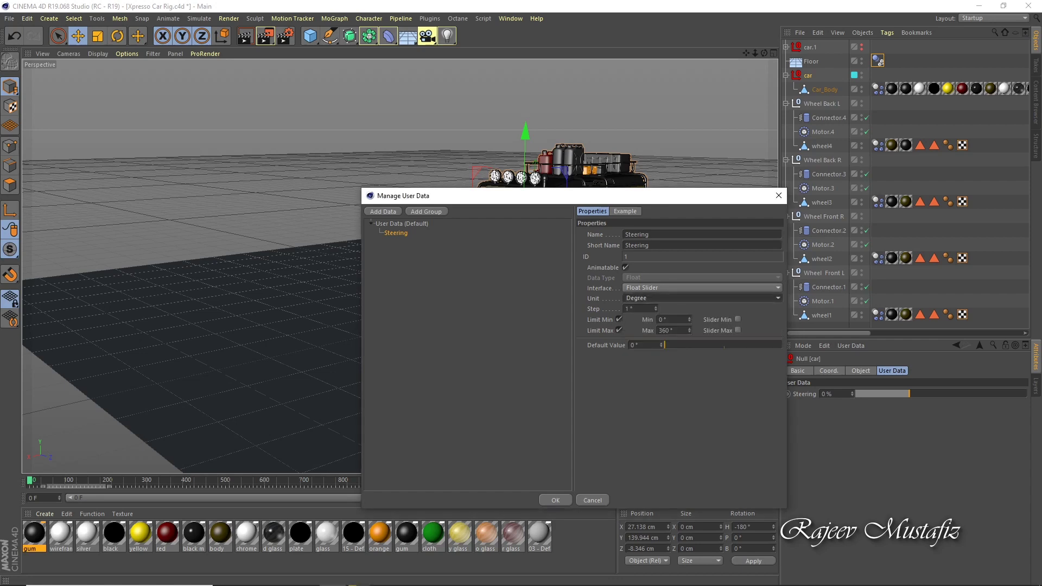
{"action": "double_click", "coordinate": [673, 319]}
{"action": "type", "text": "-45"}
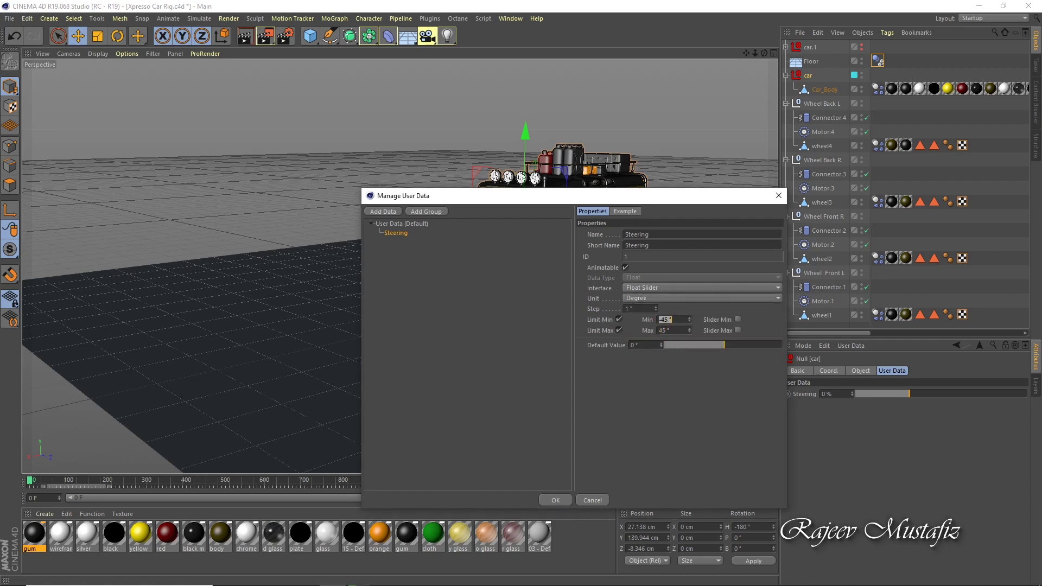
{"action": "key", "text": "Return"}
{"action": "right_click", "coordinate": [808, 75]}
Add an XPresso tag to the car with car and connector nodes and Steering ports.
{"action": "left_click", "coordinate": [977, 385]}
{"action": "left_click_drag", "start_coordinate": [808, 75], "coordinate": [471, 296]}
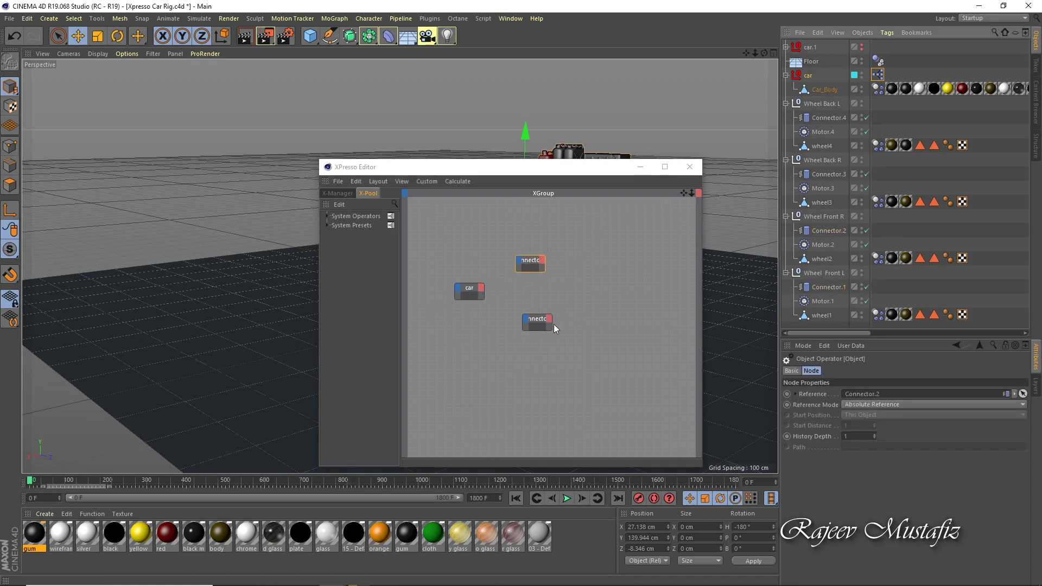
{"action": "left_click_drag", "start_coordinate": [552, 324], "coordinate": [571, 324]}
{"action": "left_click", "coordinate": [590, 266]}
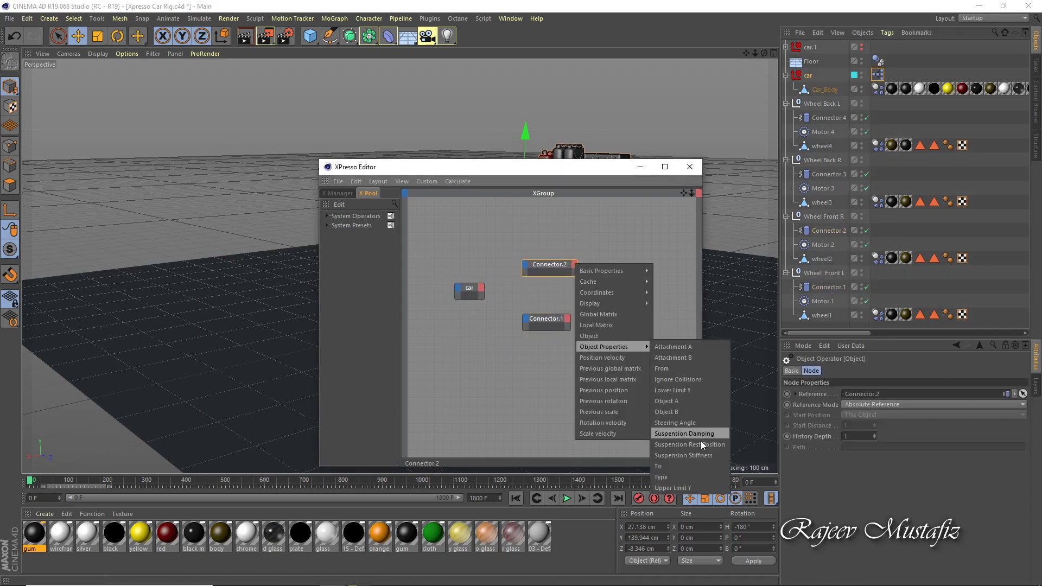
{"action": "left_click", "coordinate": [673, 419]}
{"action": "left_click", "coordinate": [568, 319]}
{"action": "left_click", "coordinate": [667, 475]}
{"action": "left_click", "coordinate": [481, 288]}
{"action": "left_click", "coordinate": [575, 442]}
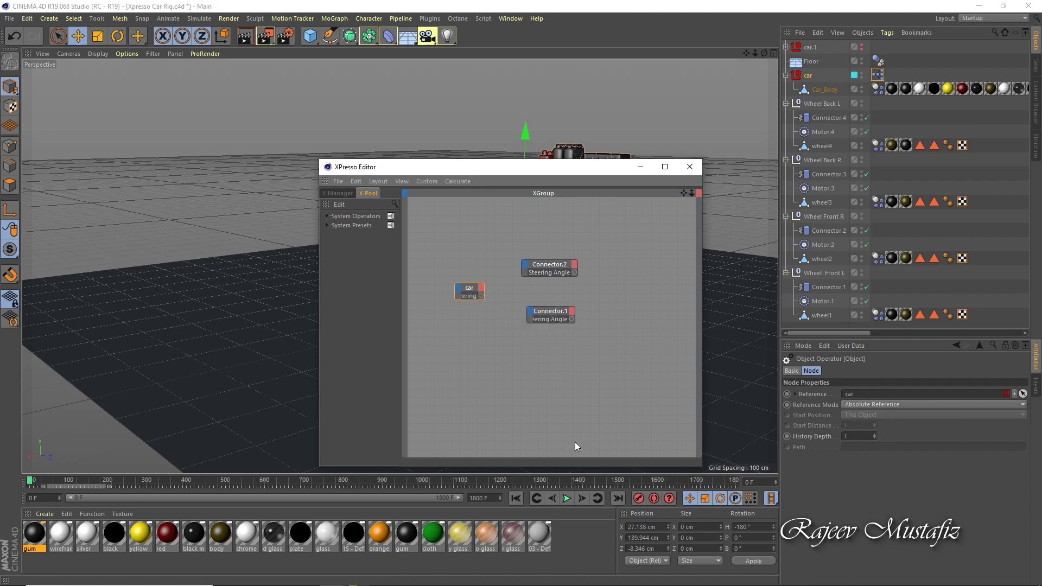
{"action": "left_click_drag", "start_coordinate": [483, 296], "coordinate": [528, 267]}
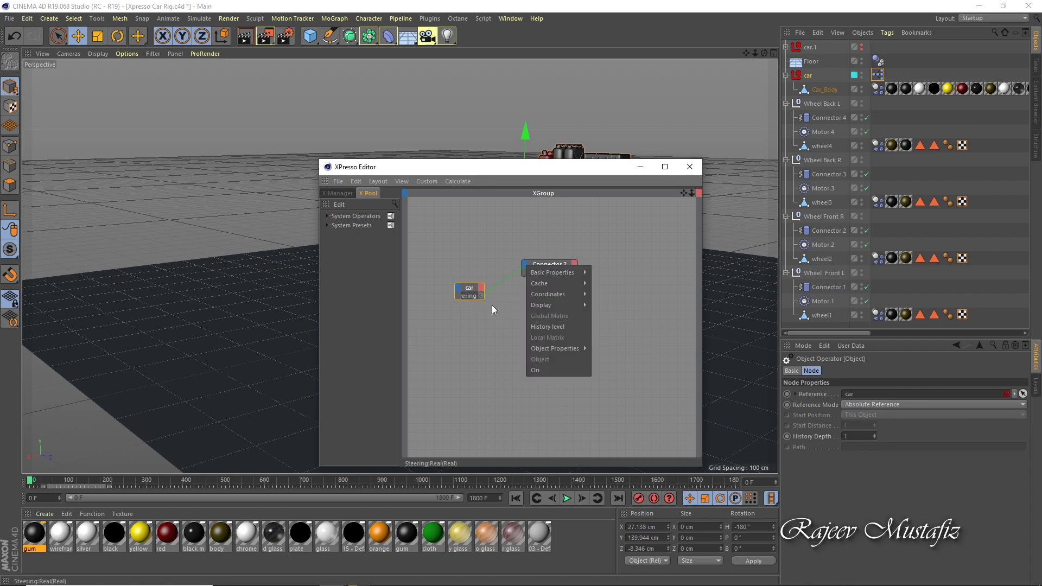
Replace the wrong ports with Steering Angle inputs and wire car Steering to both connectors.
{"action": "right_click", "coordinate": [566, 272]}
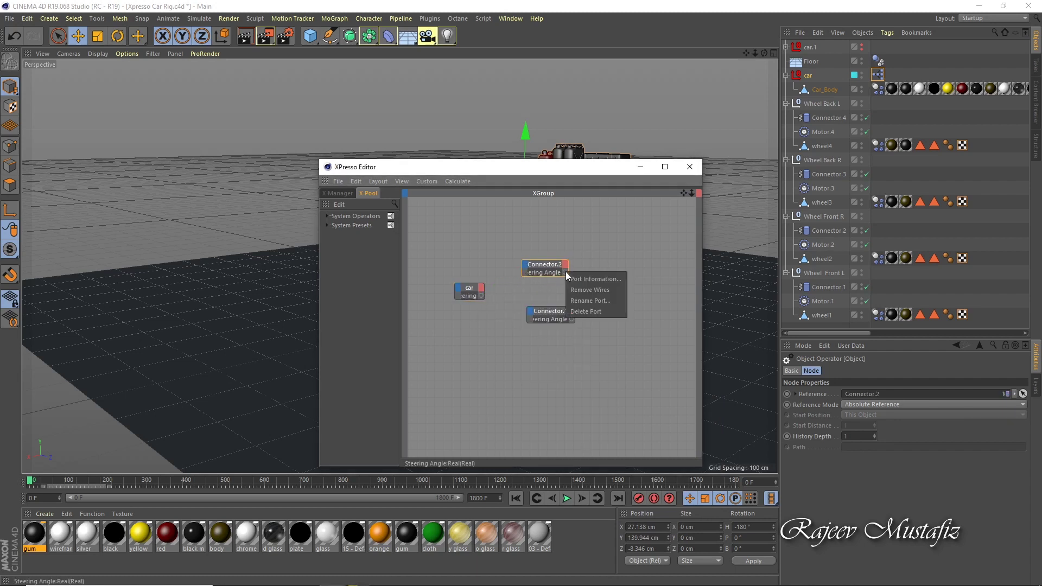
{"action": "right_click", "coordinate": [571, 320]}
{"action": "left_click", "coordinate": [595, 325]}
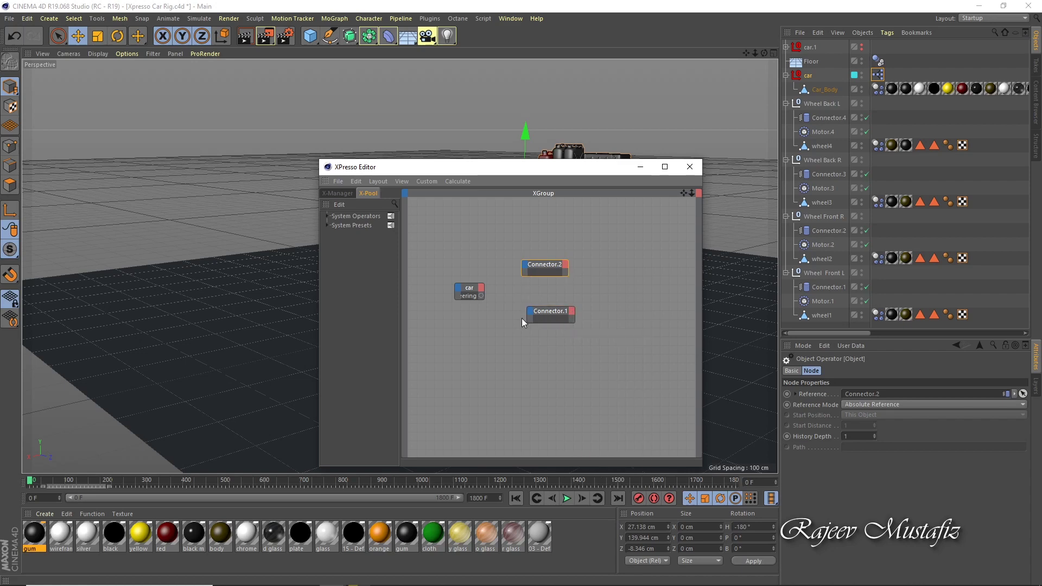
{"action": "left_click", "coordinate": [529, 312]}
{"action": "left_click", "coordinate": [597, 482]}
{"action": "left_click", "coordinate": [524, 265]}
{"action": "left_click", "coordinate": [598, 434]}
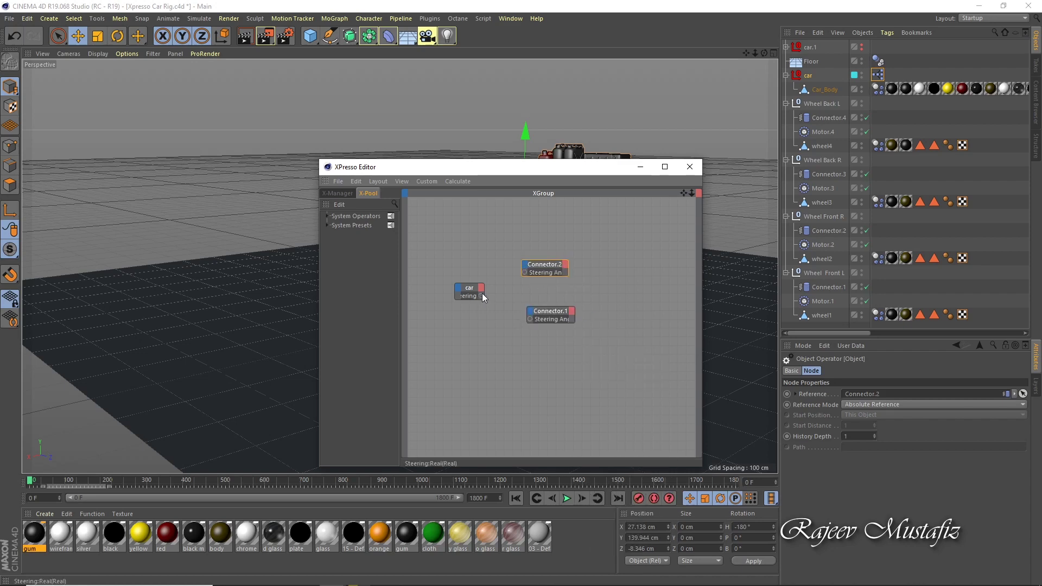
{"action": "left_click_drag", "start_coordinate": [519, 324], "coordinate": [529, 320]}
{"action": "left_click_drag", "start_coordinate": [489, 167], "coordinate": [321, 166]}
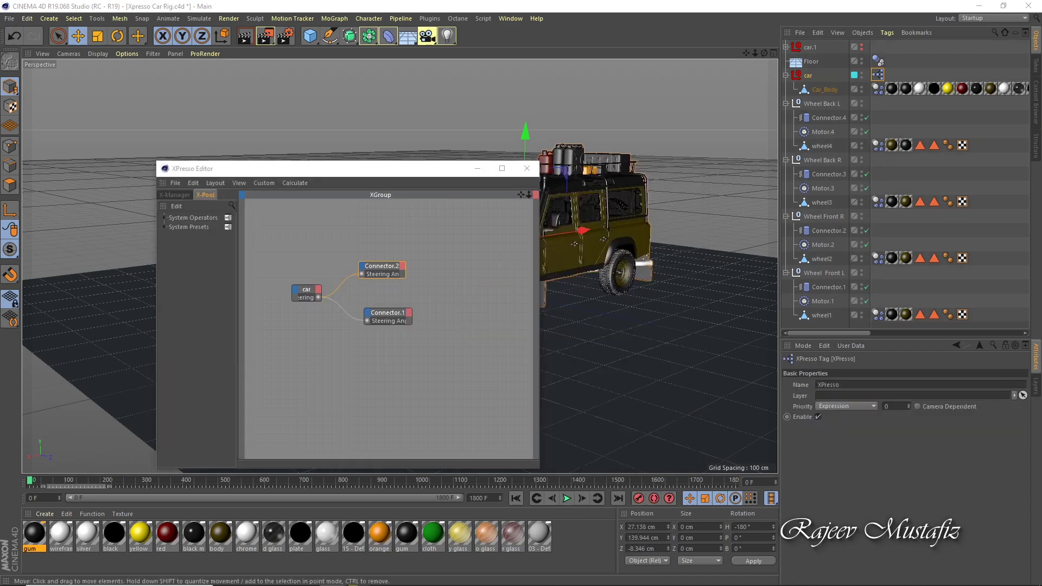
{"action": "left_click", "coordinate": [523, 167]}
{"action": "left_click", "coordinate": [812, 78]}
Play the animation and drag the car's Steering slider while it drives.
{"action": "left_click", "coordinate": [567, 499]}
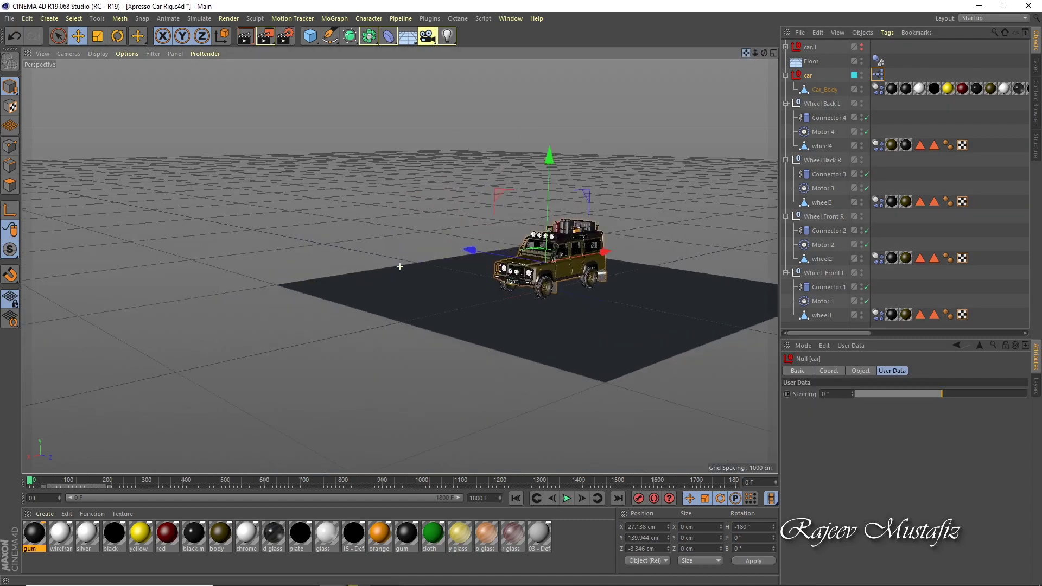
{"action": "mouse_move", "coordinate": [942, 394]}
{"action": "left_mouse_down"}
{"action": "mouse_move", "coordinate": [925, 396]}
{"action": "mouse_move", "coordinate": [943, 392]}
{"action": "mouse_move", "coordinate": [915, 377]}
{"action": "mouse_move", "coordinate": [985, 395]}
{"action": "mouse_move", "coordinate": [868, 397]}
{"action": "mouse_move", "coordinate": [980, 391]}
{"action": "mouse_move", "coordinate": [872, 394]}
{"action": "mouse_move", "coordinate": [900, 395]}
{"action": "left_mouse_up"}
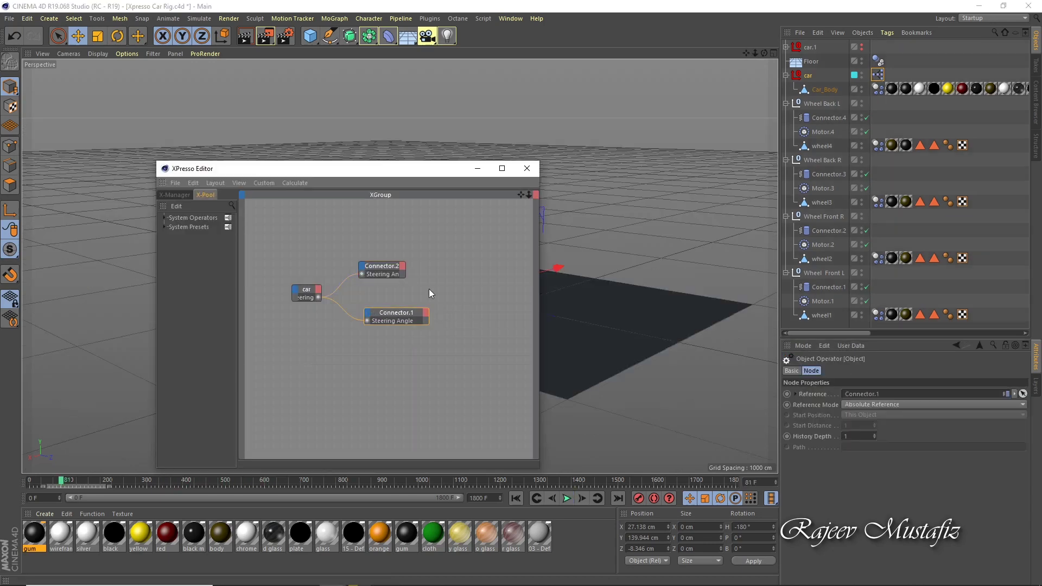
{"action": "left_click_drag", "start_coordinate": [326, 168], "coordinate": [204, 14]}
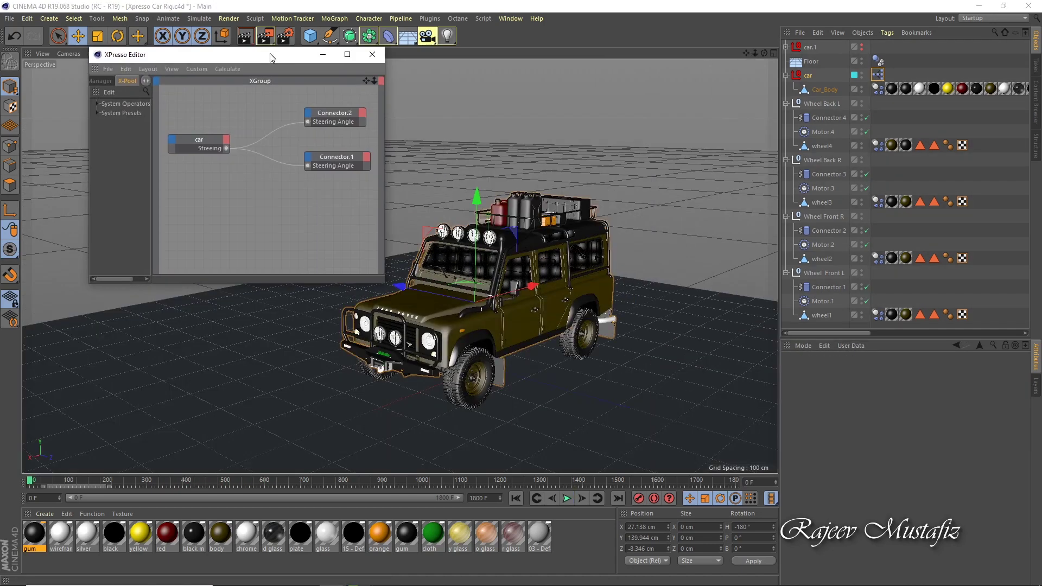
{"action": "left_click", "coordinate": [567, 498]}
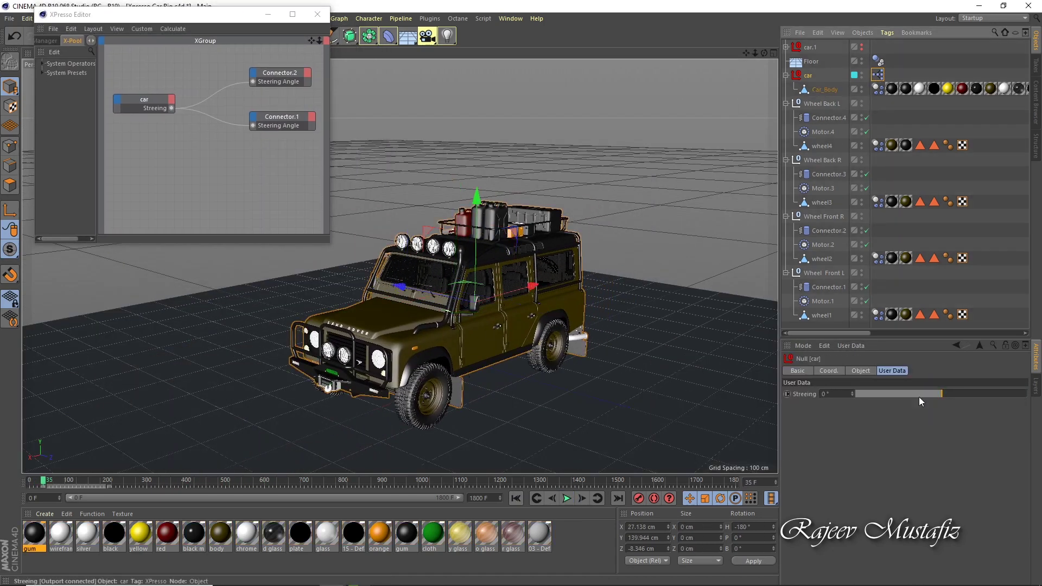
Select Motor.1 and Motor.2 to edit torque, then rewind and replay with the car selected.
{"action": "left_click", "coordinate": [823, 245]}
{"action": "left_click", "coordinate": [823, 302], "text": "ctrl"}
{"action": "double_click", "coordinate": [869, 493]}
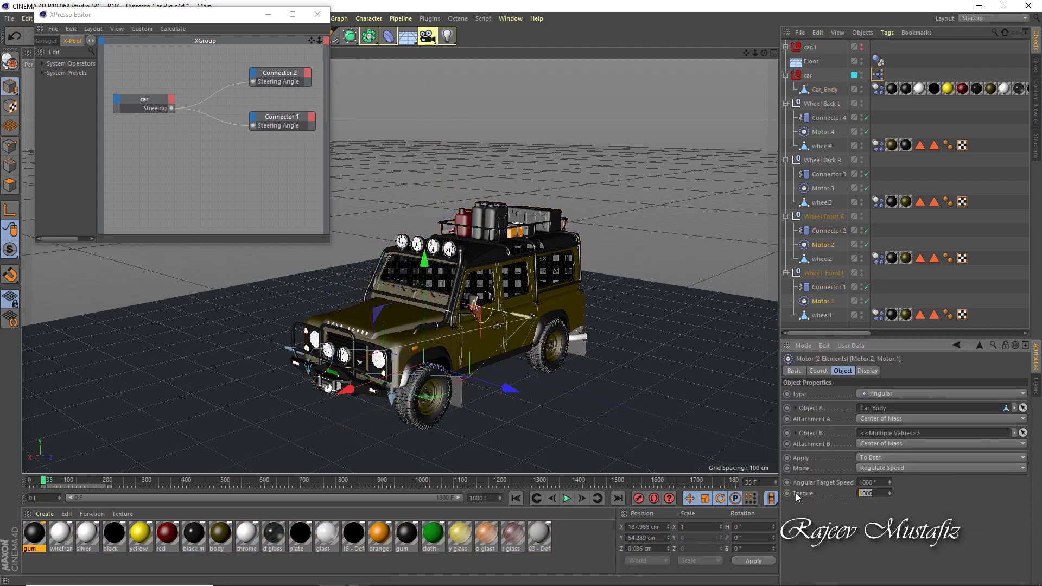
{"action": "type", "text": "500"}
{"action": "left_click", "coordinate": [516, 498]}
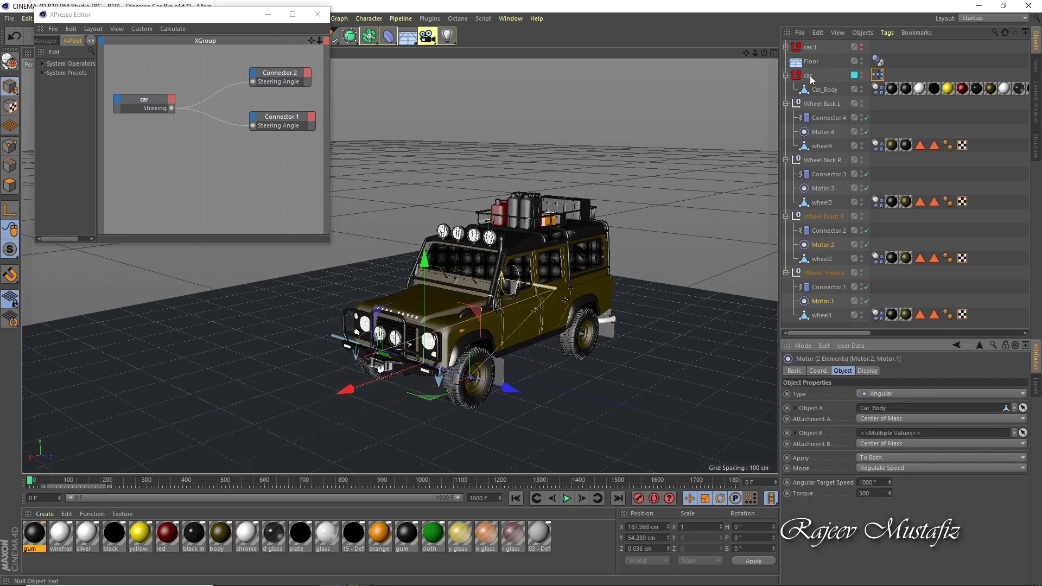
{"action": "left_click", "coordinate": [809, 76]}
{"action": "key", "text": "F8"}
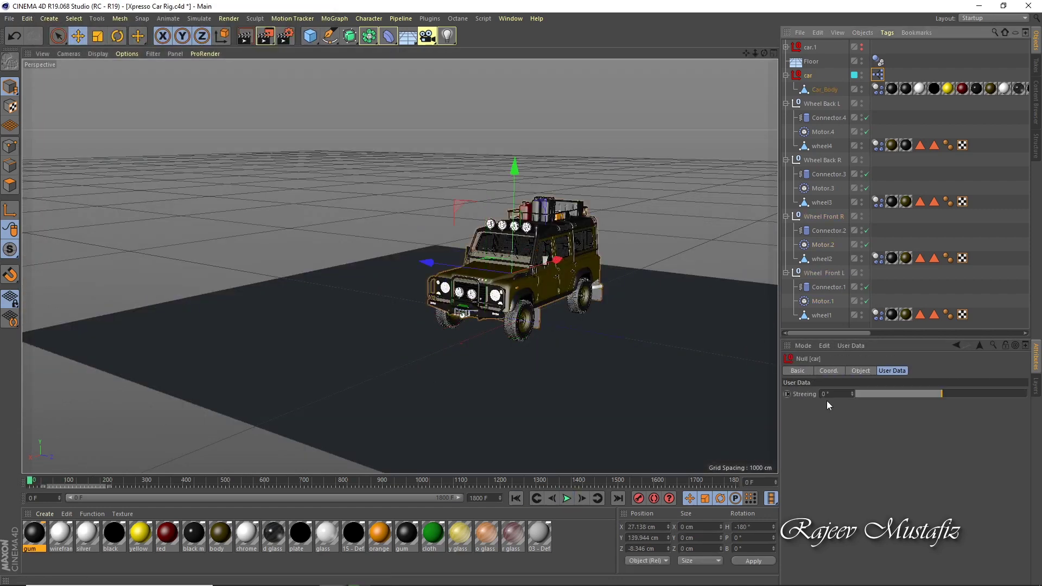
Add a Speed float slider to the car's user data.
{"action": "left_click", "coordinate": [850, 346]}
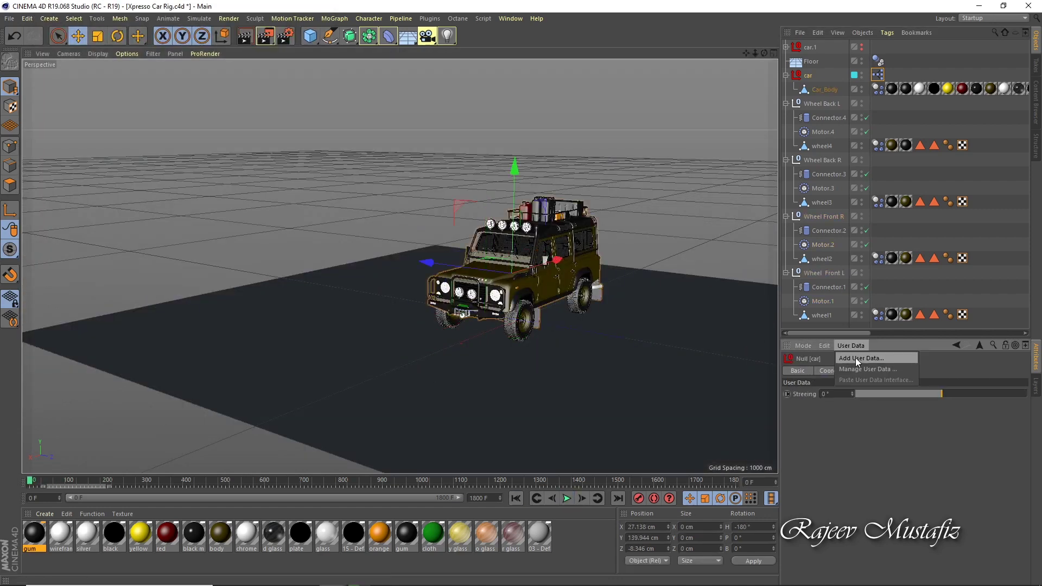
{"action": "type", "text": "Speed"}
{"action": "left_click_drag", "start_coordinate": [885, 203], "coordinate": [612, 133]}
{"action": "left_click", "coordinate": [643, 225]}
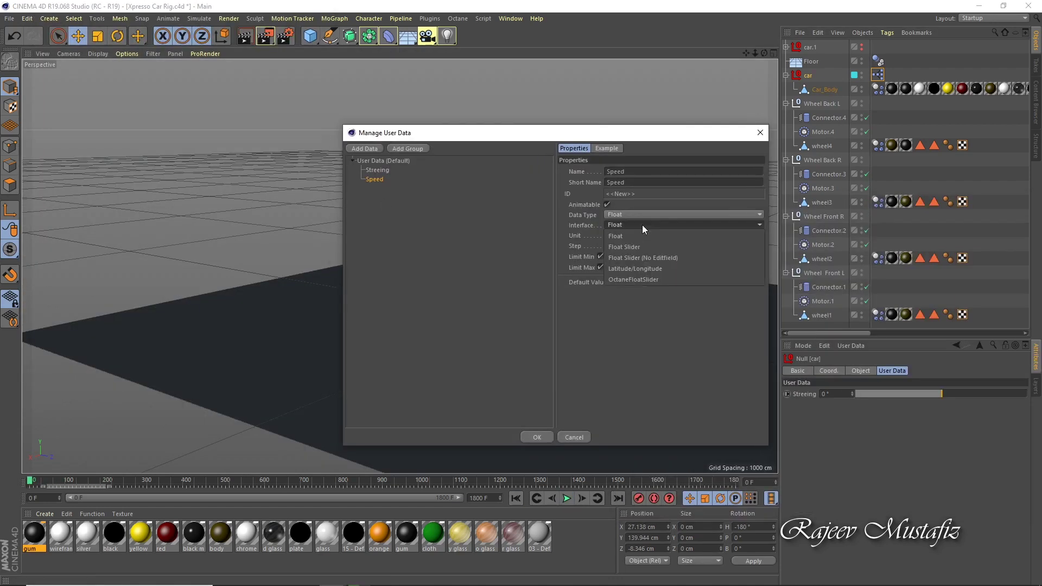
{"action": "left_click", "coordinate": [537, 437]}
Bring Motor.1 and Motor.2 into the car's XPresso graph and stack the nodes in a column.
{"action": "left_click", "coordinate": [428, 216]}
{"action": "left_click", "coordinate": [483, 376]}
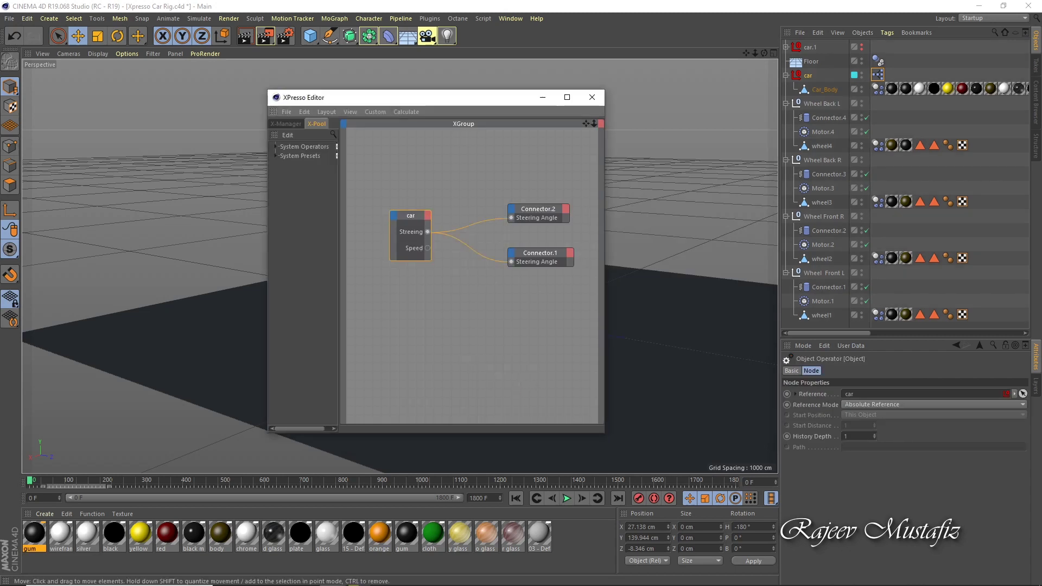
{"action": "left_click_drag", "start_coordinate": [823, 301], "coordinate": [520, 363]}
{"action": "left_click_drag", "start_coordinate": [526, 321], "coordinate": [523, 303]}
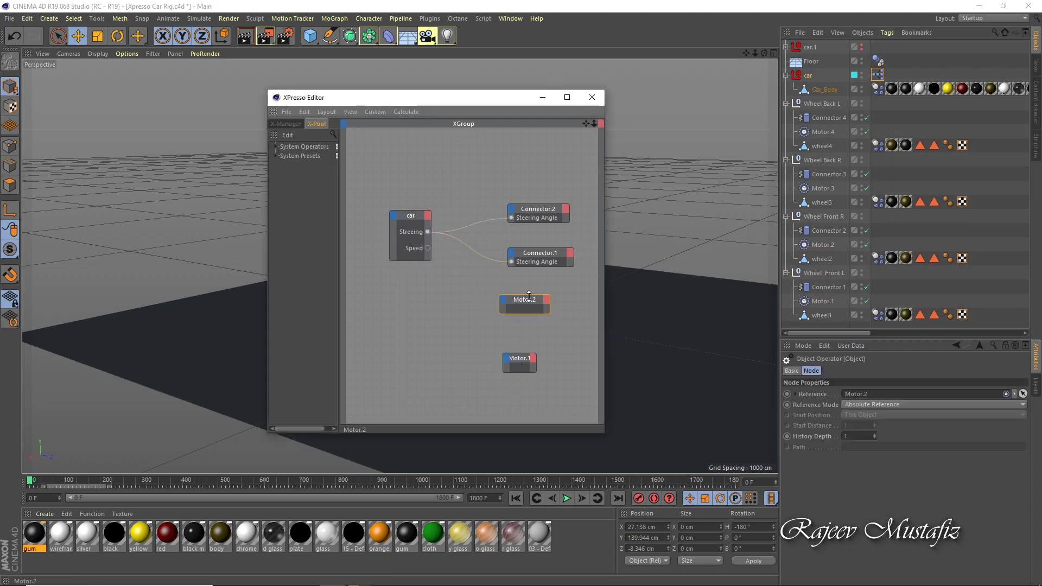
{"action": "left_click_drag", "start_coordinate": [522, 209], "coordinate": [521, 158]}
{"action": "left_click_drag", "start_coordinate": [539, 253], "coordinate": [531, 191]}
{"action": "left_click_drag", "start_coordinate": [530, 295], "coordinate": [525, 234]}
{"action": "left_click_drag", "start_coordinate": [528, 297], "coordinate": [528, 276]}
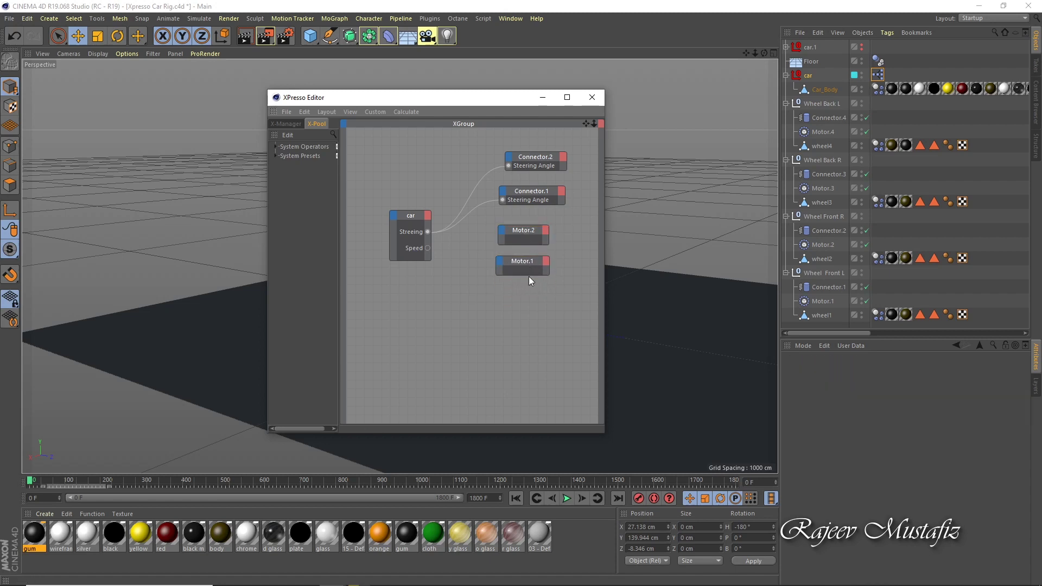
Add Torque inputs to both motors and wire the car's Speed into them.
{"action": "left_click", "coordinate": [501, 234]}
{"action": "left_click", "coordinate": [595, 387]}
{"action": "left_click", "coordinate": [500, 262]}
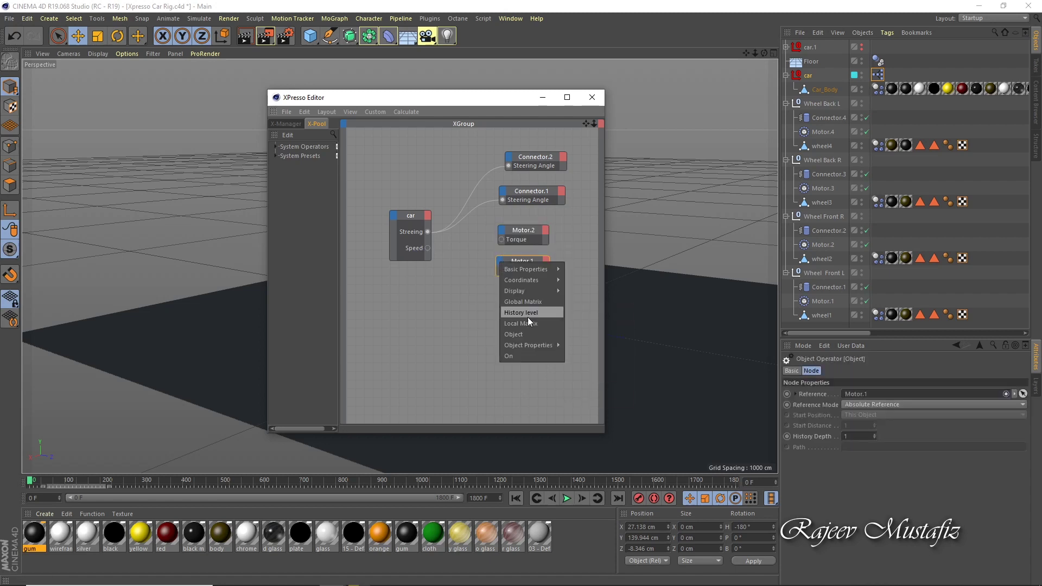
{"action": "left_click", "coordinate": [595, 387]}
{"action": "left_click_drag", "start_coordinate": [429, 249], "coordinate": [499, 271]}
Insert a Range Mapper between car Speed and motor torques, removing the direct wires.
{"action": "right_click", "coordinate": [423, 320]}
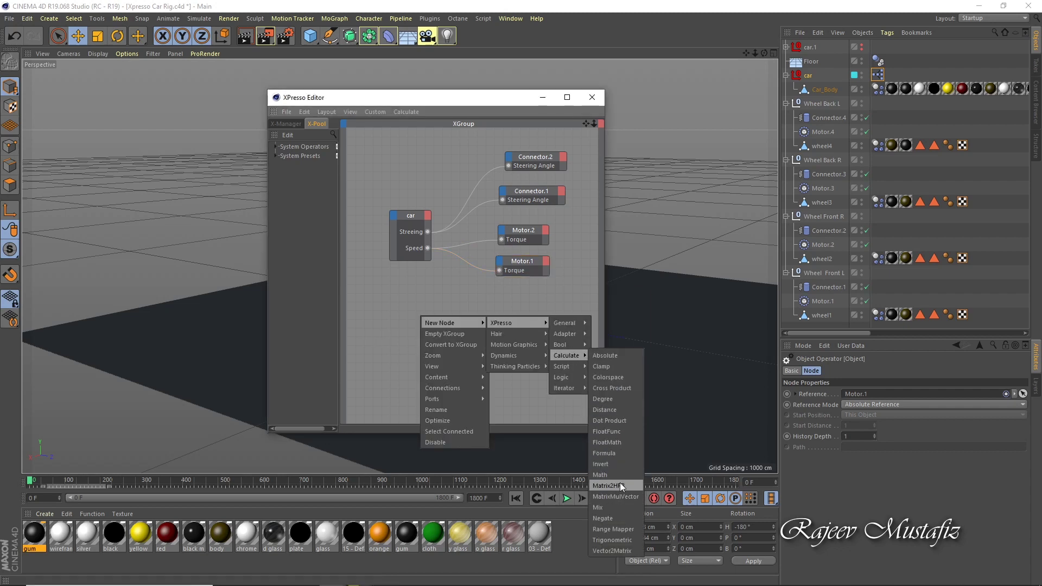
{"action": "left_click", "coordinate": [613, 529]}
{"action": "left_click", "coordinate": [684, 447]}
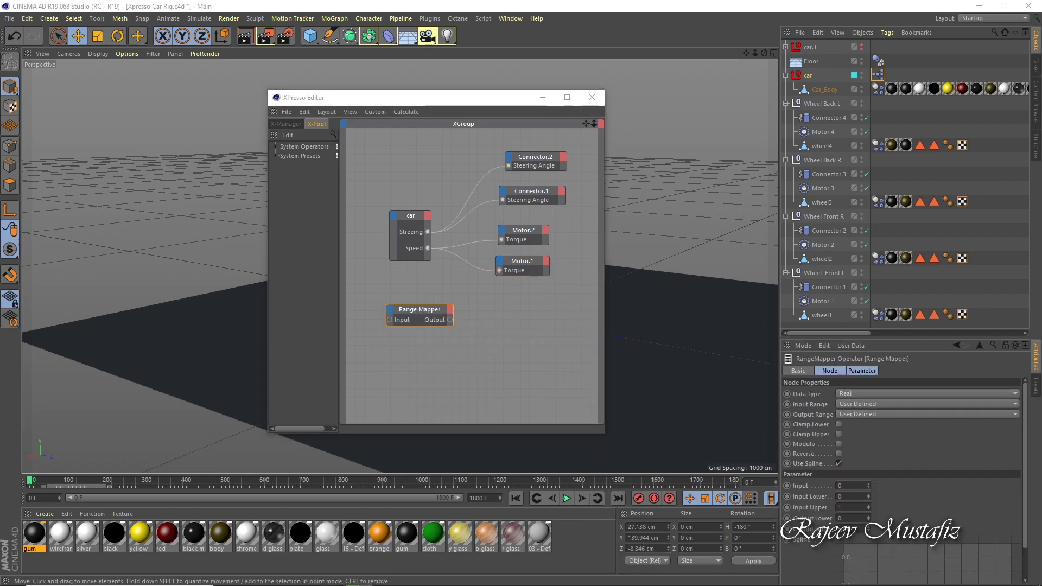
{"action": "left_click", "coordinate": [472, 251]}
{"action": "key", "text": "Delete"}
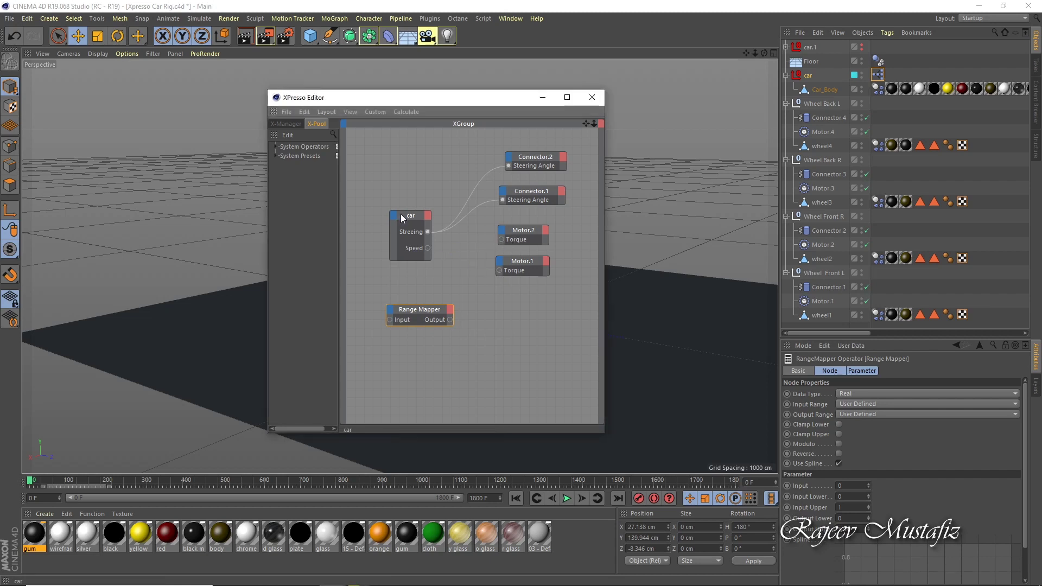
{"action": "left_click_drag", "start_coordinate": [401, 214], "coordinate": [370, 177]}
{"action": "left_click_drag", "start_coordinate": [420, 310], "coordinate": [458, 242]}
{"action": "mouse_move", "coordinate": [523, 262]}
{"action": "left_mouse_down"}
{"action": "mouse_move", "coordinate": [541, 256]}
{"action": "mouse_move", "coordinate": [542, 224]}
{"action": "left_mouse_up"}
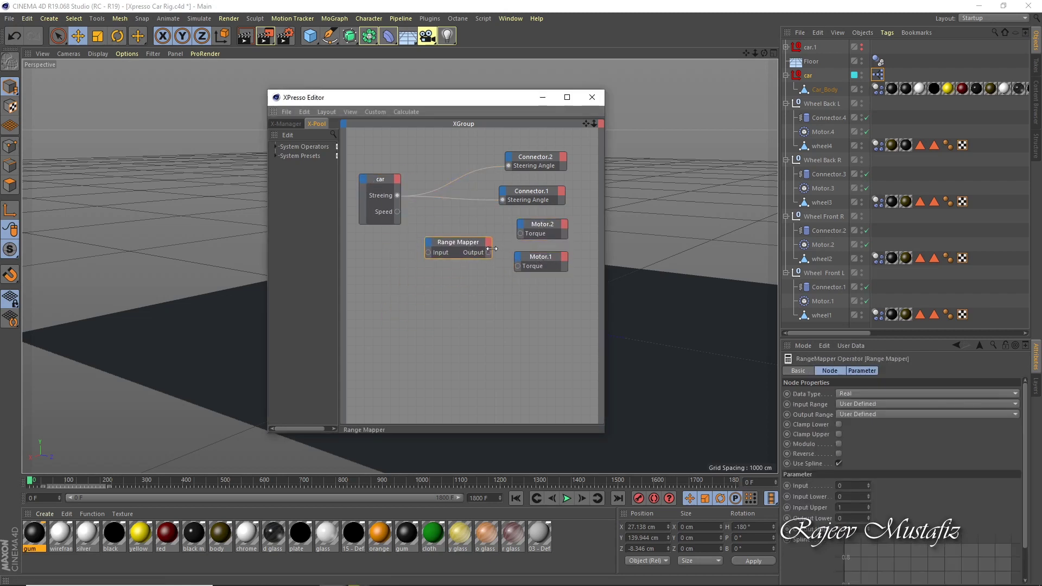
Play the animation and raise the car's Speed slider to 81%, zooming out to follow it.
{"action": "left_click", "coordinate": [592, 97]}
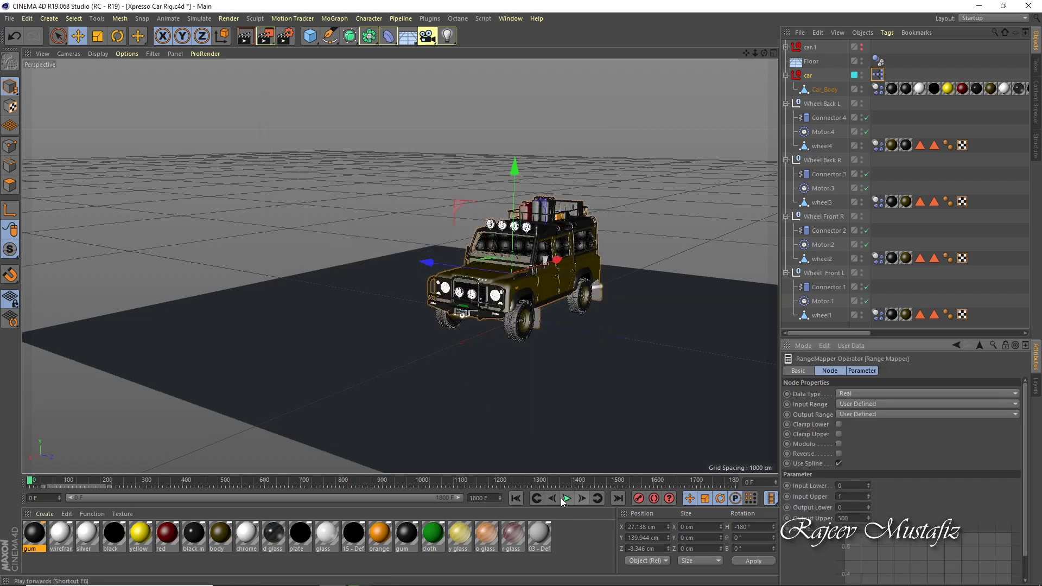
{"action": "left_click", "coordinate": [567, 499]}
{"action": "left_click", "coordinate": [808, 75]}
{"action": "left_click_drag", "start_coordinate": [875, 405], "coordinate": [960, 405]}
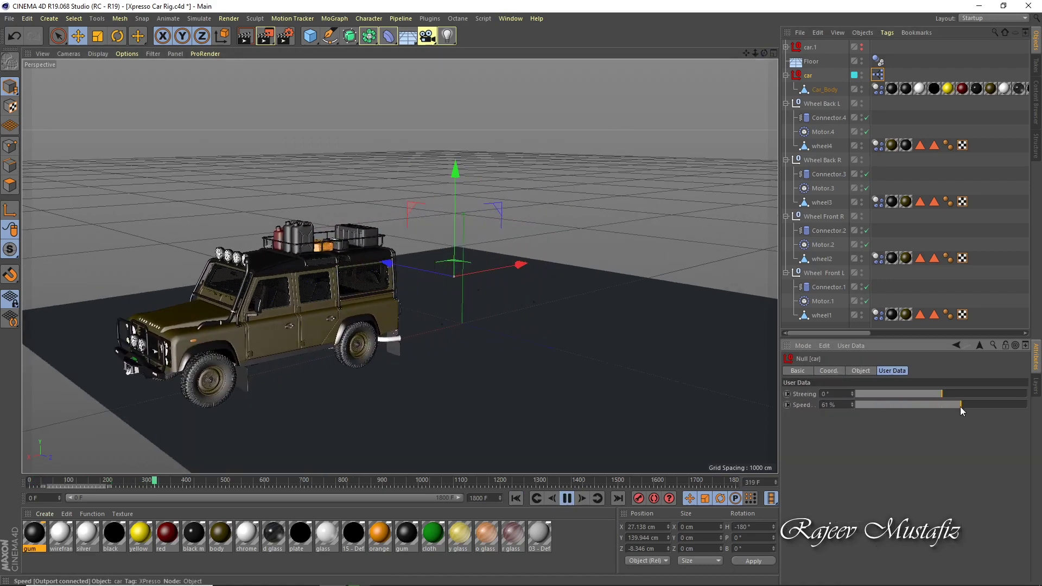
{"action": "left_click", "coordinate": [516, 499]}
{"action": "mouse_move", "coordinate": [755, 53]}
{"action": "left_mouse_down"}
{"action": "mouse_move", "coordinate": [745, 54]}
{"action": "mouse_move", "coordinate": [755, 38]}
{"action": "left_mouse_up"}
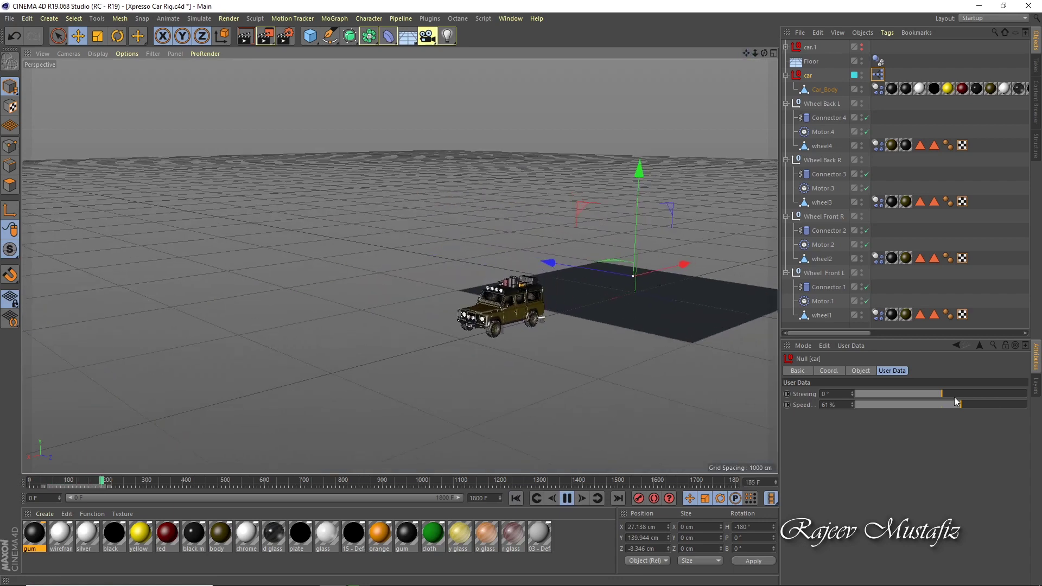
{"action": "mouse_move", "coordinate": [942, 394]}
{"action": "left_mouse_down"}
{"action": "mouse_move", "coordinate": [1028, 405]}
{"action": "mouse_move", "coordinate": [942, 394]}
{"action": "left_mouse_up"}
{"action": "left_click", "coordinate": [516, 498]}
{"action": "left_click_drag", "start_coordinate": [755, 53], "coordinate": [755, 43]}
{"action": "mouse_move", "coordinate": [880, 405]}
{"action": "left_mouse_down"}
{"action": "mouse_move", "coordinate": [847, 405]}
{"action": "mouse_move", "coordinate": [1014, 405]}
{"action": "left_mouse_up"}
{"action": "scroll", "coordinate": [500, 377], "scroll_direction": "up", "scroll_amount": 5}
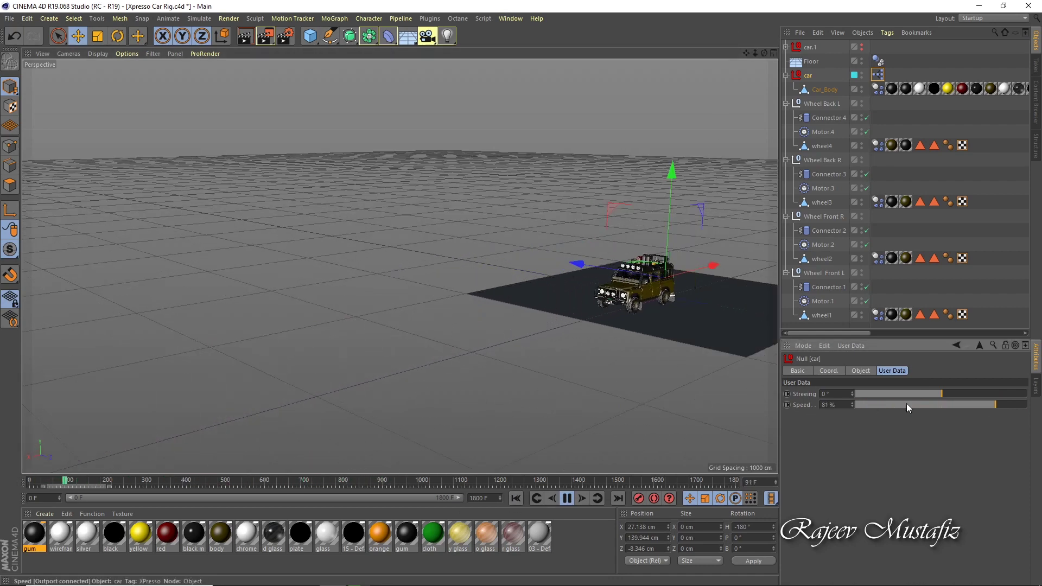
Add a 'Break' user data entry to the car as a Float Slider.
{"action": "left_click", "coordinate": [852, 346]}
{"action": "left_click", "coordinate": [842, 366]}
{"action": "type", "text": "Break"}
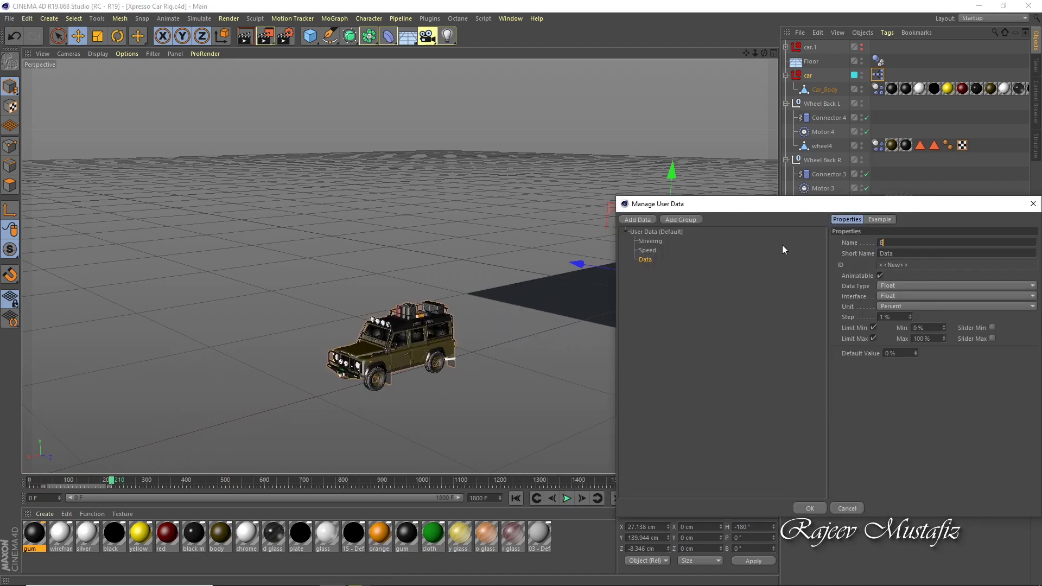
{"action": "left_click", "coordinate": [922, 296]}
{"action": "left_click", "coordinate": [911, 328]}
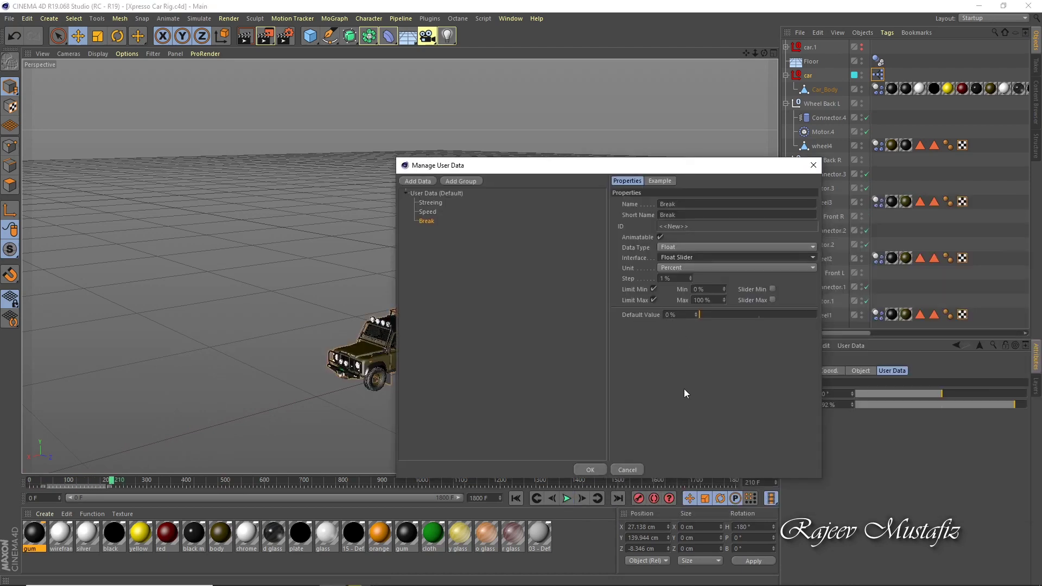
{"action": "left_click", "coordinate": [591, 470]}
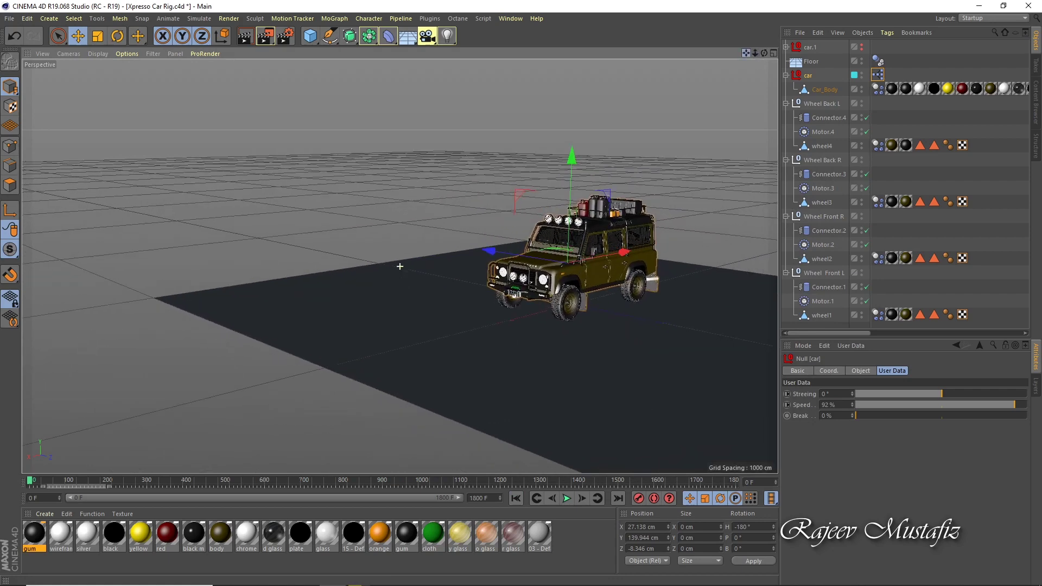
Add a second Range Mapper node and four wheel Dynamics Body nodes, arranged in the graph.
{"action": "right_click", "coordinate": [458, 331]}
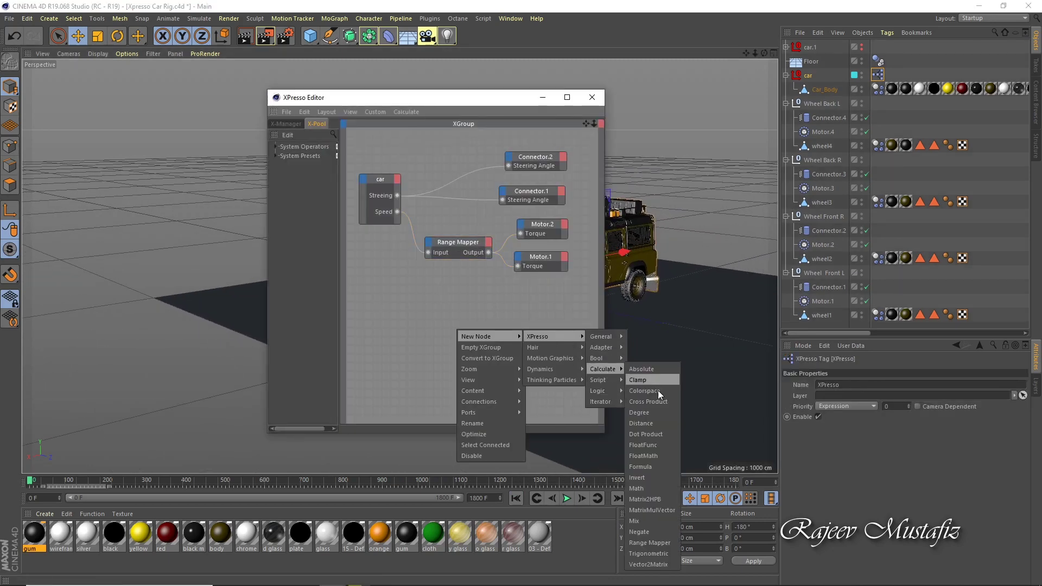
{"action": "left_click", "coordinate": [662, 521]}
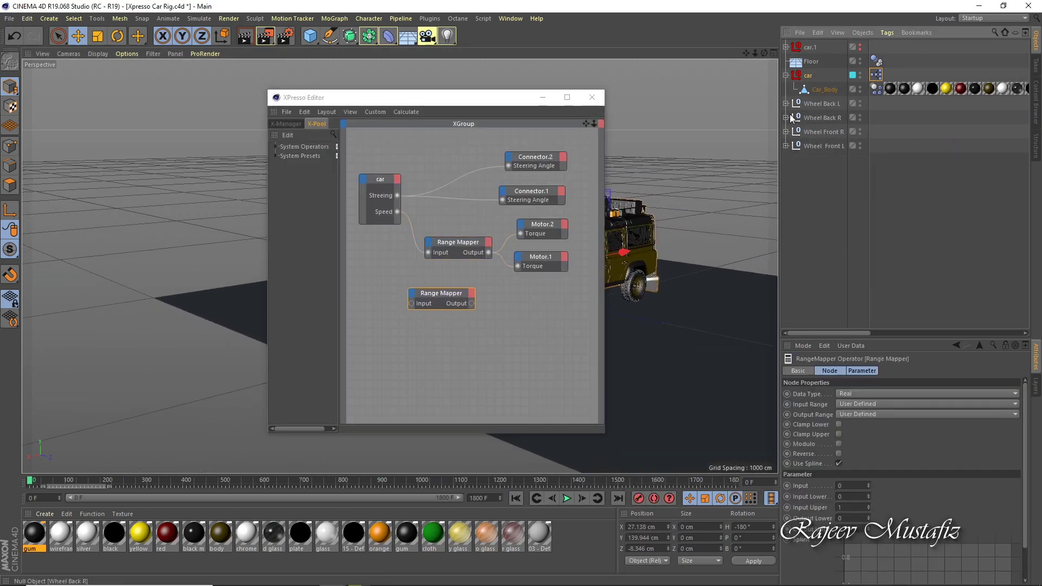
{"action": "left_click_drag", "start_coordinate": [529, 377], "coordinate": [570, 331]}
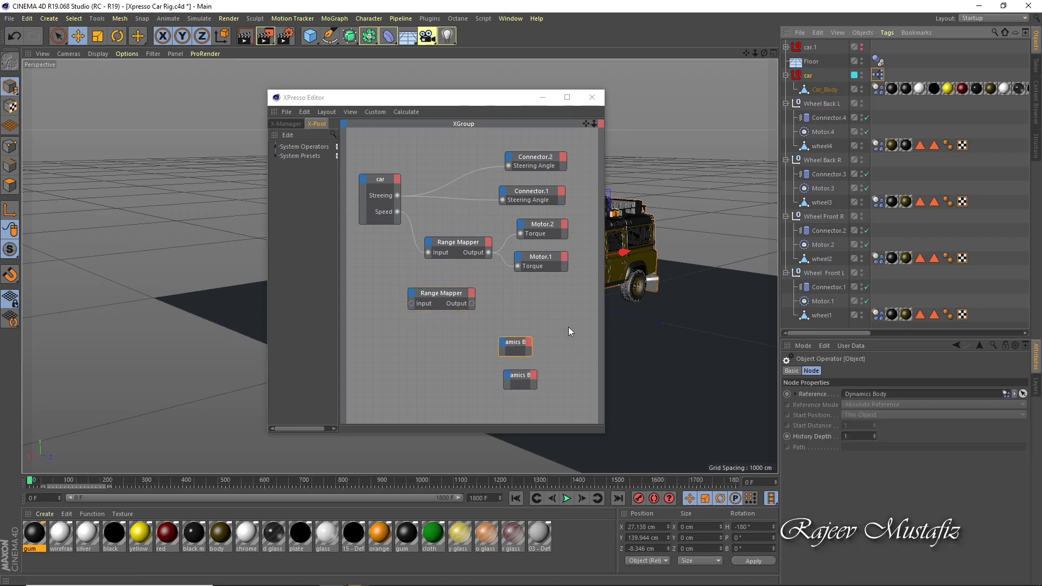
{"action": "left_click_drag", "start_coordinate": [880, 96], "coordinate": [521, 283]}
{"action": "left_click_drag", "start_coordinate": [530, 350], "coordinate": [541, 351]}
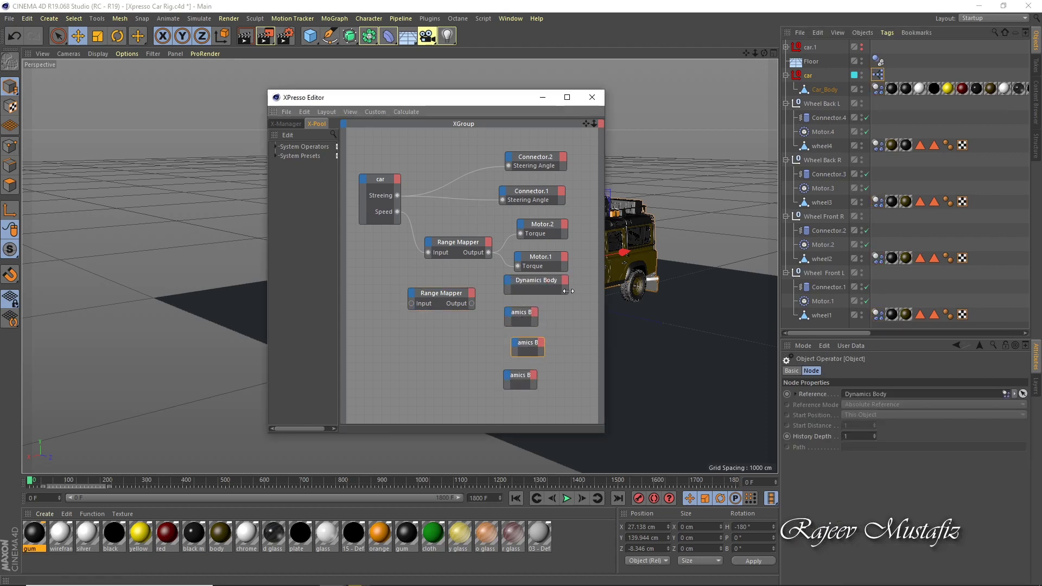
{"action": "left_click_drag", "start_coordinate": [531, 291], "coordinate": [532, 301]}
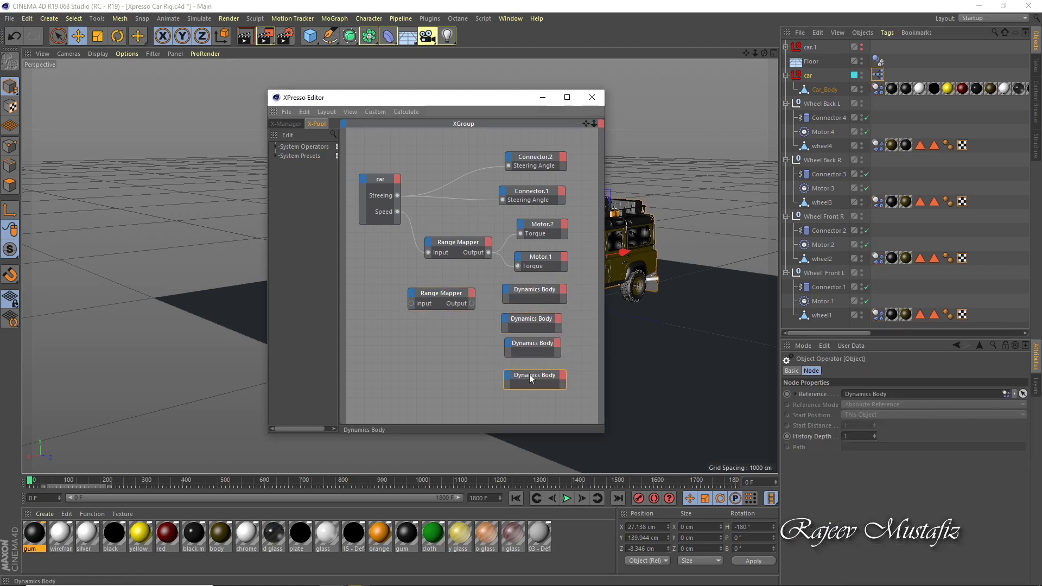
{"action": "left_click_drag", "start_coordinate": [531, 379], "coordinate": [531, 370]}
Expose Angular Damping input ports on the Dynamics Body nodes.
{"action": "left_click", "coordinate": [505, 343]}
{"action": "left_click", "coordinate": [539, 416]}
{"action": "left_click", "coordinate": [505, 366]}
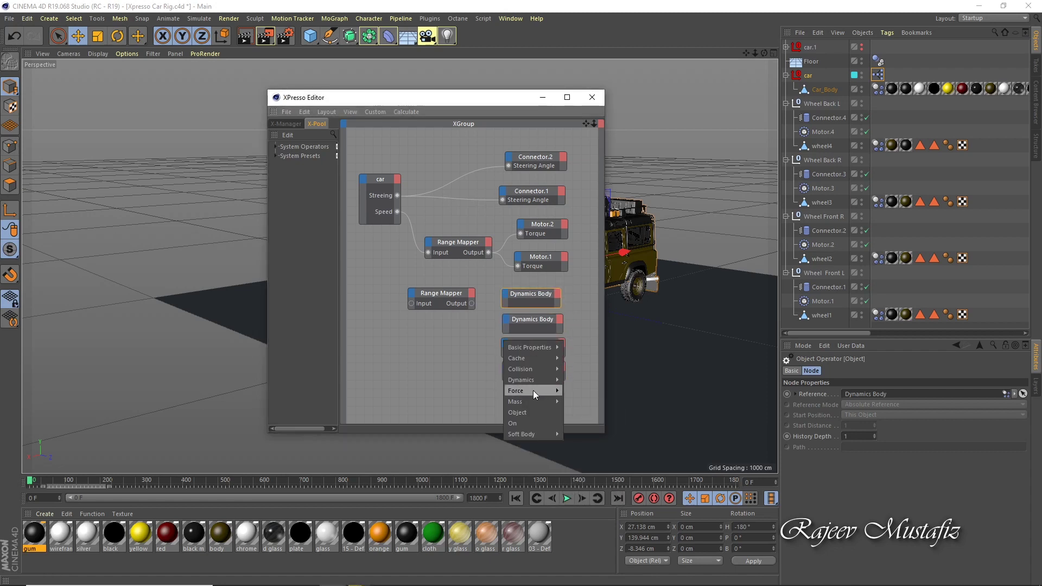
{"action": "left_click", "coordinate": [533, 390]}
{"action": "left_click", "coordinate": [505, 319]}
{"action": "left_click", "coordinate": [571, 372]}
{"action": "left_click", "coordinate": [505, 294]}
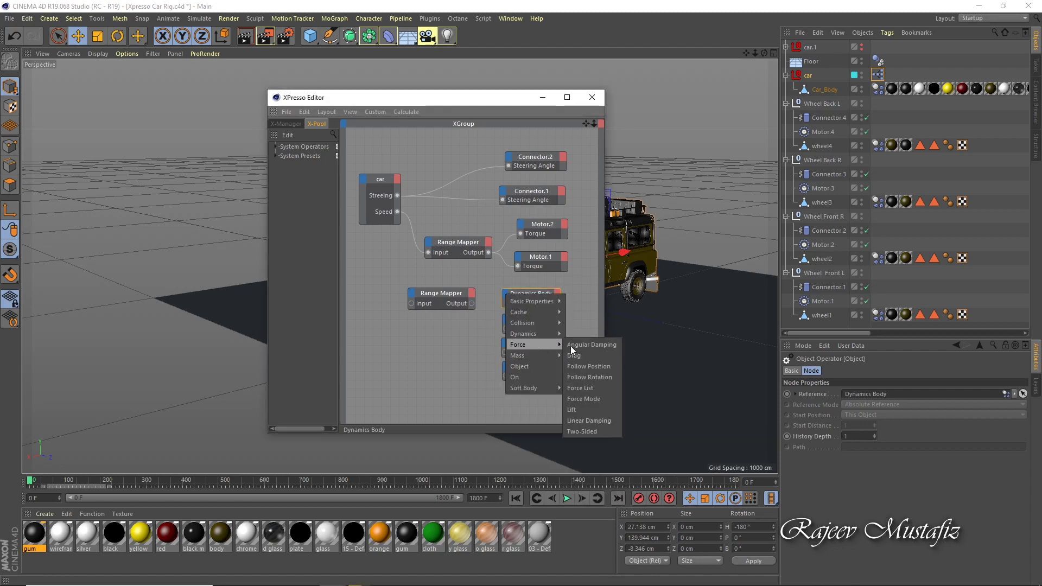
Finish the last Angular Damping port, expose the car's Break output to the mapper, and test.
{"action": "left_click", "coordinate": [571, 346]}
{"action": "right_click", "coordinate": [379, 219]}
{"action": "left_click", "coordinate": [396, 219]}
{"action": "left_click", "coordinate": [473, 338]}
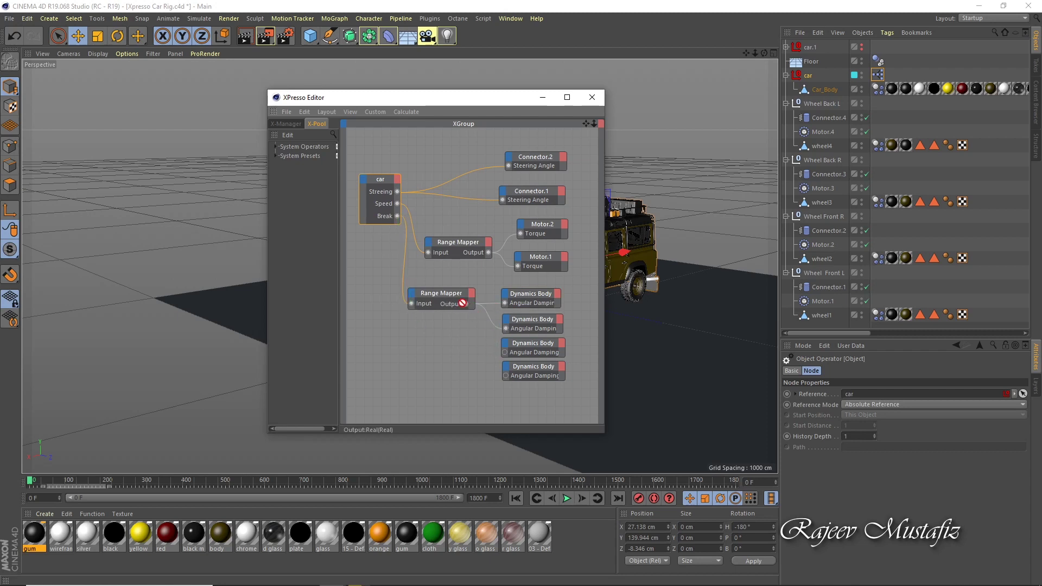
{"action": "left_click", "coordinate": [438, 295]}
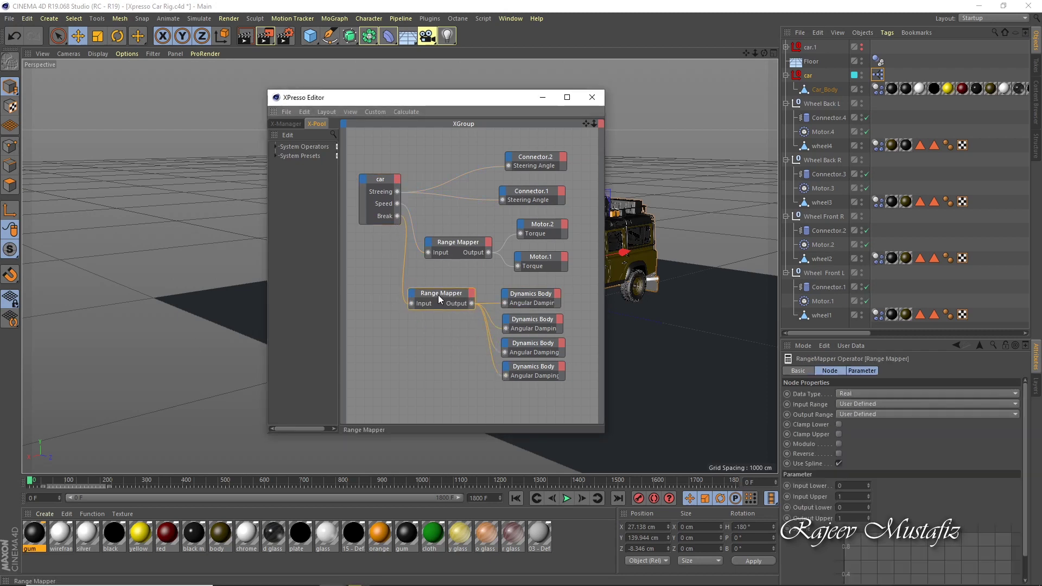
{"action": "left_click", "coordinate": [516, 500]}
{"action": "left_click", "coordinate": [566, 498]}
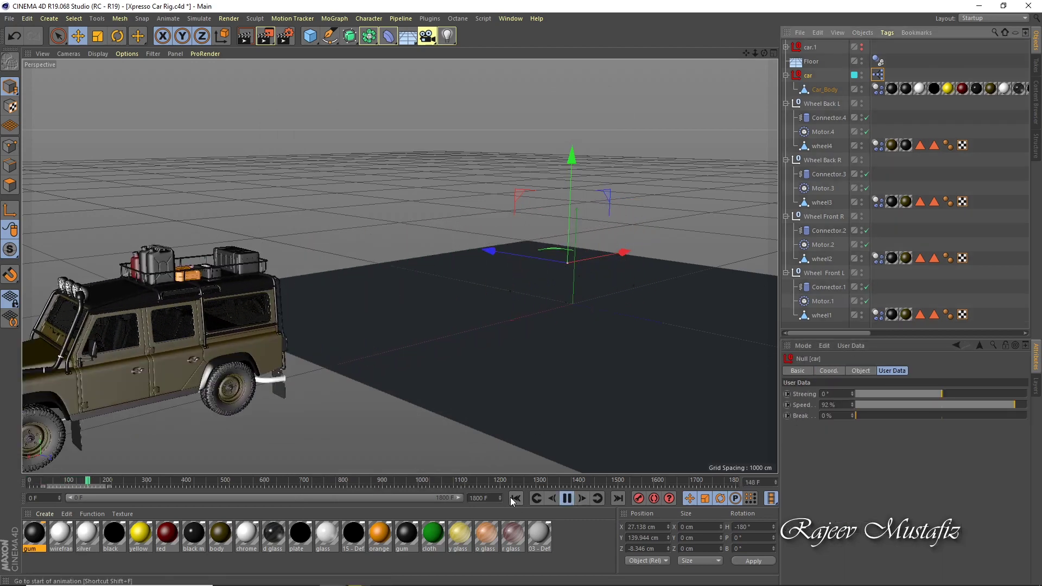
Vary the car's Speed and Break sliders during playback, then steer and release the brake.
{"action": "left_click_drag", "start_coordinate": [921, 406], "coordinate": [861, 407]}
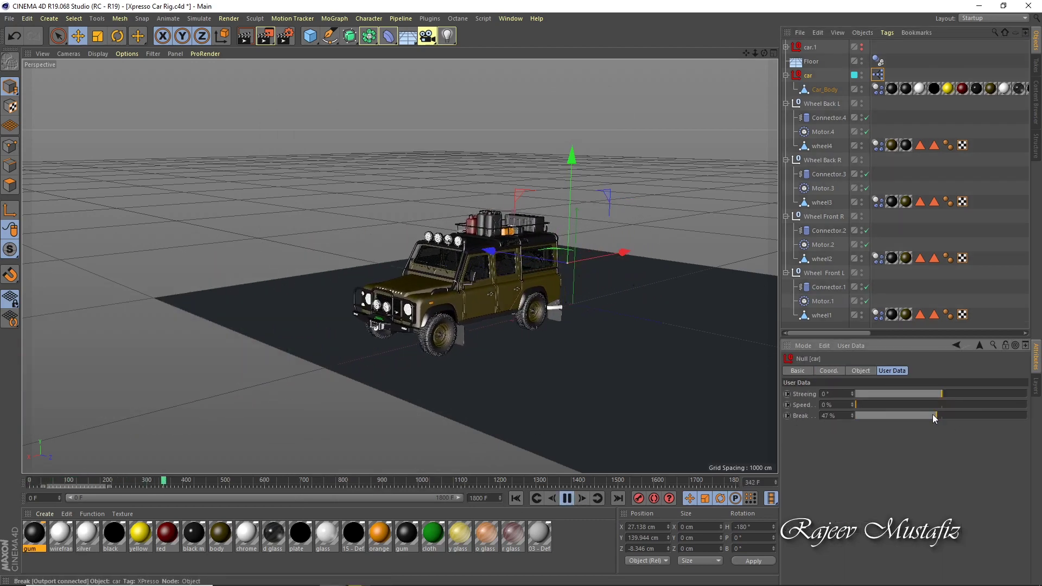
{"action": "left_click_drag", "start_coordinate": [934, 417], "coordinate": [855, 417]}
{"action": "left_click_drag", "start_coordinate": [857, 407], "coordinate": [867, 406]}
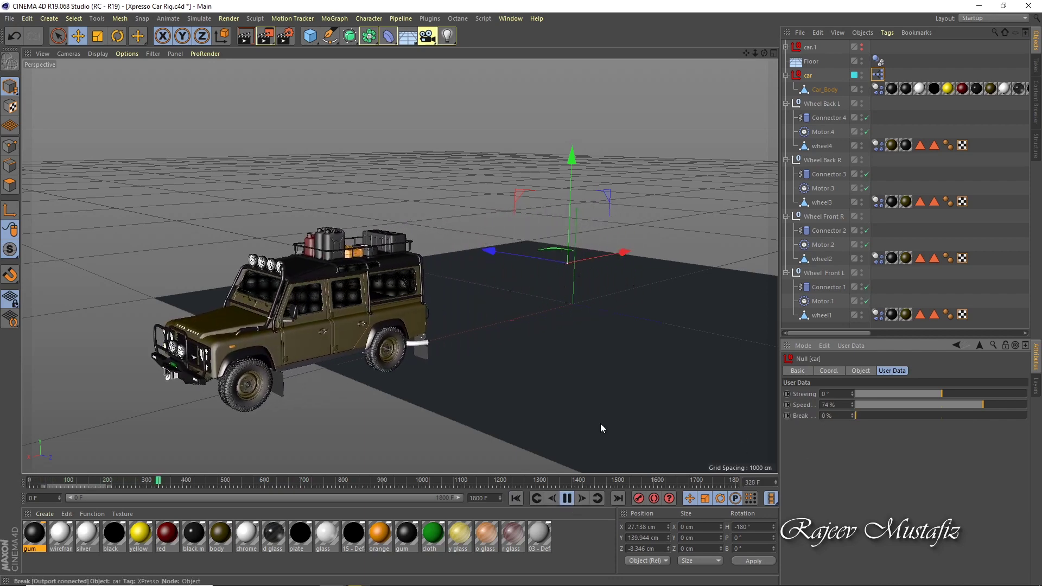
{"action": "left_click", "coordinate": [963, 415]}
{"action": "left_click_drag", "start_coordinate": [959, 416], "coordinate": [855, 415]}
{"action": "left_click_drag", "start_coordinate": [942, 394], "coordinate": [995, 397]}
Cut the car's speed to zero, straighten the steering partway, and rewind.
{"action": "left_click_drag", "start_coordinate": [757, 54], "coordinate": [756, 82]}
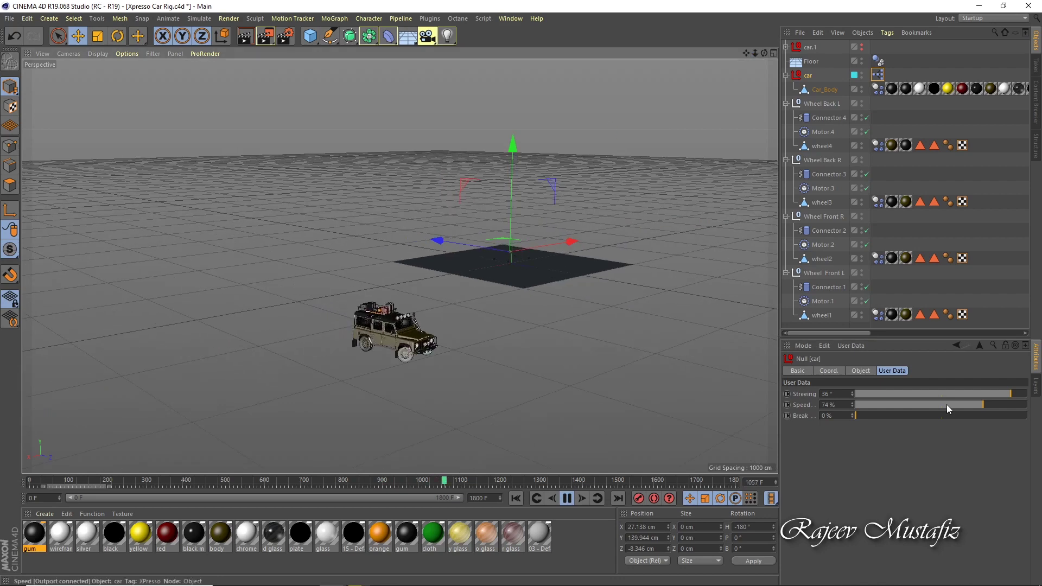
{"action": "left_click_drag", "start_coordinate": [946, 405], "coordinate": [828, 415]}
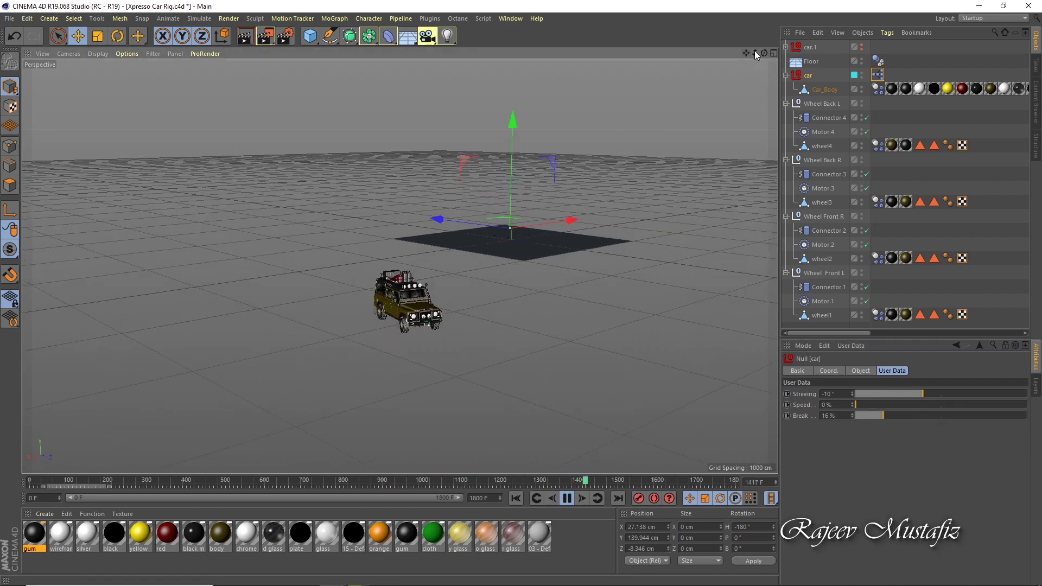
{"action": "left_click_drag", "start_coordinate": [755, 50], "coordinate": [776, 50]}
{"action": "left_click_drag", "start_coordinate": [889, 393], "coordinate": [921, 409]}
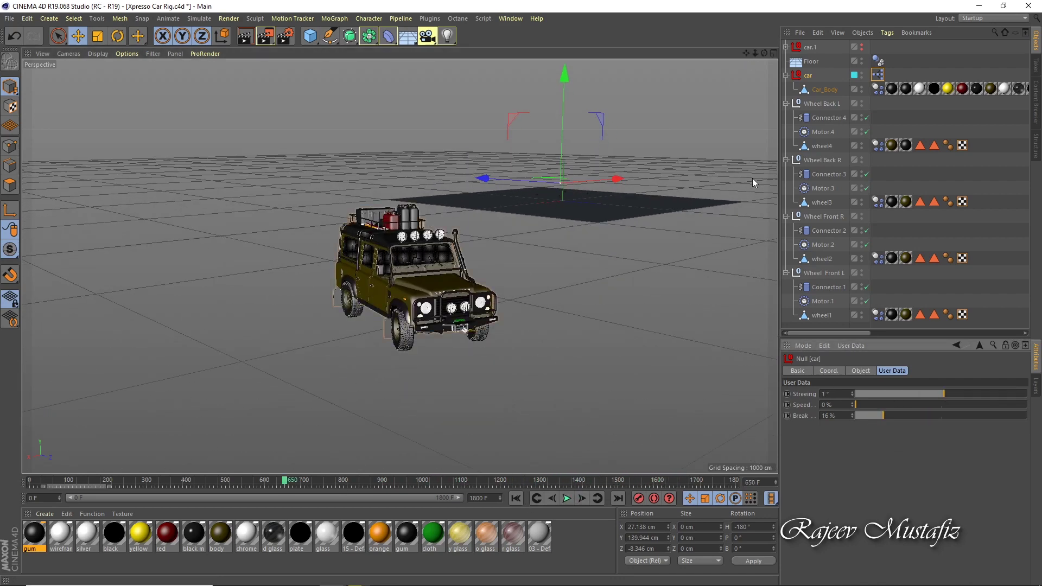
{"action": "left_click", "coordinate": [515, 498]}
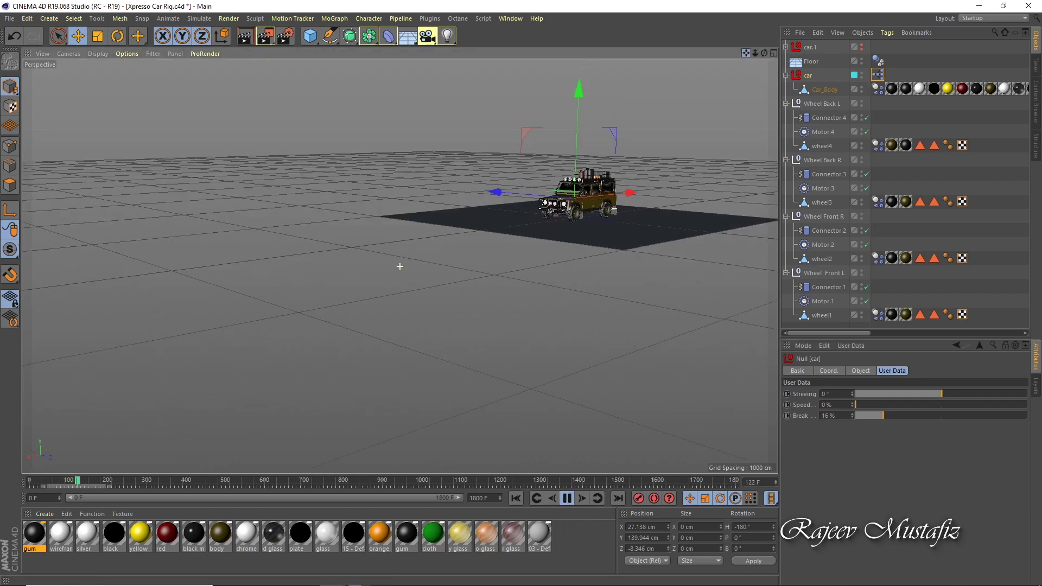
Raise the speed during playback, apply full brakes, then stop and rewind to frame 0.
{"action": "left_click_drag", "start_coordinate": [857, 405], "coordinate": [951, 405]}
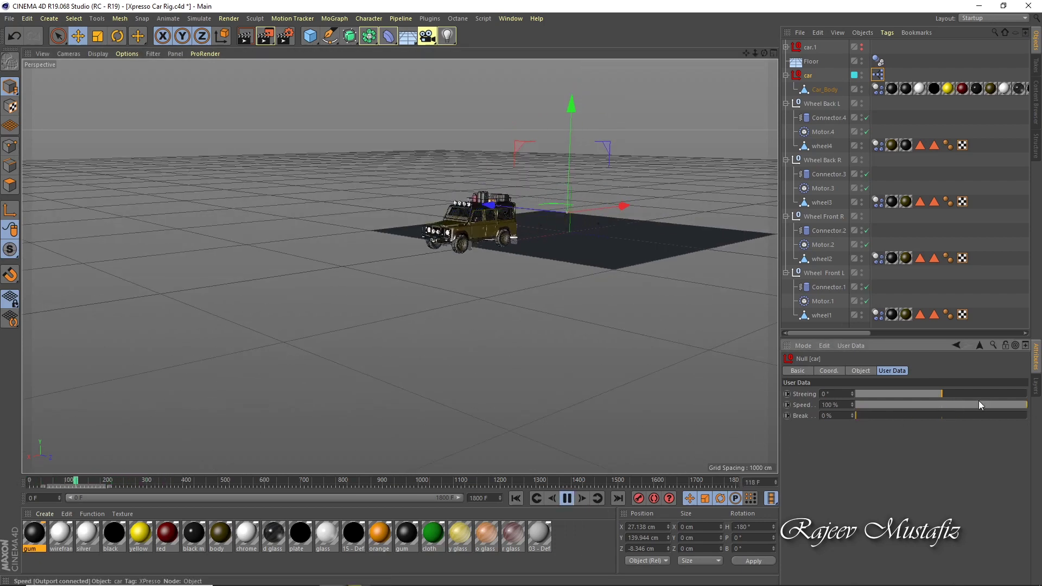
{"action": "left_click_drag", "start_coordinate": [755, 52], "coordinate": [750, 52]}
{"action": "mouse_move", "coordinate": [856, 416]}
{"action": "left_mouse_down"}
{"action": "mouse_move", "coordinate": [1007, 407]}
{"action": "mouse_move", "coordinate": [884, 394]}
{"action": "mouse_move", "coordinate": [773, 408]}
{"action": "left_mouse_up"}
{"action": "left_click", "coordinate": [568, 498]}
{"action": "key", "text": "shift+f"}
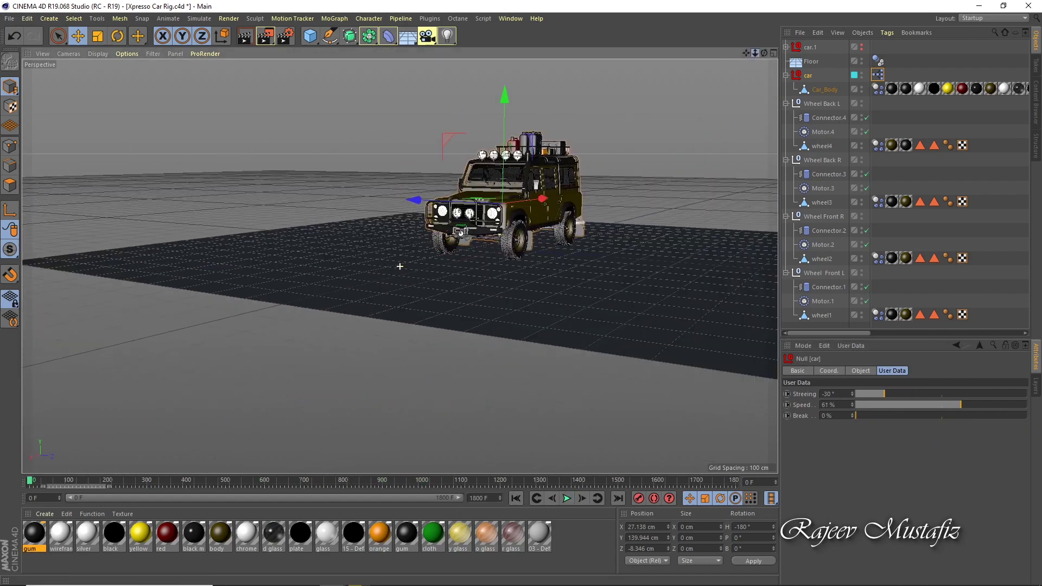
Add a Landscape terrain object to the scene.
{"action": "scroll", "coordinate": [400, 267], "scroll_direction": "up", "scroll_amount": 5}
{"action": "scroll", "coordinate": [400, 266], "scroll_direction": "up", "scroll_amount": 2}
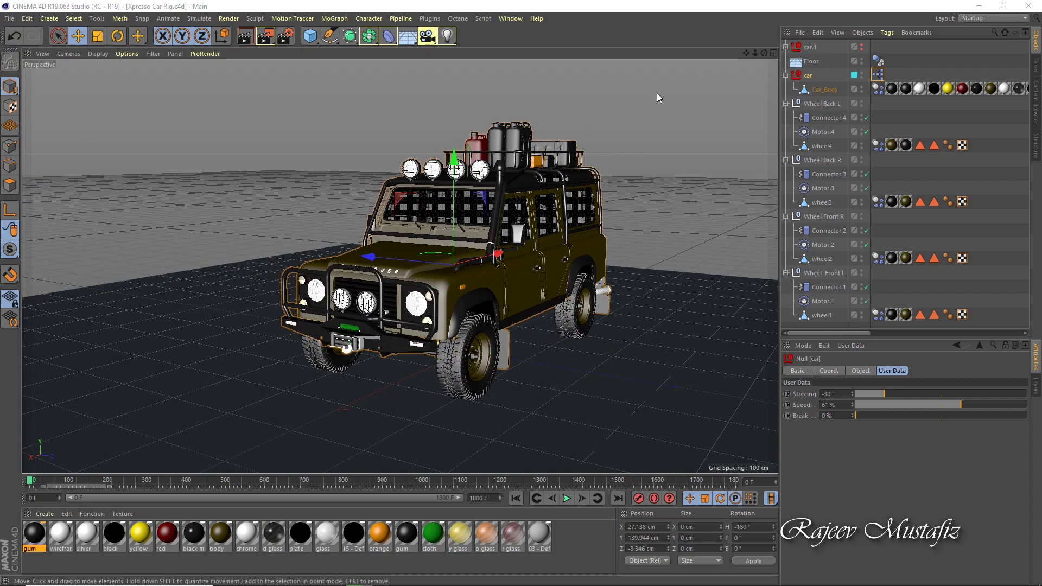
{"action": "scroll", "coordinate": [657, 97], "scroll_direction": "down", "scroll_amount": 5}
{"action": "left_click", "coordinate": [407, 39]}
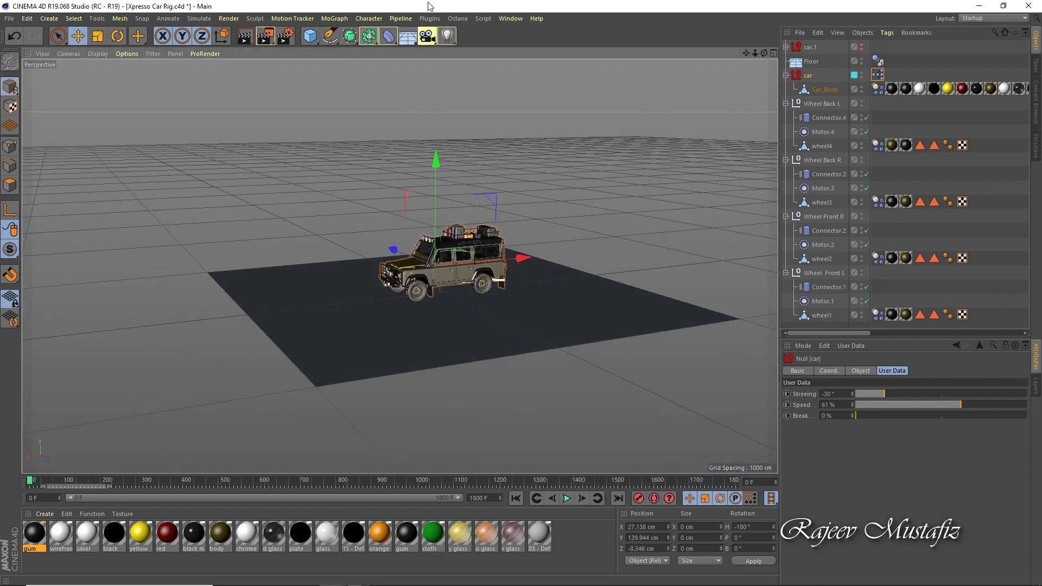
{"action": "left_click_drag", "start_coordinate": [310, 36], "coordinate": [489, 109]}
{"action": "left_click_drag", "start_coordinate": [746, 53], "coordinate": [738, 61]}
Scale the Landscape up and move it into the car's path.
{"action": "key", "text": "t"}
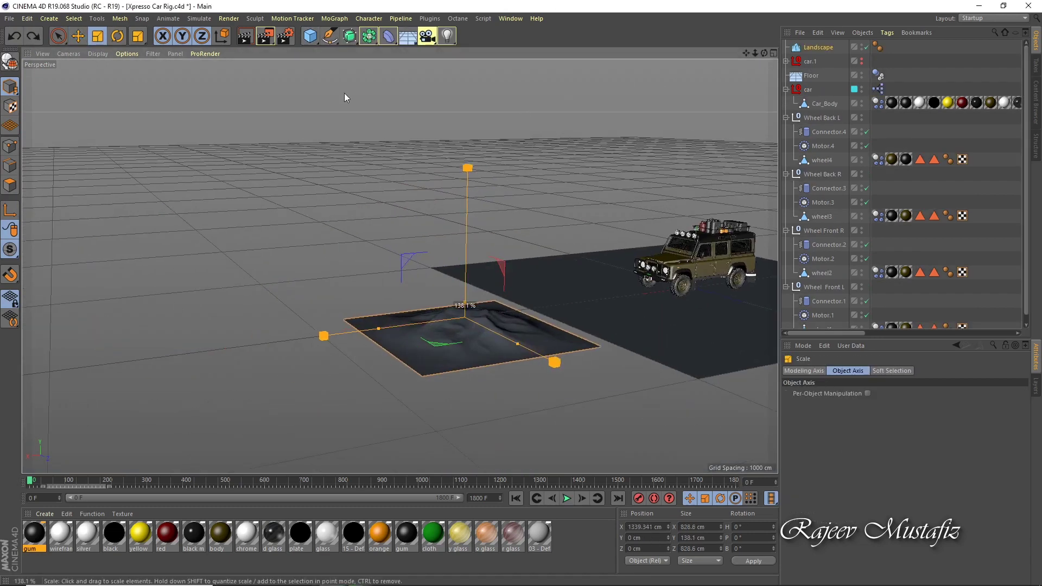
{"action": "left_click_drag", "start_coordinate": [344, 91], "coordinate": [374, 245]}
{"action": "key", "text": "e"}
{"action": "mouse_move", "coordinate": [144, 295]}
{"action": "left_mouse_down"}
{"action": "mouse_move", "coordinate": [457, 104]}
{"action": "mouse_move", "coordinate": [326, 272]}
{"action": "mouse_move", "coordinate": [399, 266]}
{"action": "left_mouse_up"}
{"action": "key", "text": "t"}
{"action": "key", "text": "e"}
{"action": "mouse_move", "coordinate": [380, 219]}
{"action": "left_mouse_down"}
{"action": "mouse_move", "coordinate": [344, 225]}
{"action": "mouse_move", "coordinate": [398, 263]}
{"action": "mouse_move", "coordinate": [344, 152]}
{"action": "mouse_move", "coordinate": [630, 137]}
{"action": "mouse_move", "coordinate": [543, 380]}
{"action": "left_mouse_up"}
Play to test the terrain, select car.1 and the Landscape, and view from a low side angle.
{"action": "left_click", "coordinate": [567, 498]}
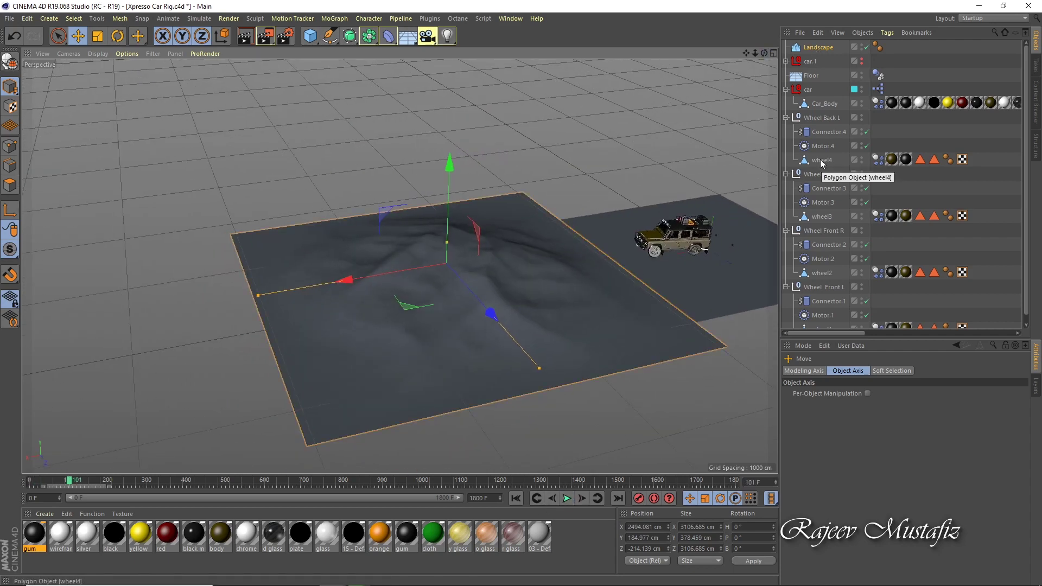
{"action": "left_click", "coordinate": [809, 61]}
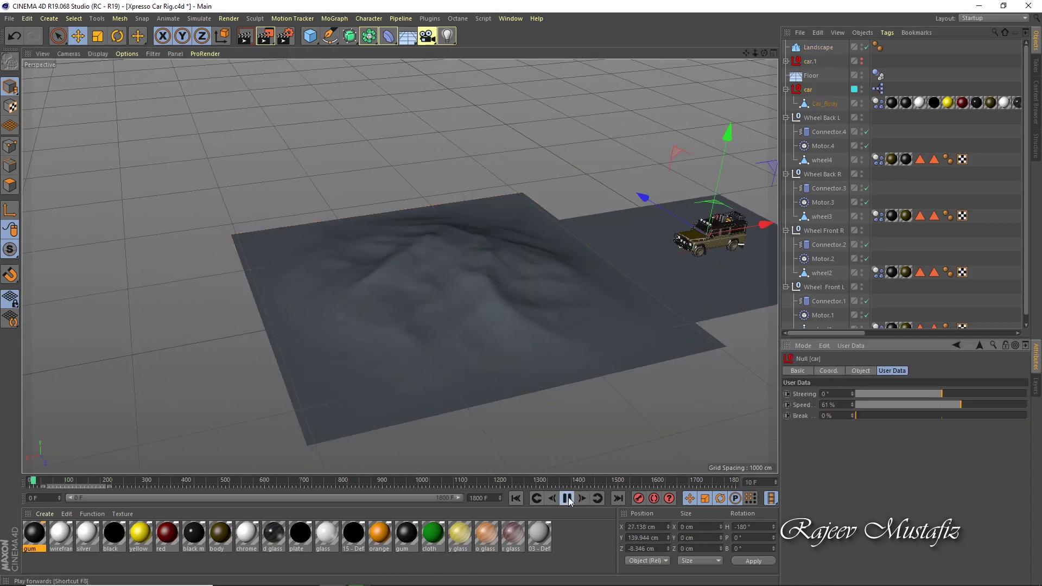
{"action": "left_click", "coordinate": [610, 401]}
{"action": "mouse_move", "coordinate": [610, 400]}
{"action": "left_mouse_down", "text": "alt"}
{"action": "mouse_move", "coordinate": [402, 304]}
{"action": "mouse_move", "coordinate": [400, 266]}
{"action": "left_mouse_up", "text": "alt"}
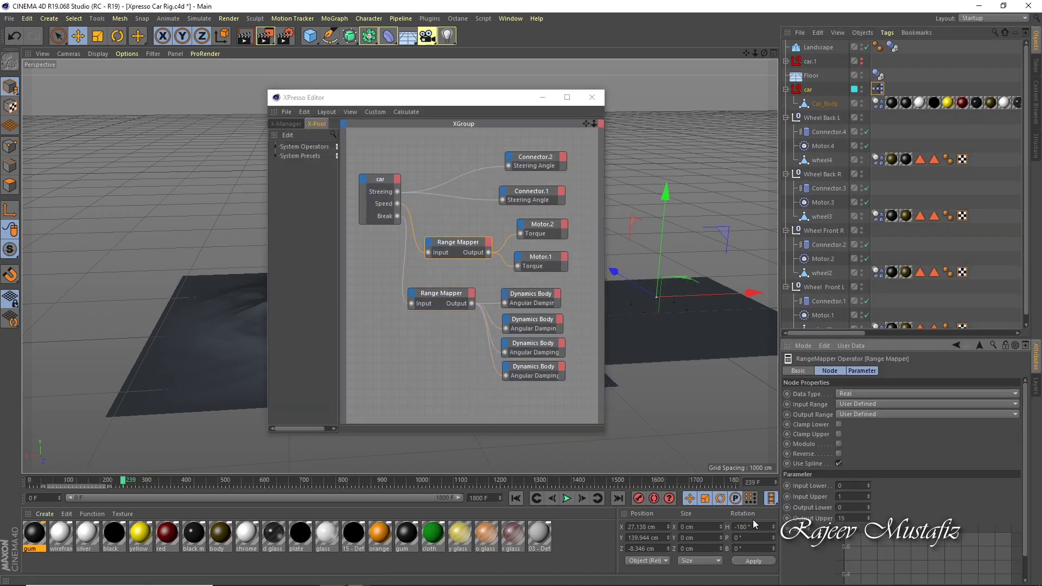
Play back the car with the new speed range, then stop and rewind.
{"action": "left_click", "coordinate": [567, 498]}
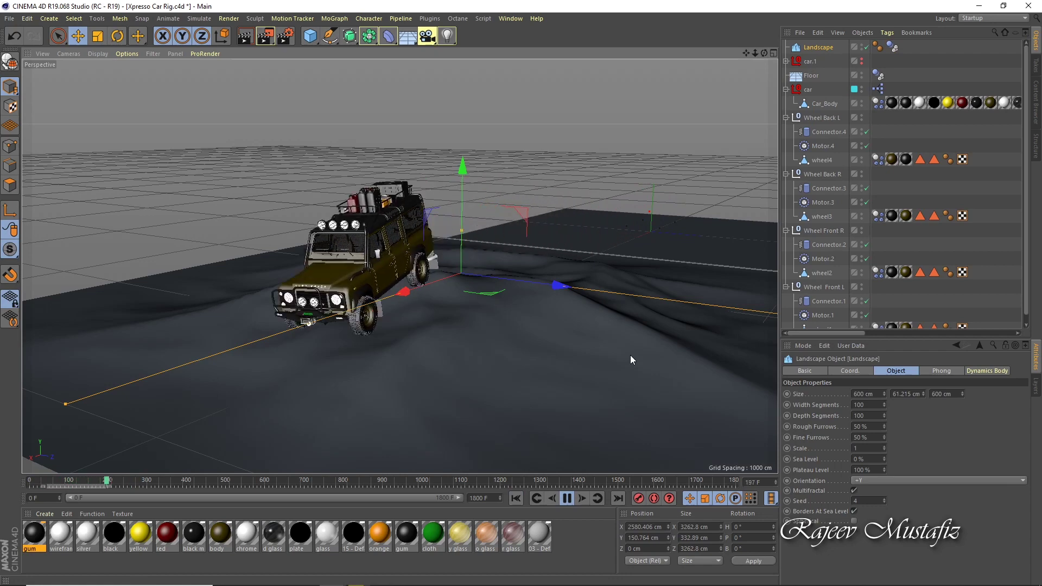
{"action": "left_click", "coordinate": [517, 499]}
{"action": "key", "text": "F8"}
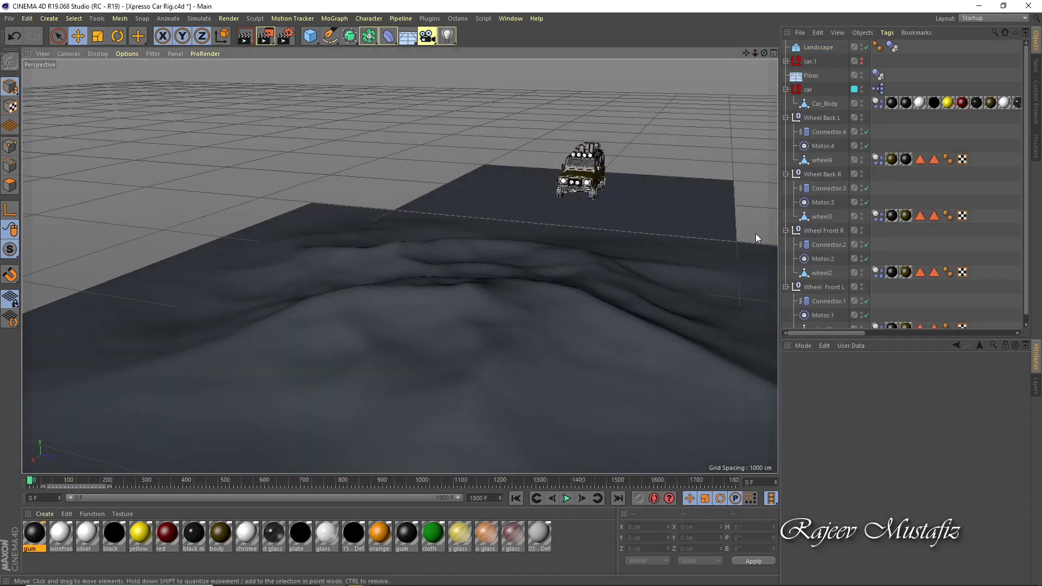
{"action": "key", "text": "F8"}
{"action": "key", "text": "shift+f"}
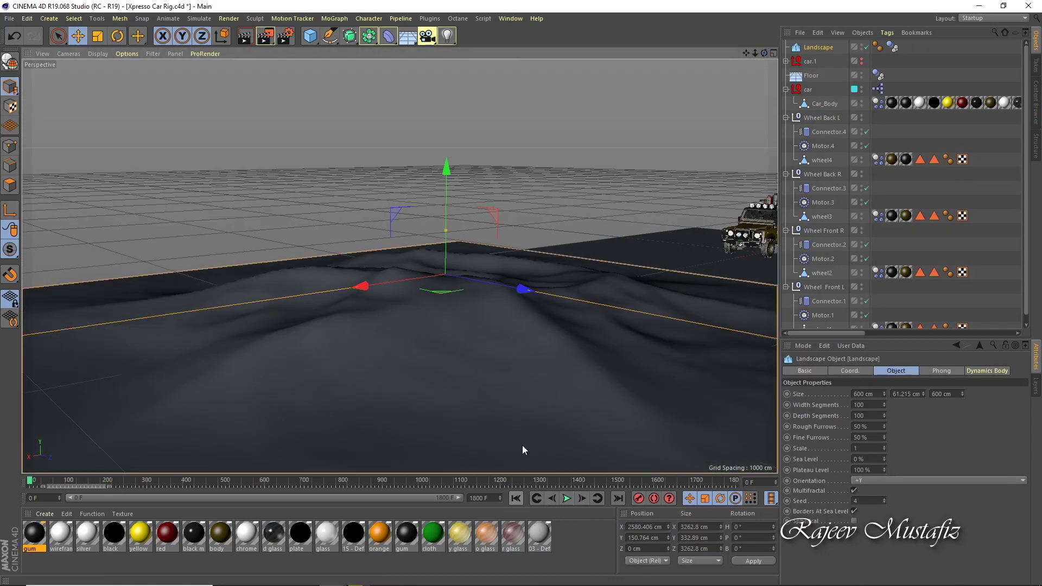
Change the Landscape seed to reshape the hills and test-drive over the new terrain.
{"action": "left_click_drag", "start_coordinate": [885, 502], "coordinate": [884, 503]}
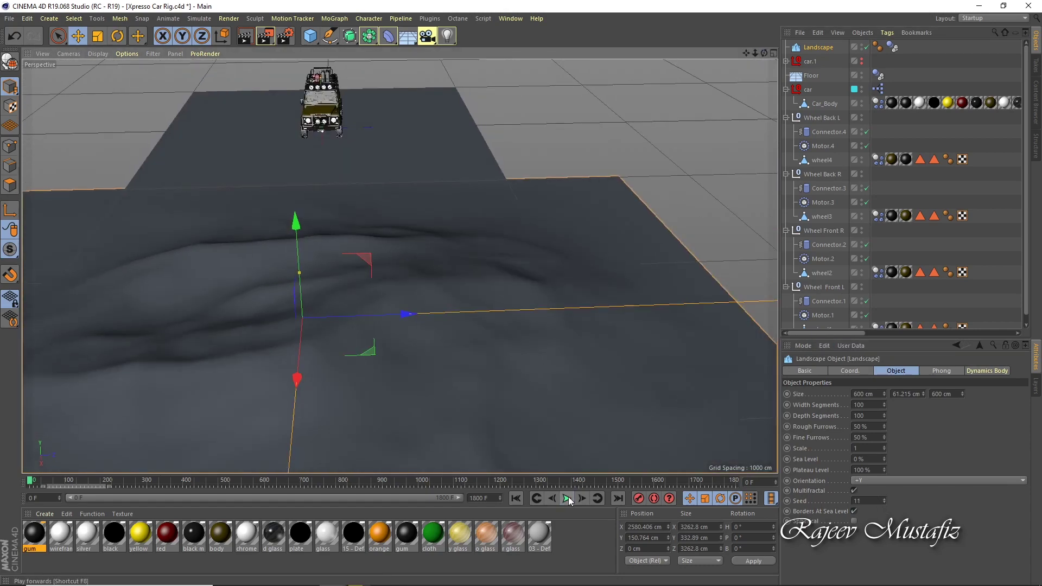
{"action": "left_click", "coordinate": [568, 499]}
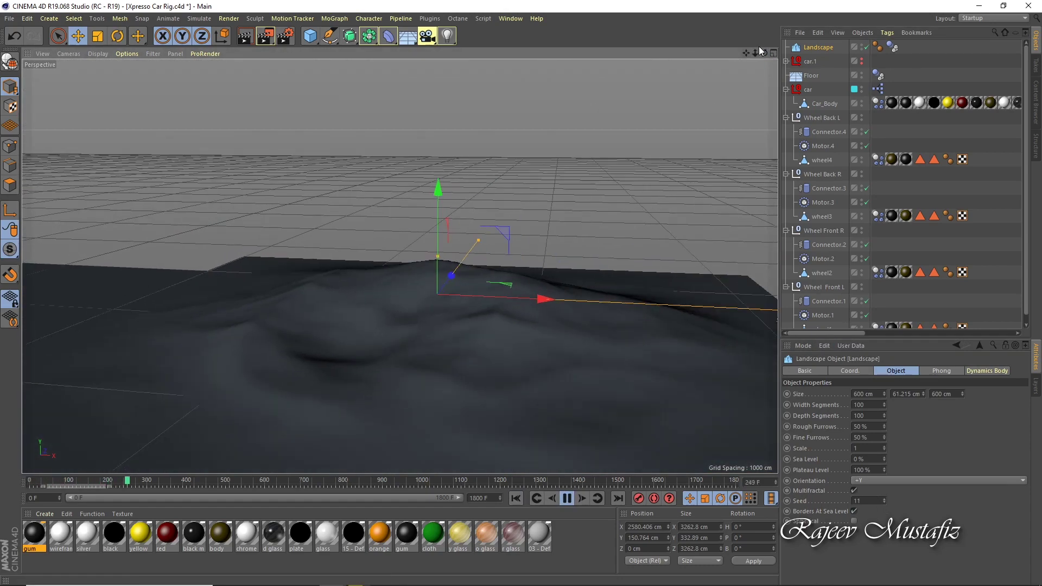
{"action": "left_click", "coordinate": [516, 498]}
{"action": "left_click", "coordinate": [884, 499]}
{"action": "left_click_drag", "start_coordinate": [884, 498], "coordinate": [884, 492]}
{"action": "mouse_move", "coordinate": [764, 54]}
{"action": "left_mouse_down"}
{"action": "mouse_move", "coordinate": [741, 201]}
{"action": "mouse_move", "coordinate": [398, 267]}
{"action": "mouse_move", "coordinate": [579, 509]}
{"action": "left_mouse_up"}
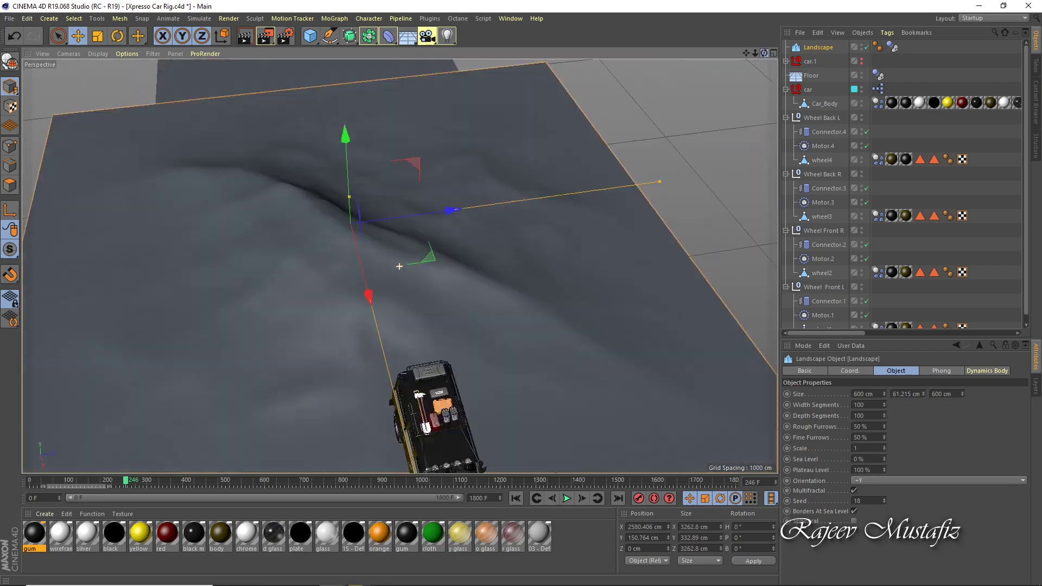
{"action": "left_click", "coordinate": [518, 498]}
Change the seed again, test playback, and set the Landscape collision shape to Static Mesh.
{"action": "left_click", "coordinate": [885, 498]}
{"action": "key", "text": "F8"}
{"action": "mouse_move", "coordinate": [765, 54]}
{"action": "left_mouse_down"}
{"action": "mouse_move", "coordinate": [774, 54]}
{"action": "mouse_move", "coordinate": [538, 501]}
{"action": "left_mouse_up"}
{"action": "left_click", "coordinate": [538, 500]}
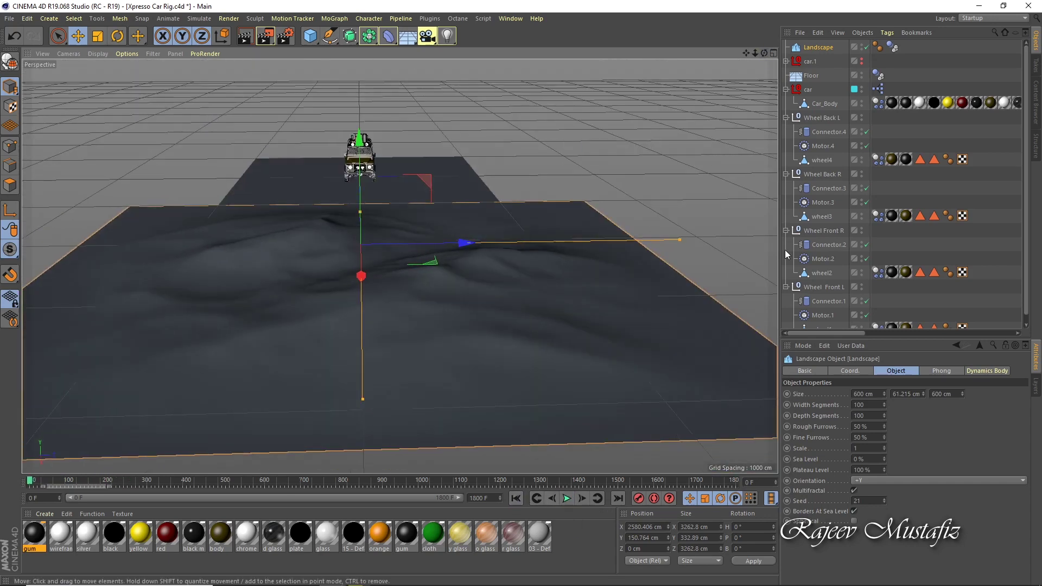
{"action": "left_click", "coordinate": [892, 48]}
{"action": "left_click", "coordinate": [930, 571]}
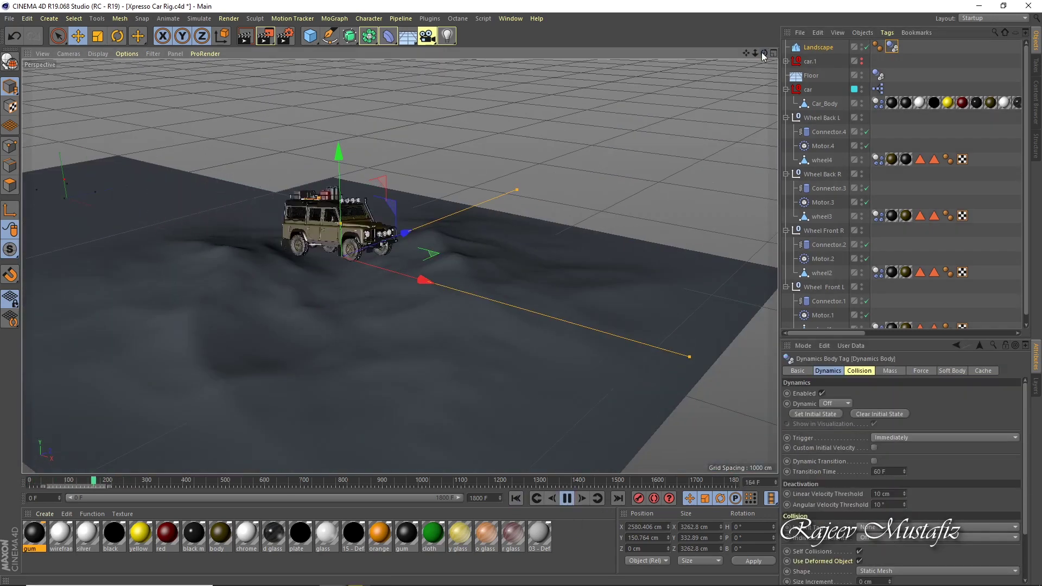
Raise the Range Mapper's output upper limit in the car's XPresso, then view the driving car.
{"action": "double_click", "coordinate": [878, 89]}
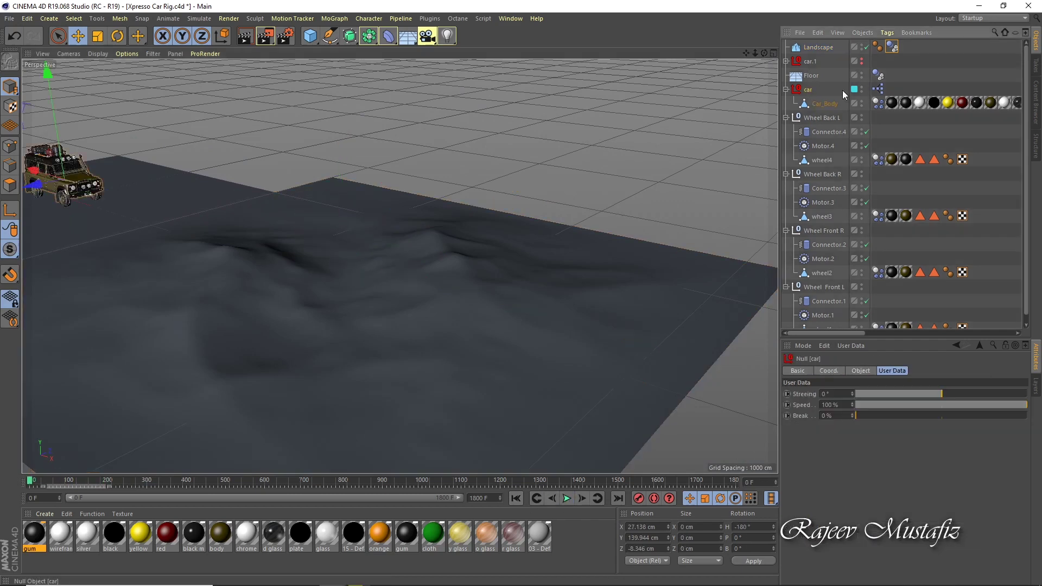
{"action": "type", "text": "00"}
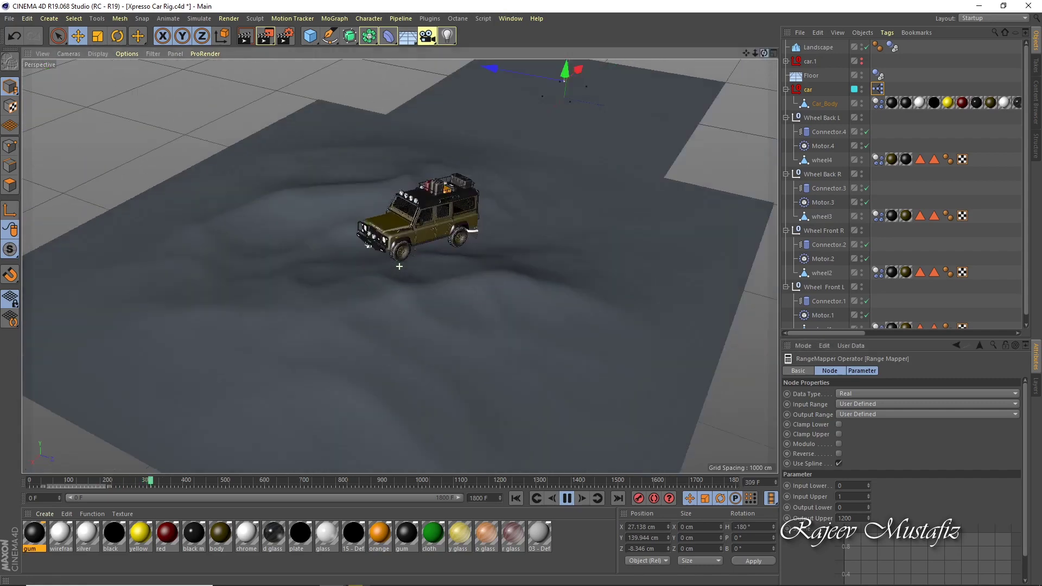
{"action": "left_click_drag", "start_coordinate": [765, 53], "coordinate": [621, 440]}
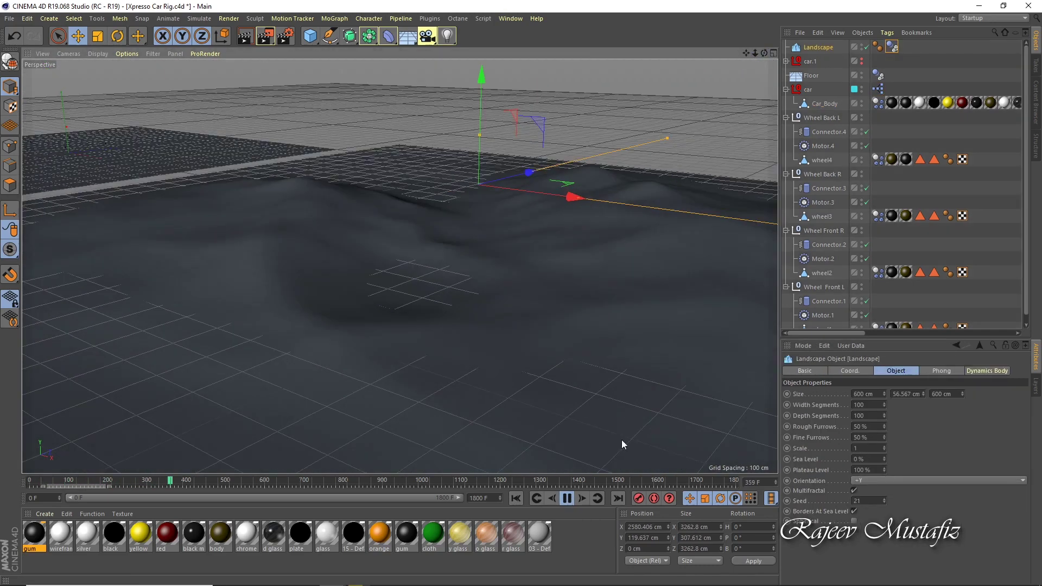
{"action": "scroll", "coordinate": [399, 266], "scroll_direction": "up", "scroll_amount": 5}
{"action": "left_click_drag", "start_coordinate": [765, 53], "coordinate": [763, 53]}
Add a camera with 0 pitch and move it beside the car in the four-view layout.
{"action": "left_click", "coordinate": [426, 35]}
{"action": "left_click", "coordinate": [773, 53]}
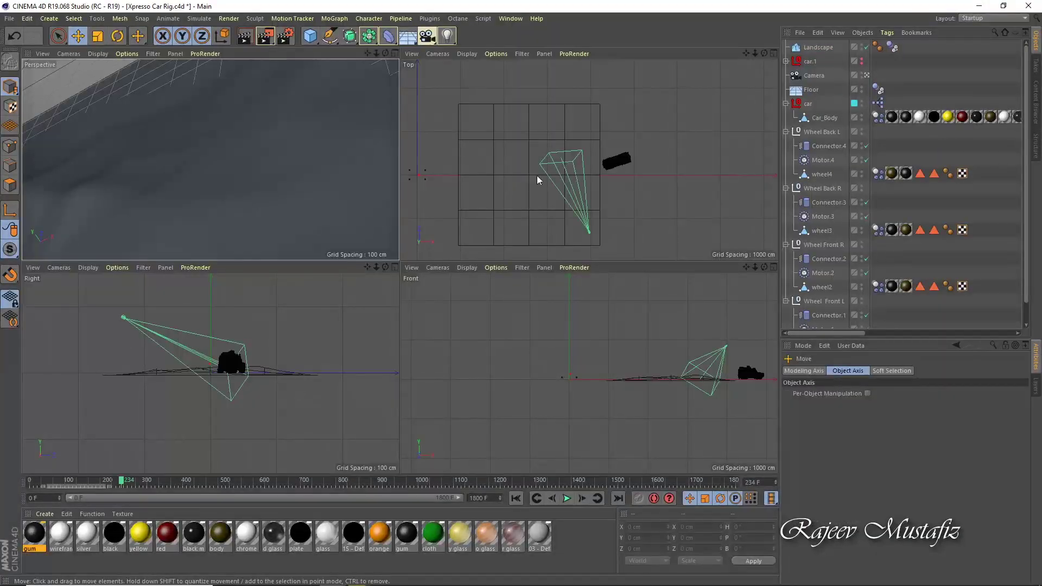
{"action": "type", "text": "0"}
{"action": "key", "text": "Tab"}
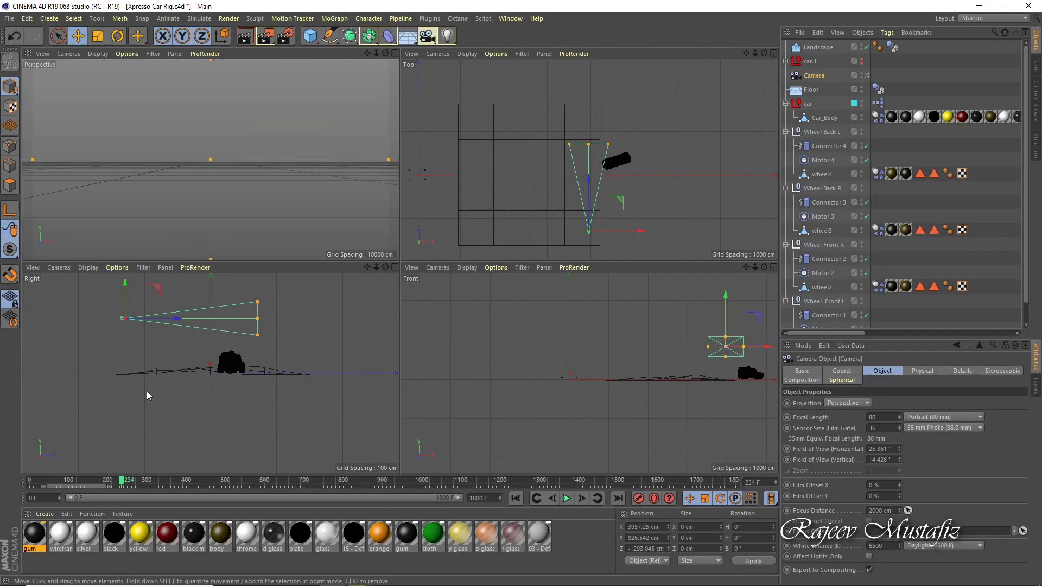
{"action": "mouse_move", "coordinate": [672, 221]}
{"action": "left_mouse_down"}
{"action": "mouse_move", "coordinate": [659, 203]}
{"action": "mouse_move", "coordinate": [622, 216]}
{"action": "mouse_move", "coordinate": [518, 501]}
{"action": "left_mouse_up"}
{"action": "key", "text": "r"}
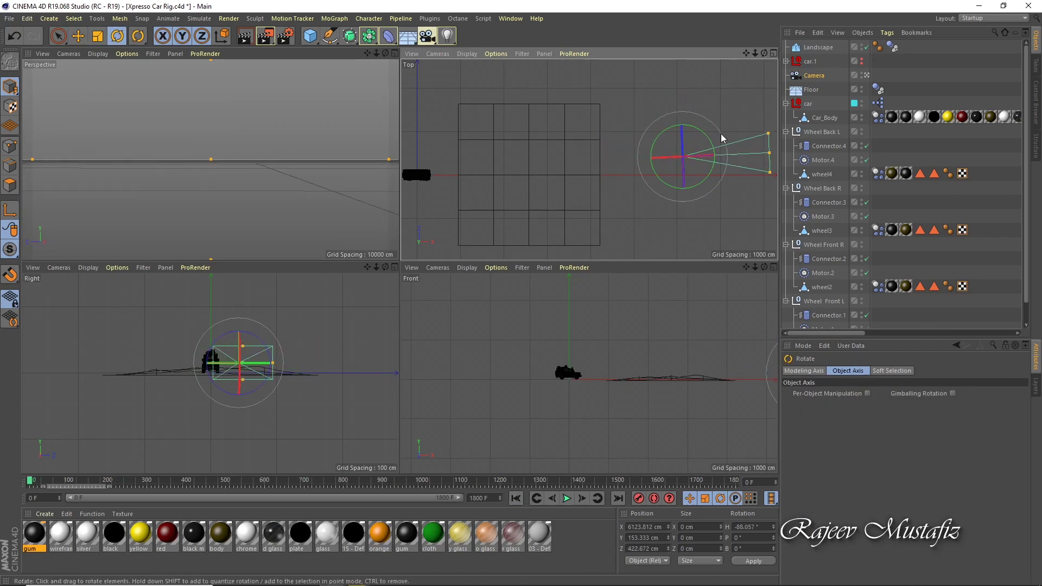
{"action": "left_click_drag", "start_coordinate": [723, 159], "coordinate": [584, 138]}
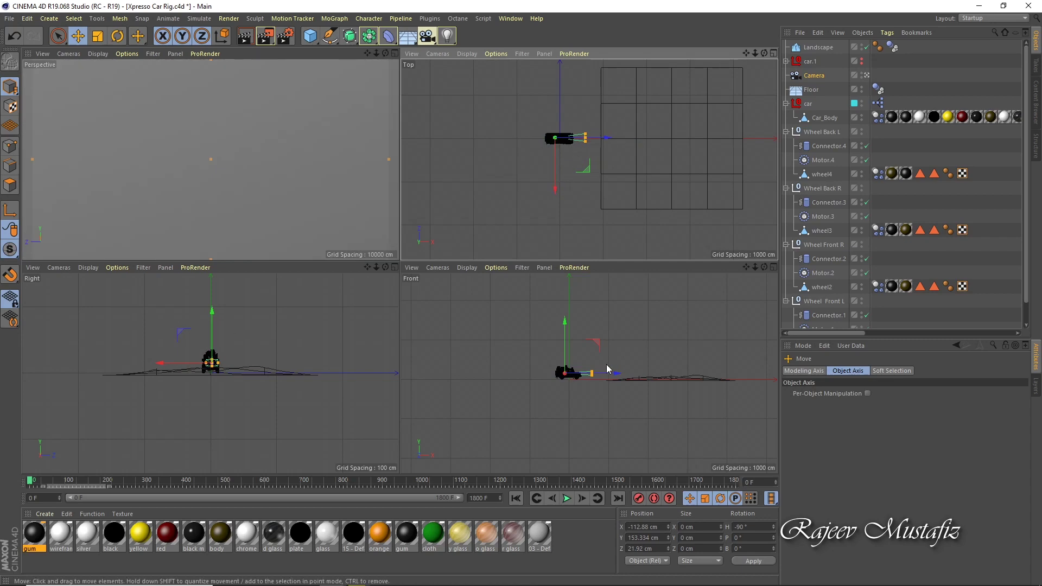
Position the camera at driver head height inside the cab, then maximize the Perspective view.
{"action": "left_click_drag", "start_coordinate": [376, 267], "coordinate": [380, 255]}
{"action": "left_click_drag", "start_coordinate": [245, 350], "coordinate": [247, 315]}
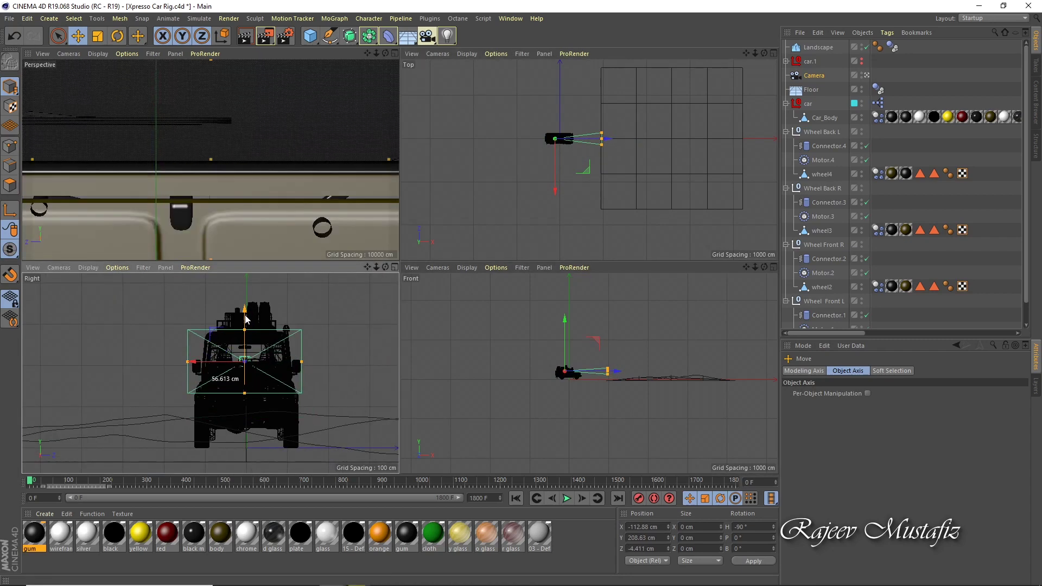
{"action": "left_click_drag", "start_coordinate": [596, 144], "coordinate": [592, 144]}
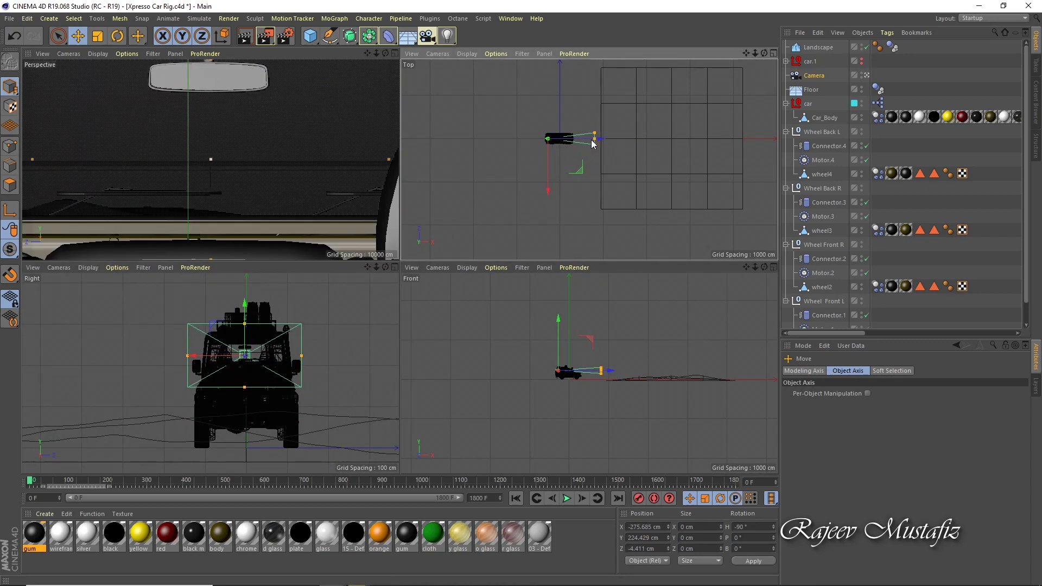
{"action": "left_click_drag", "start_coordinate": [277, 357], "coordinate": [82, 353]}
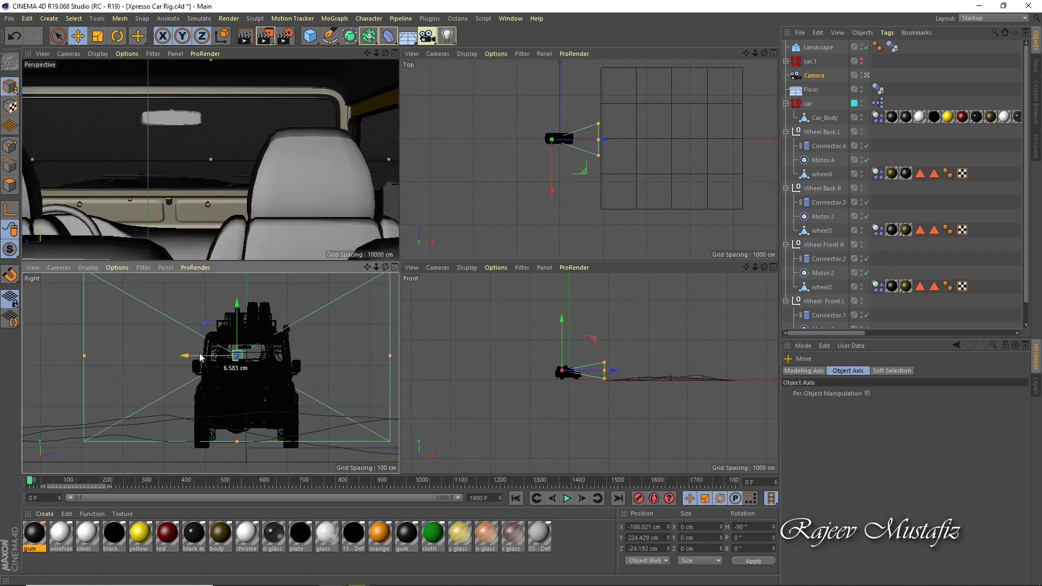
{"action": "left_click_drag", "start_coordinate": [589, 140], "coordinate": [600, 139]}
{"action": "key", "text": "F1"}
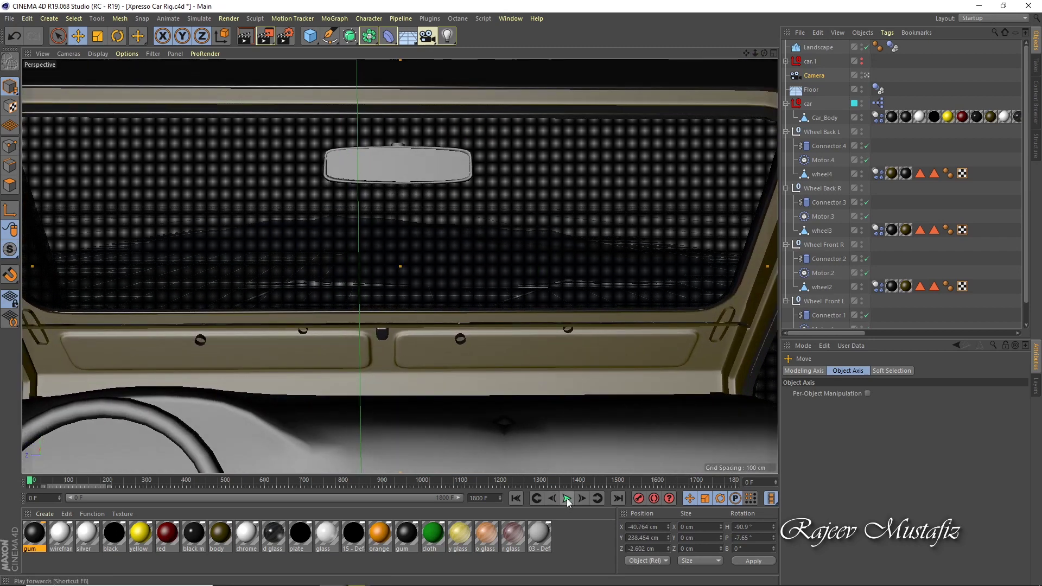
Parent the camera under Car_Body, frame the view through the windscreen, and preview playback.
{"action": "left_click", "coordinate": [567, 498]}
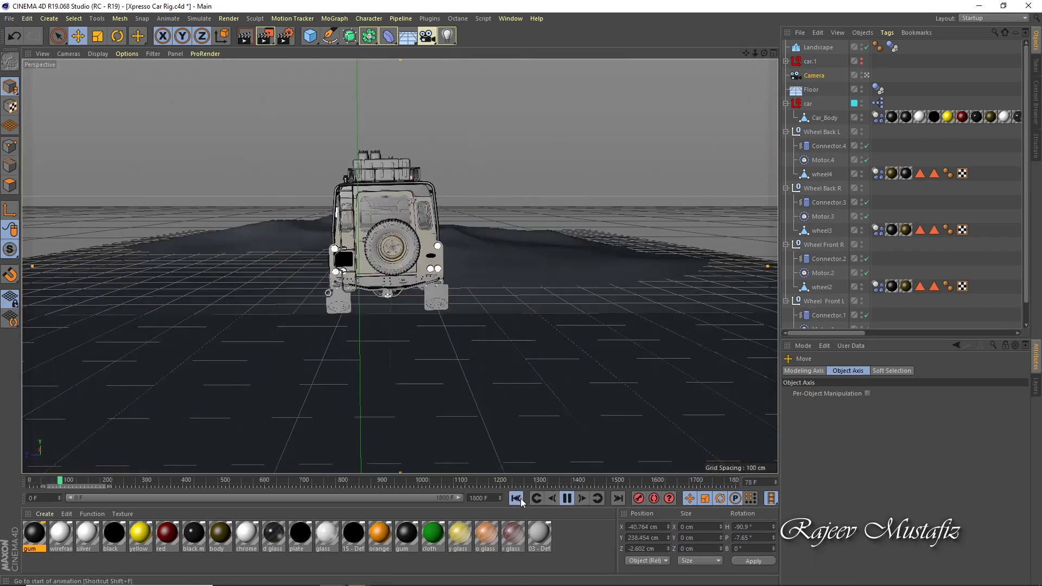
{"action": "left_click_drag", "start_coordinate": [814, 75], "coordinate": [826, 118]}
{"action": "left_click", "coordinate": [567, 498]}
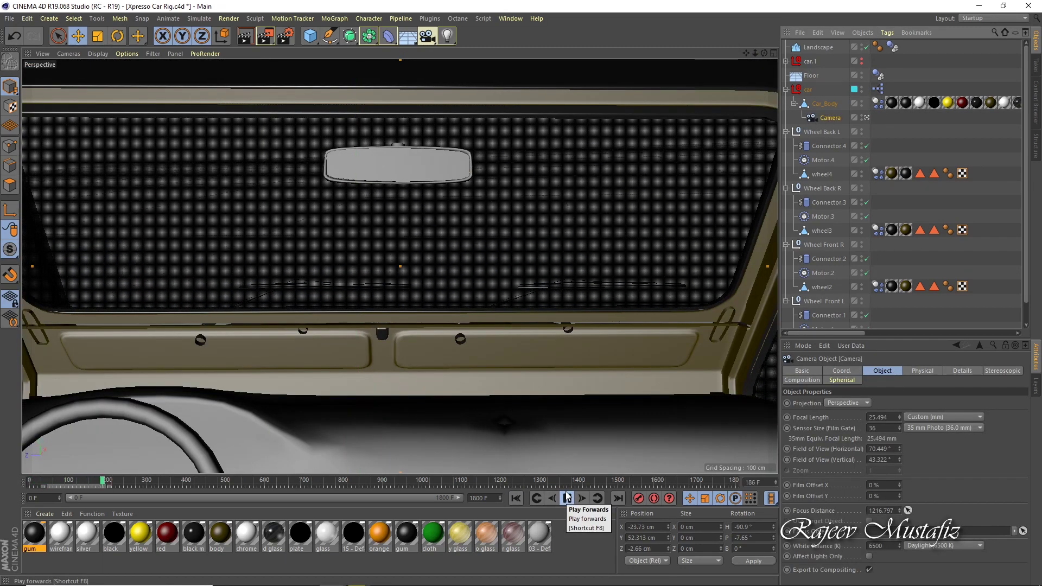
{"action": "left_click", "coordinate": [568, 499]}
{"action": "left_click", "coordinate": [516, 499]}
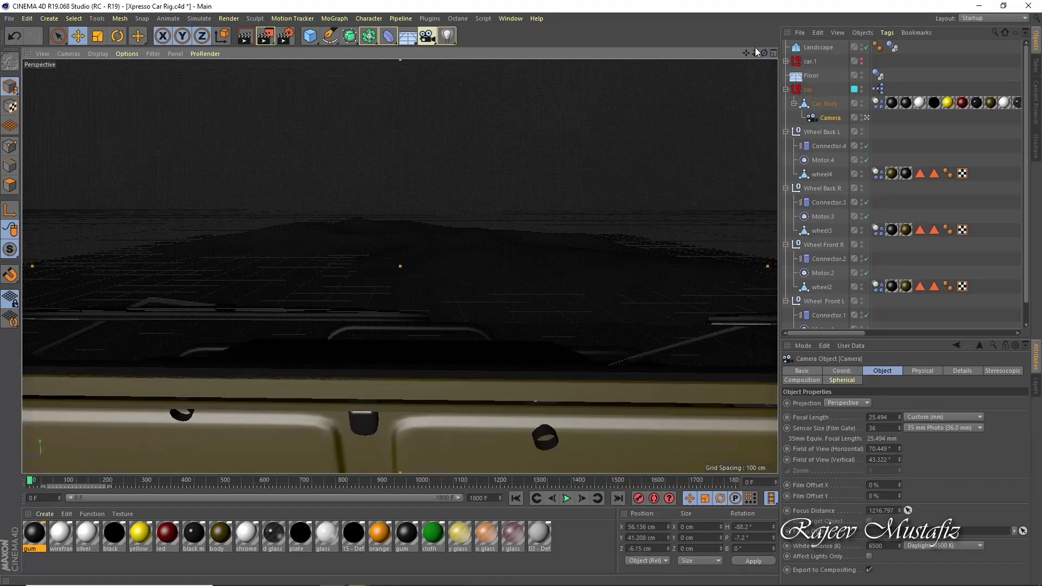
{"action": "left_click_drag", "start_coordinate": [755, 53], "coordinate": [755, 47]}
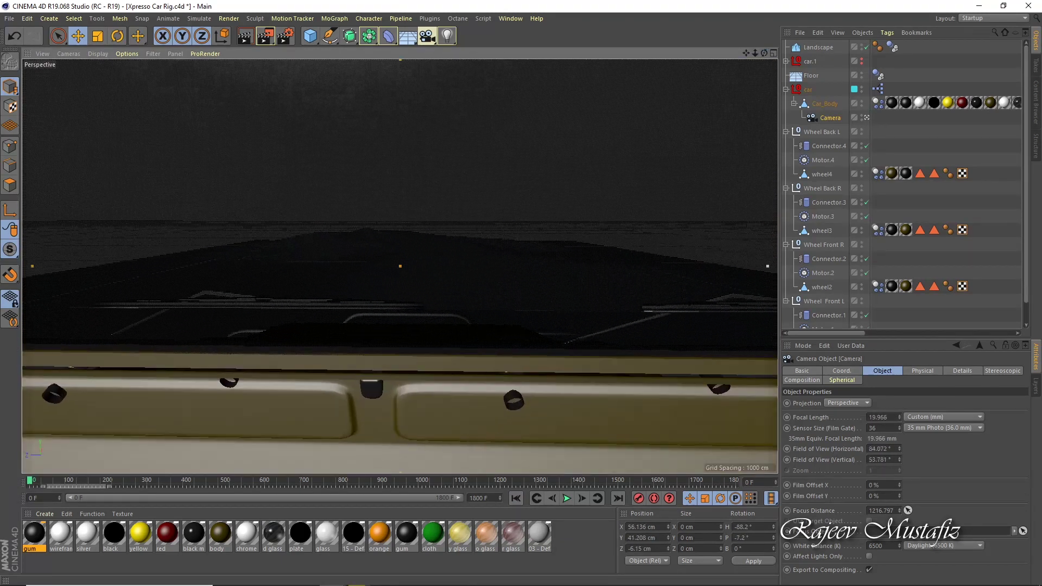
{"action": "left_click", "coordinate": [567, 499]}
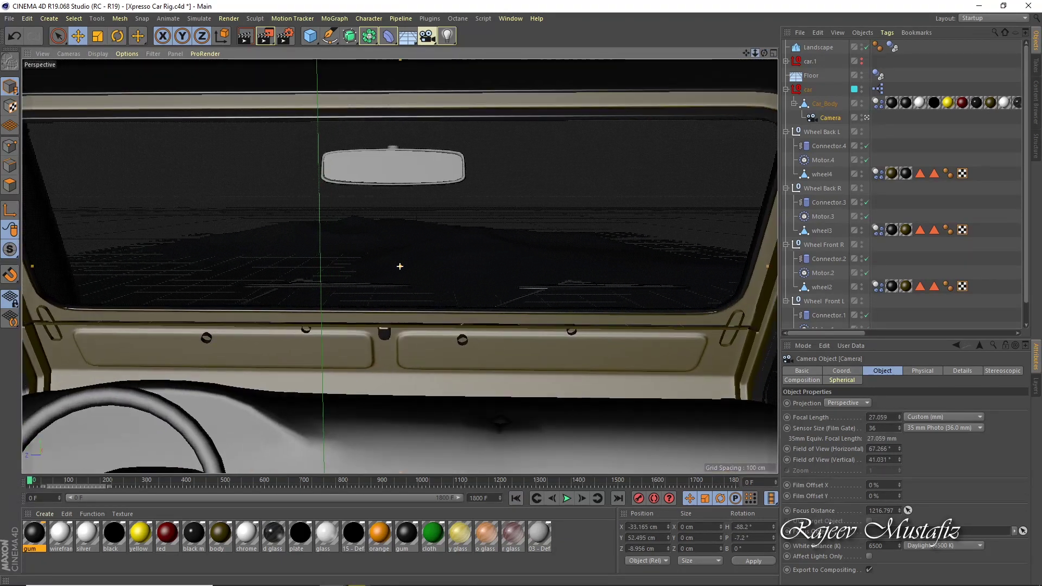
{"action": "left_click", "coordinate": [568, 501]}
Add a Circle spline with 90° pitch, lying flat, enlarged to surround the car.
{"action": "left_click", "coordinate": [516, 499]}
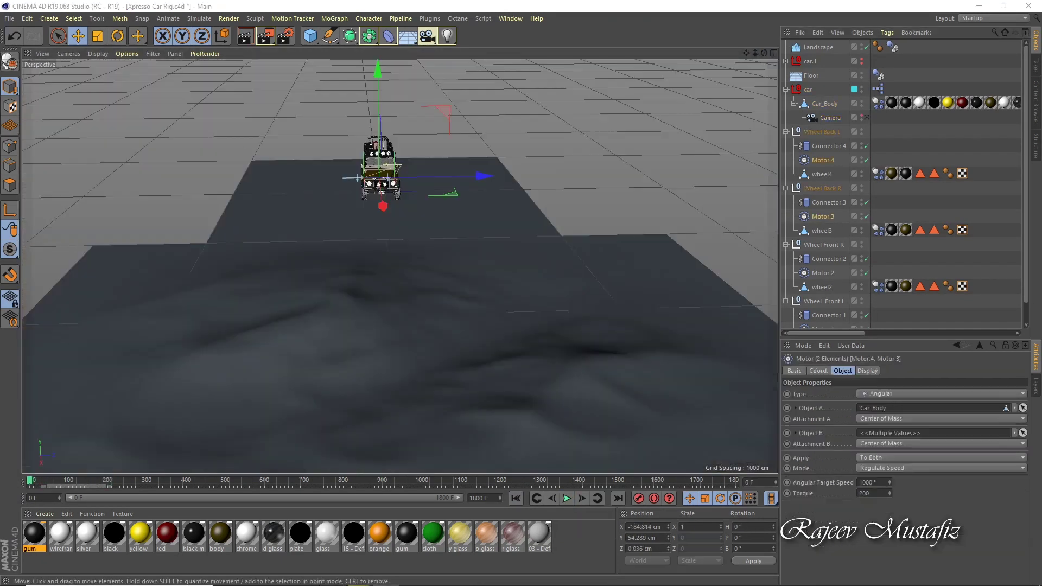
{"action": "left_click", "coordinate": [330, 35]}
{"action": "left_click", "coordinate": [439, 70]}
{"action": "scroll", "coordinate": [399, 267], "scroll_direction": "down", "scroll_amount": 3}
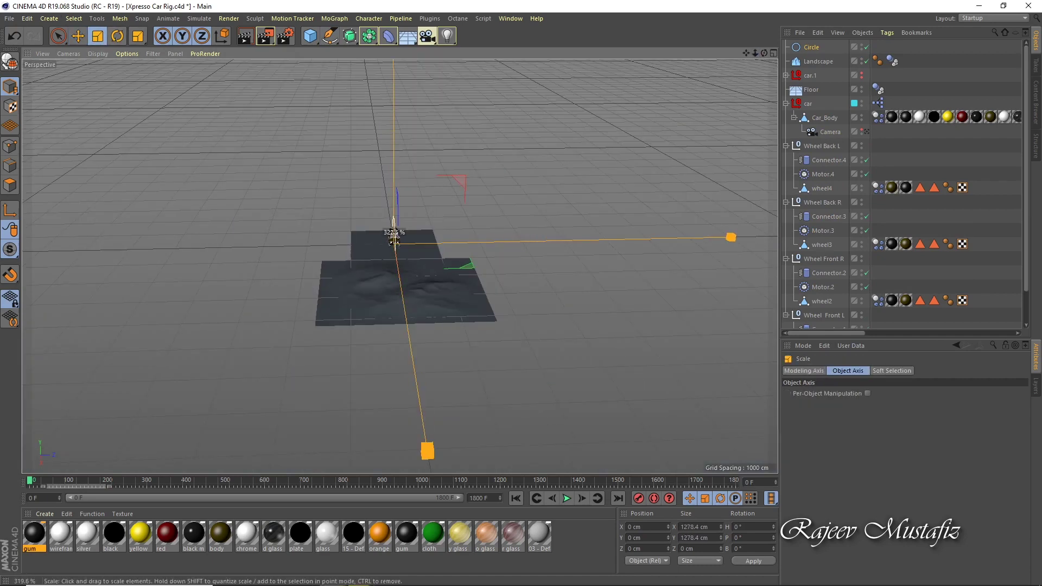
{"action": "left_click_drag", "start_coordinate": [394, 234], "coordinate": [434, 238]}
{"action": "scroll", "coordinate": [435, 239], "scroll_direction": "up", "scroll_amount": 3}
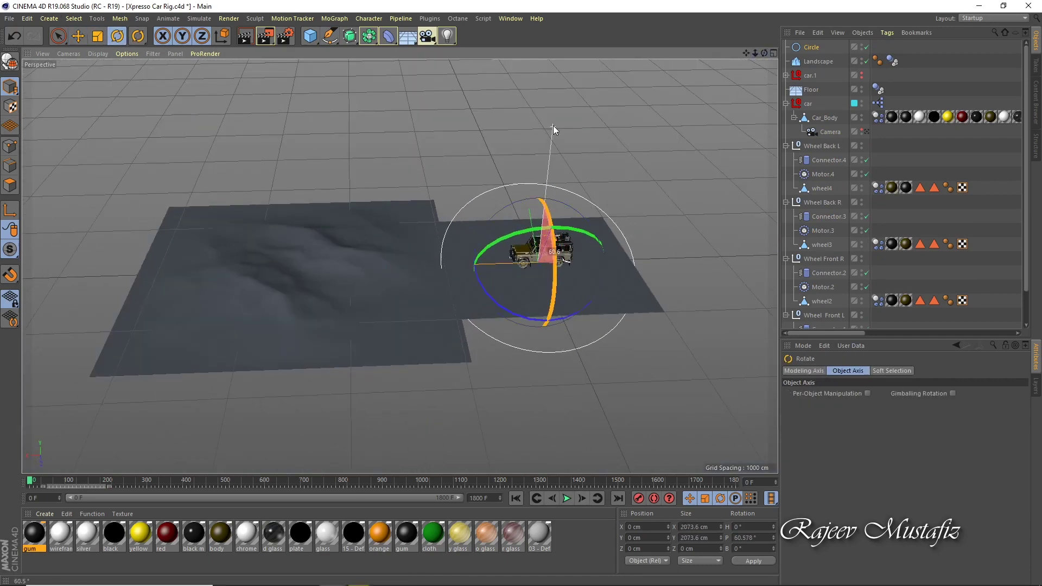
{"action": "type", "text": "90"}
{"action": "key", "text": "Return"}
{"action": "left_click_drag", "start_coordinate": [401, 263], "coordinate": [413, 255], "text": "alt"}
{"action": "left_click", "coordinate": [814, 50]}
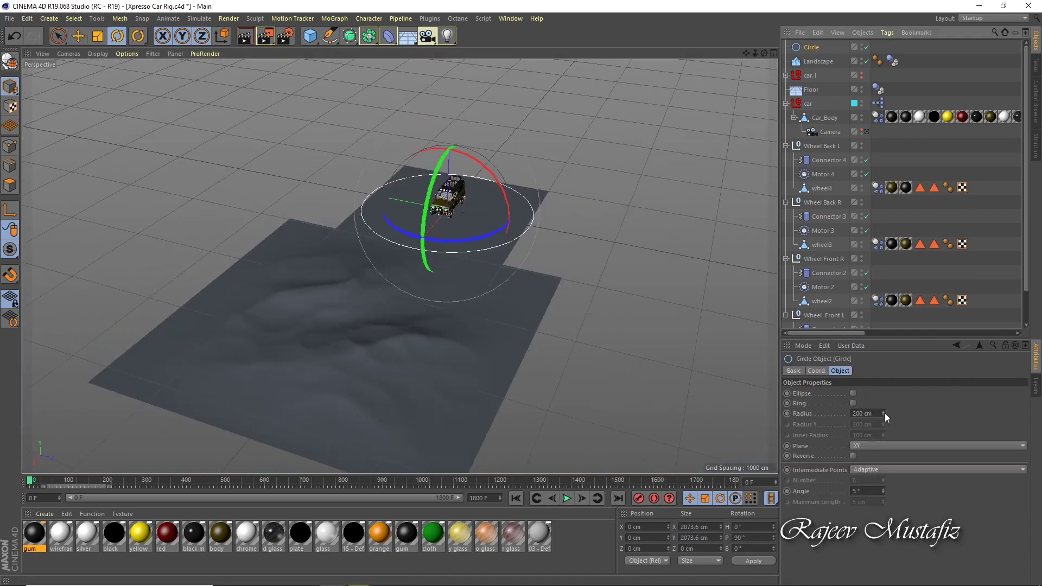
{"action": "left_click_drag", "start_coordinate": [462, 293], "coordinate": [465, 291]}
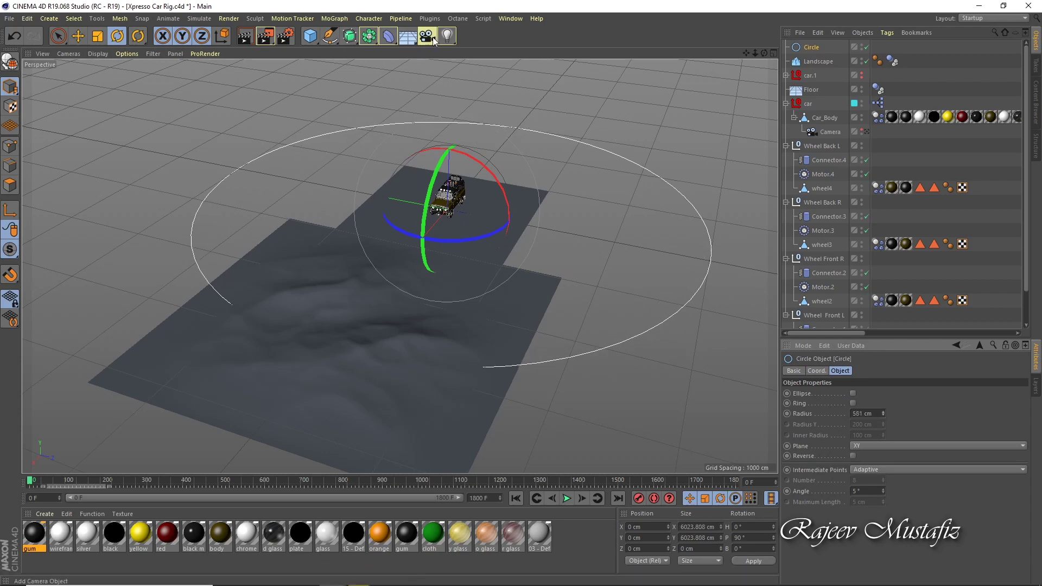
Add a second camera with an Align to Spline tag, raise it, and add a Target tag.
{"action": "left_click", "coordinate": [487, 52]}
{"action": "right_click", "coordinate": [814, 47]}
{"action": "left_click", "coordinate": [977, 131]}
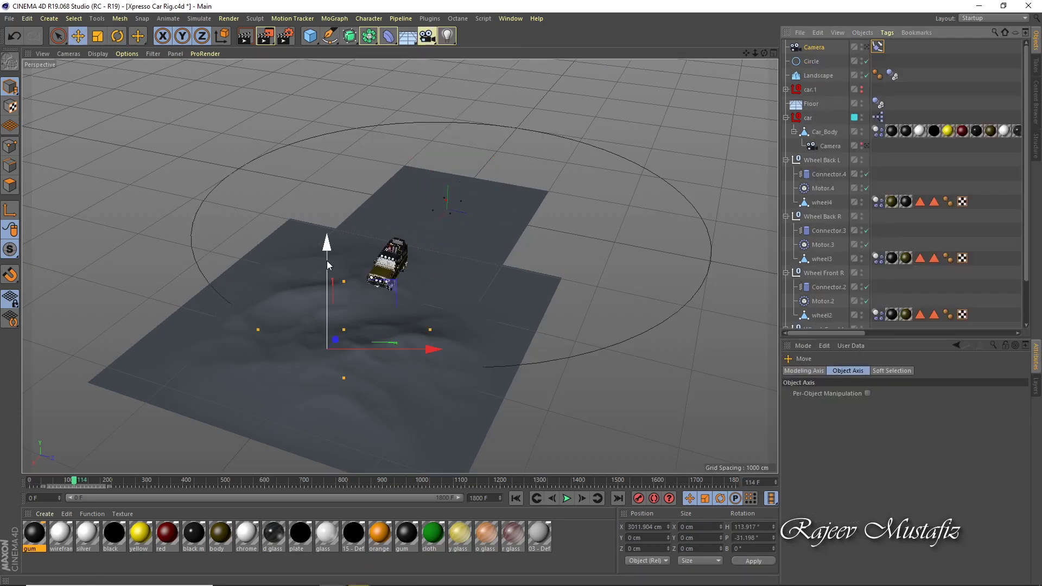
{"action": "left_click_drag", "start_coordinate": [450, 147], "coordinate": [450, 107]}
{"action": "right_click", "coordinate": [820, 48]}
{"action": "mouse_move", "coordinate": [854, 55]}
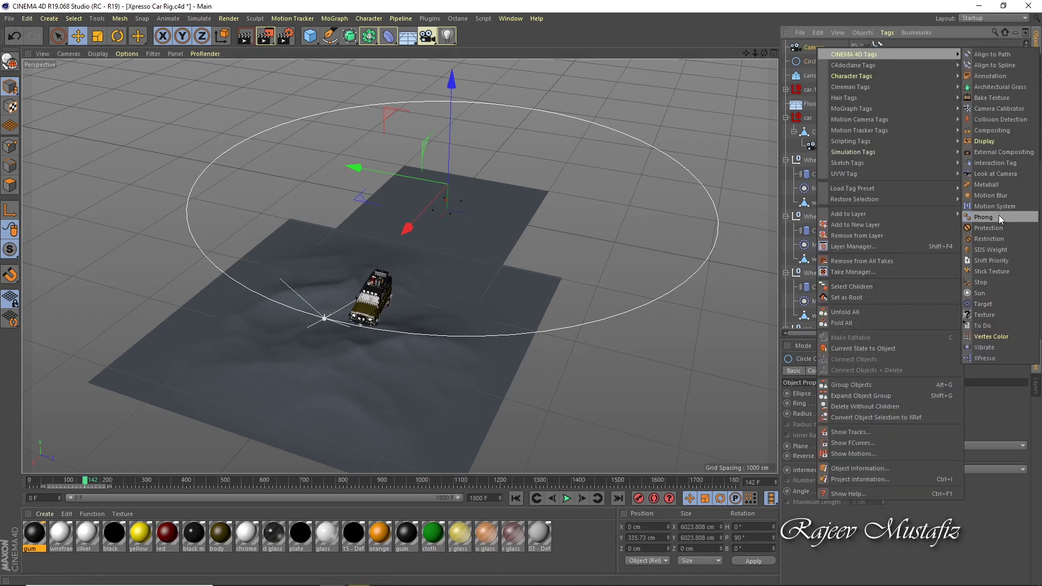
{"action": "left_click", "coordinate": [999, 216]}
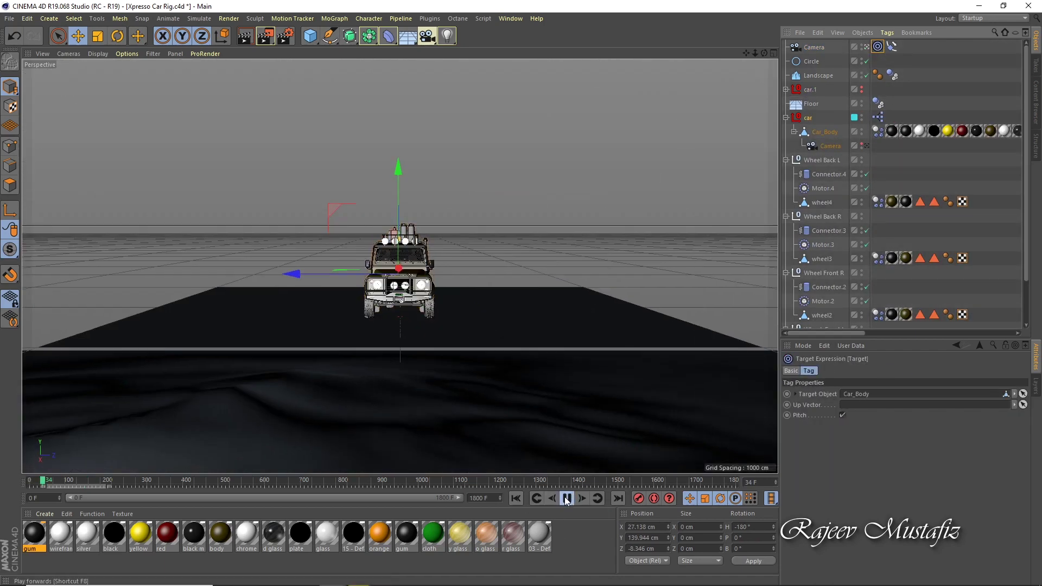
Parent the Circle spline under Car_Body so it follows the car.
{"action": "left_click", "coordinate": [813, 62]}
{"action": "left_click", "coordinate": [829, 146]}
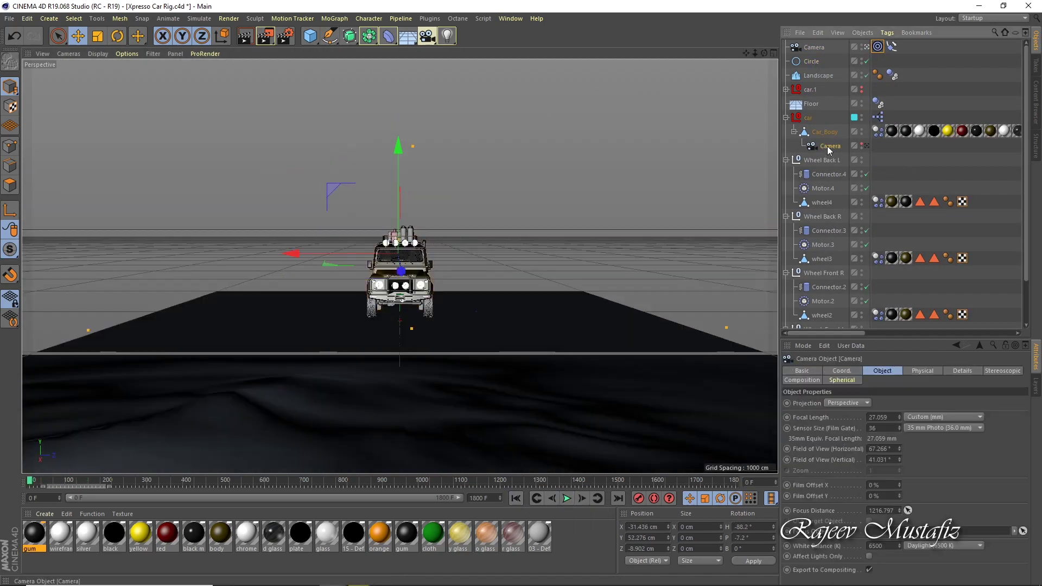
{"action": "left_click_drag", "start_coordinate": [825, 137], "coordinate": [826, 139]}
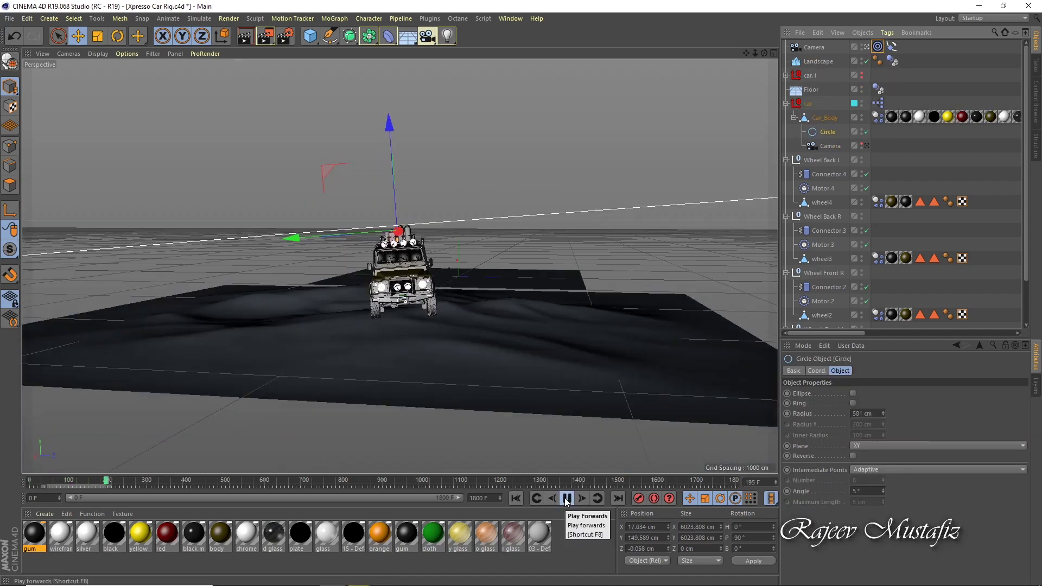
{"action": "left_click", "coordinate": [892, 46]}
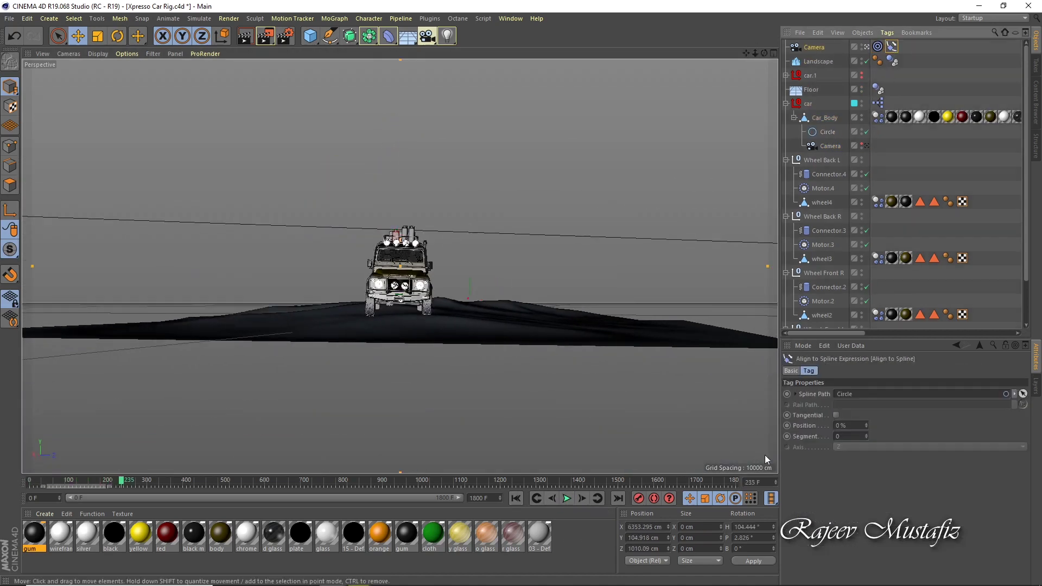
Slide the chase camera's Align to Spline position around the circle and preview playback.
{"action": "left_click", "coordinate": [516, 500]}
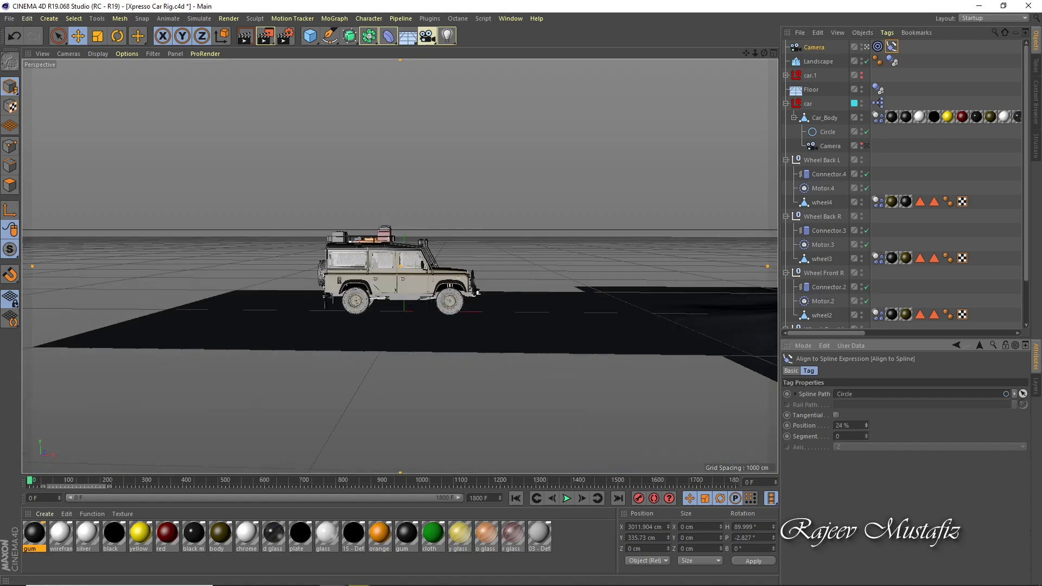
{"action": "left_click_drag", "start_coordinate": [866, 425], "coordinate": [810, 437]}
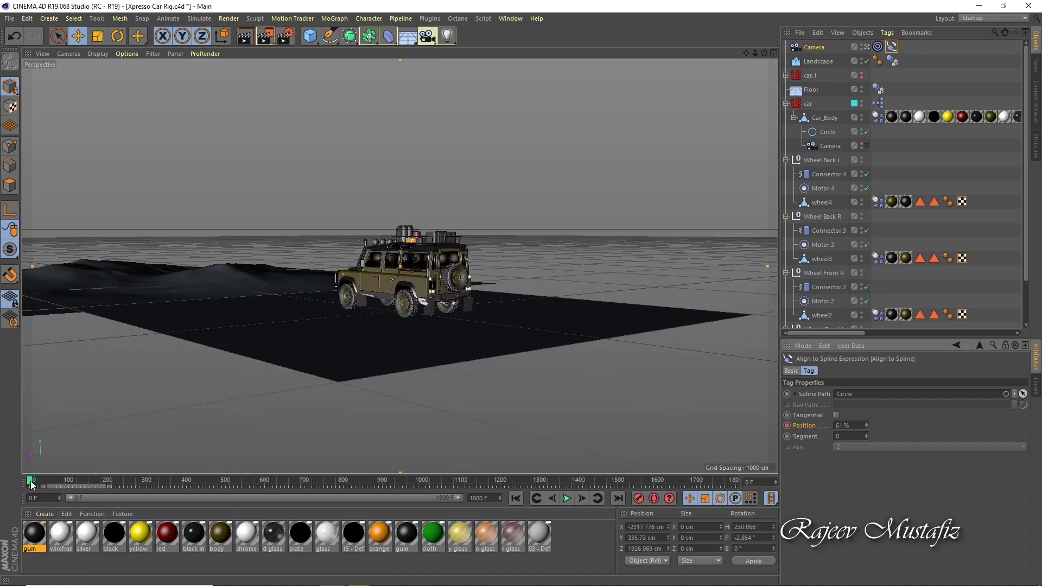
{"action": "key", "text": "F8"}
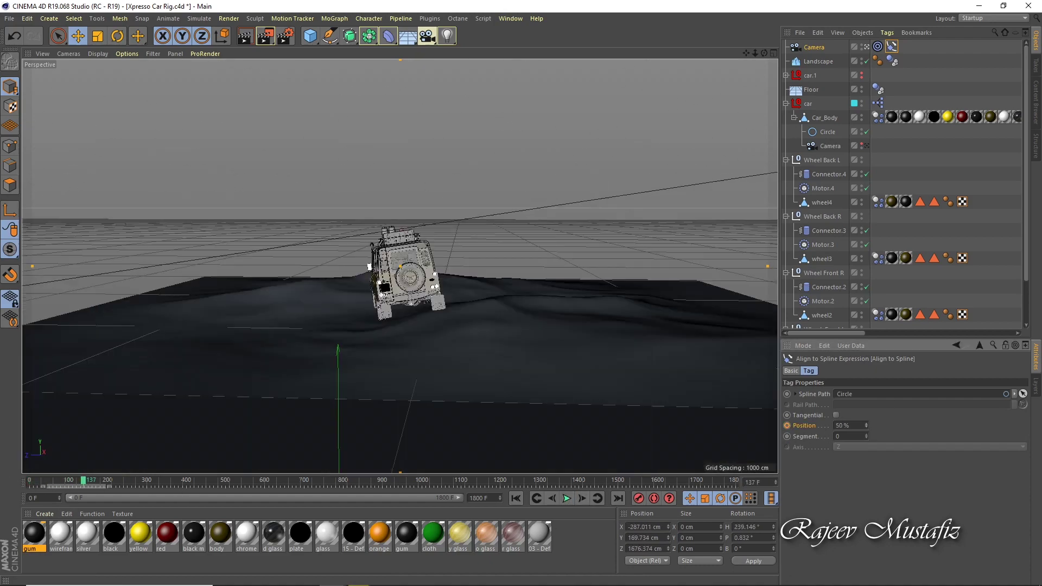
{"action": "left_click_drag", "start_coordinate": [810, 429], "coordinate": [786, 436]}
{"action": "left_click", "coordinate": [566, 498]}
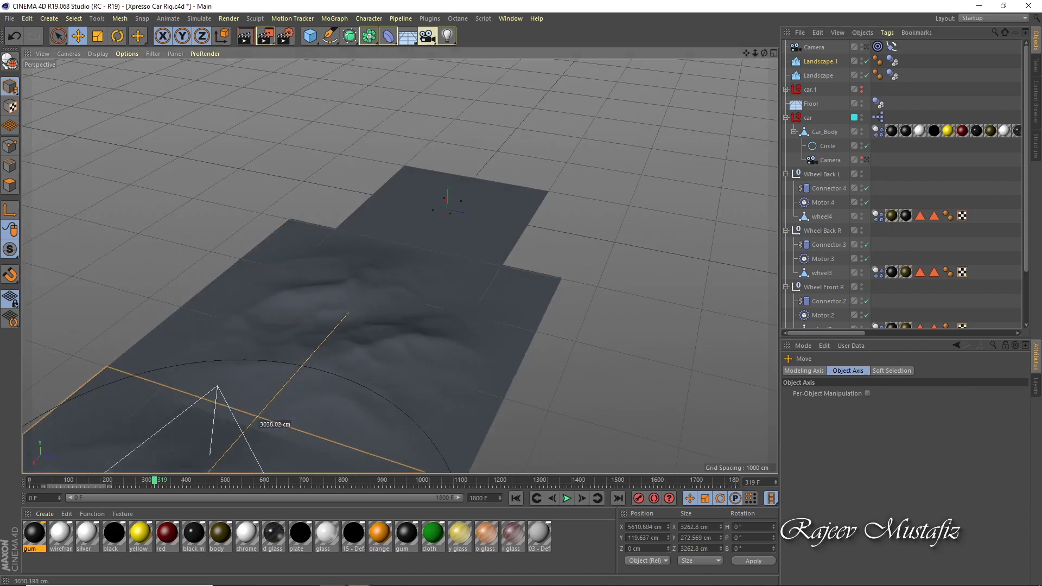
Place Landscape.1 beside the first tile and play the chase-camera view of the car crossing it.
{"action": "left_click_drag", "start_coordinate": [749, 52], "coordinate": [515, 392]}
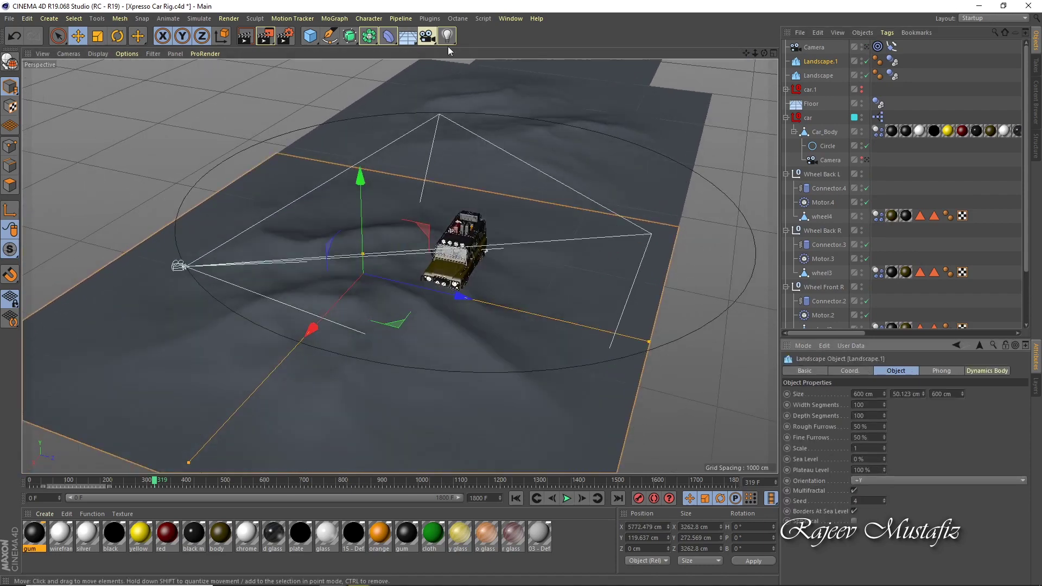
{"action": "left_click_drag", "start_coordinate": [460, 81], "coordinate": [602, 471], "text": "alt"}
{"action": "left_click", "coordinate": [867, 48]}
{"action": "left_click", "coordinate": [566, 498]}
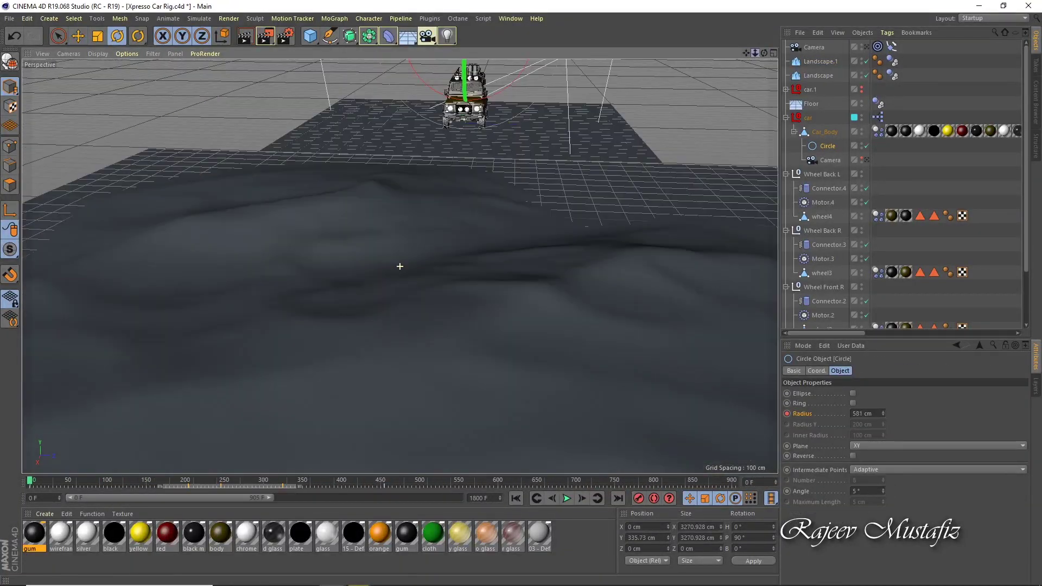
{"action": "left_click", "coordinate": [567, 498]}
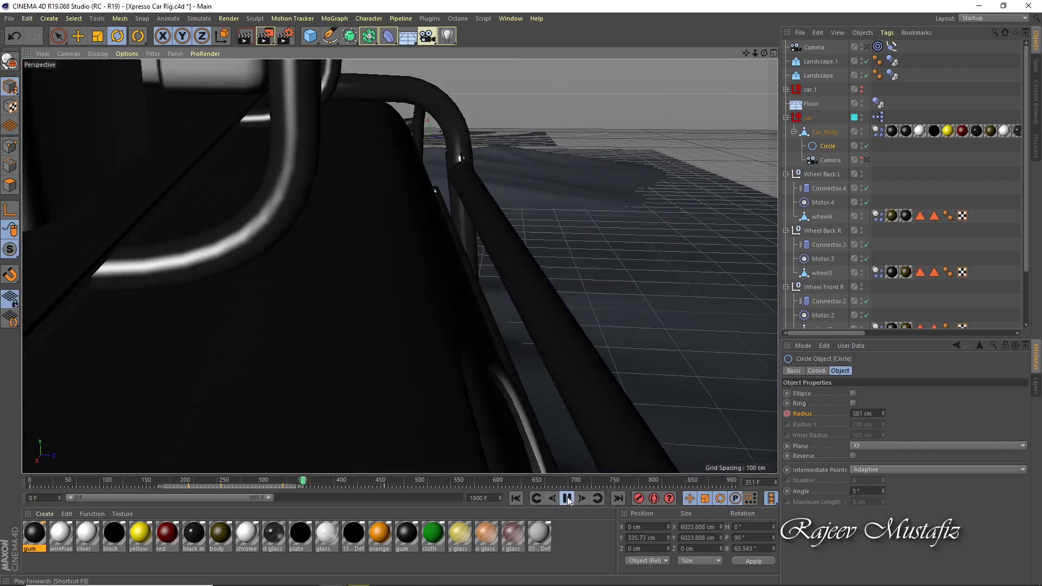
{"action": "left_click", "coordinate": [567, 498]}
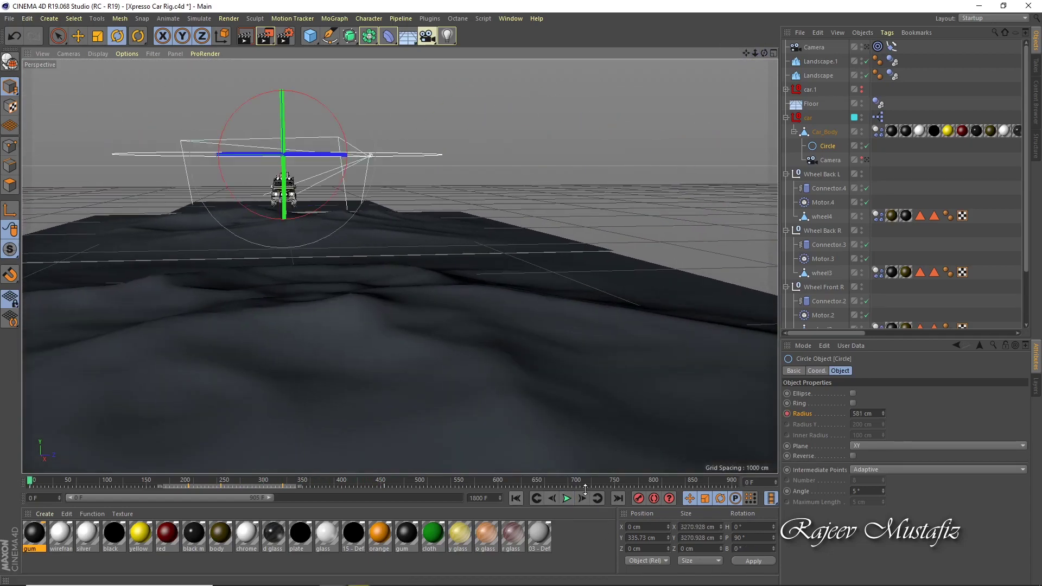
{"action": "left_click", "coordinate": [566, 498]}
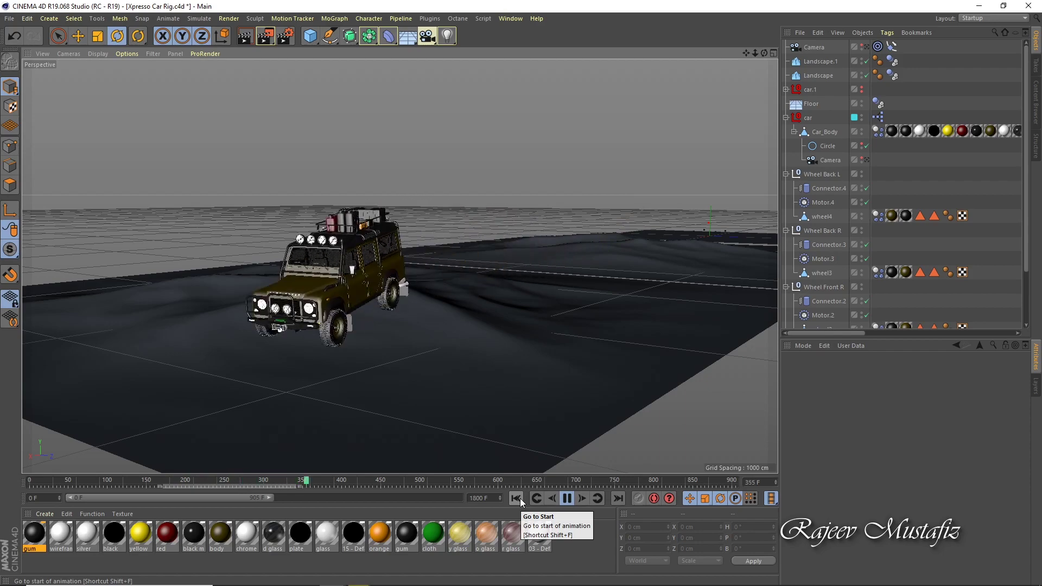